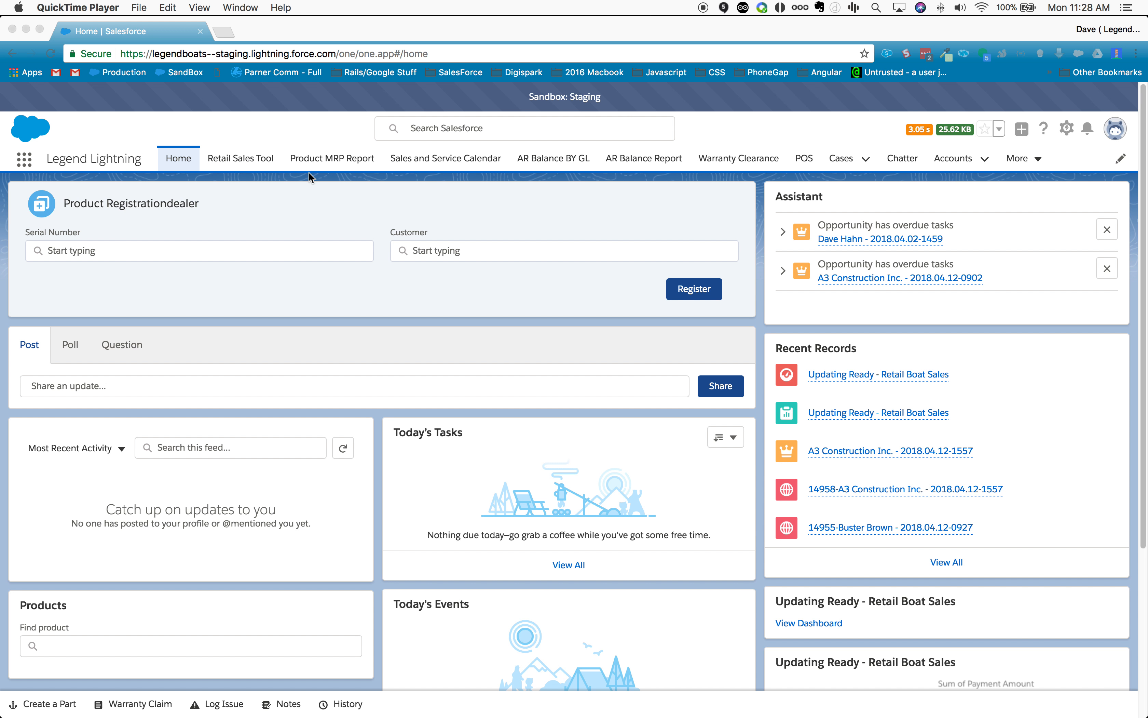
click(232, 149)
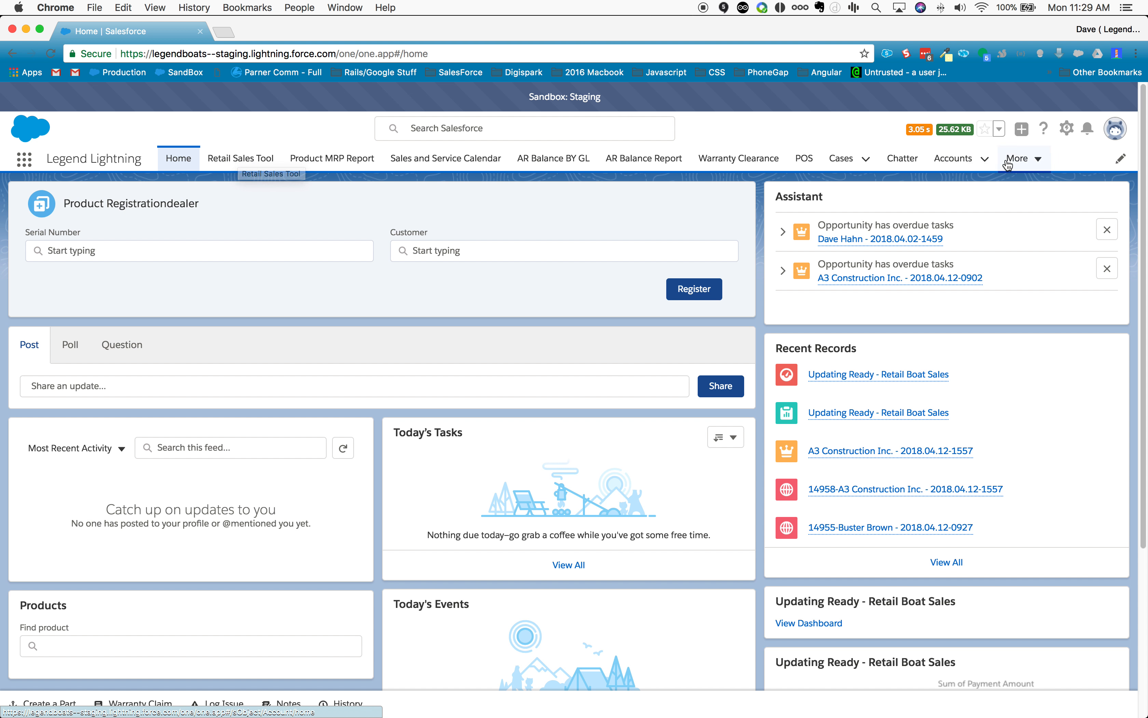
click(1019, 159)
scroll(969, 361, down, 3)
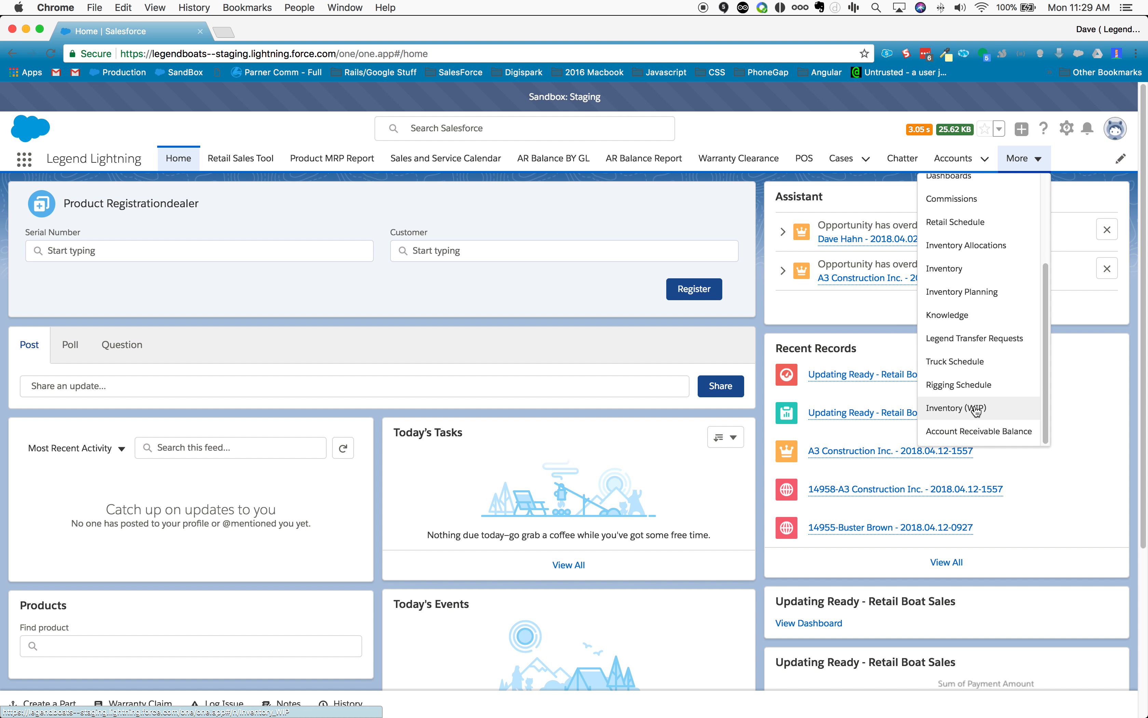
scroll(976, 413, up, 1)
scroll(961, 264, up, 2)
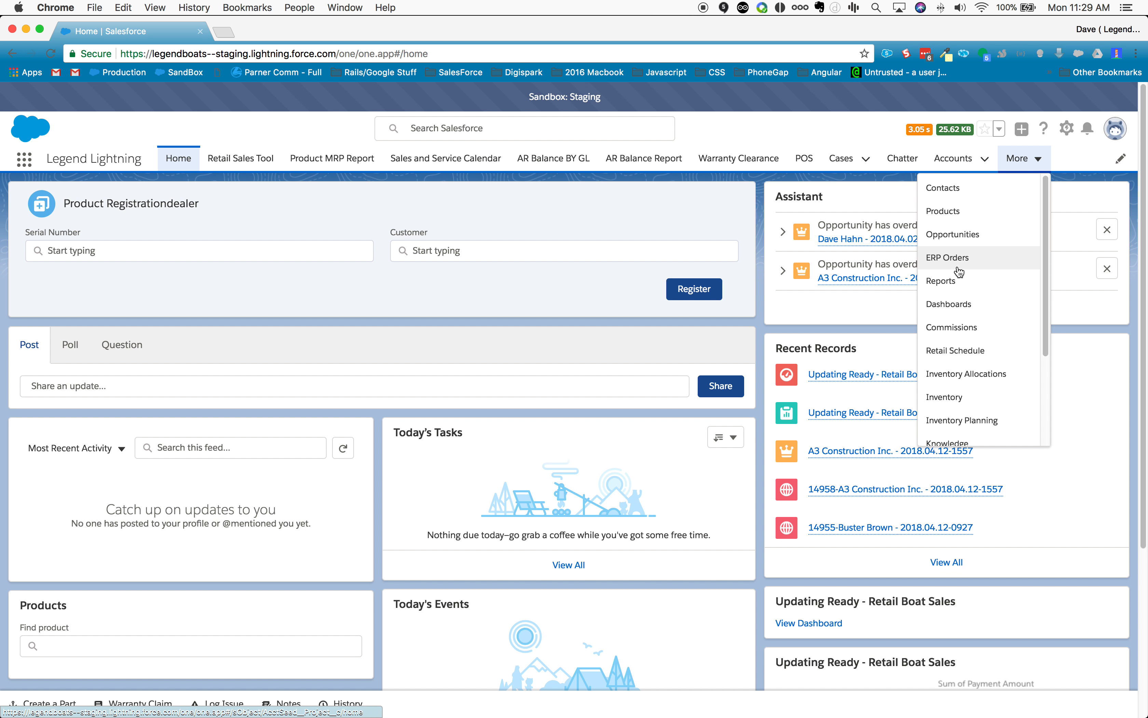
click(825, 138)
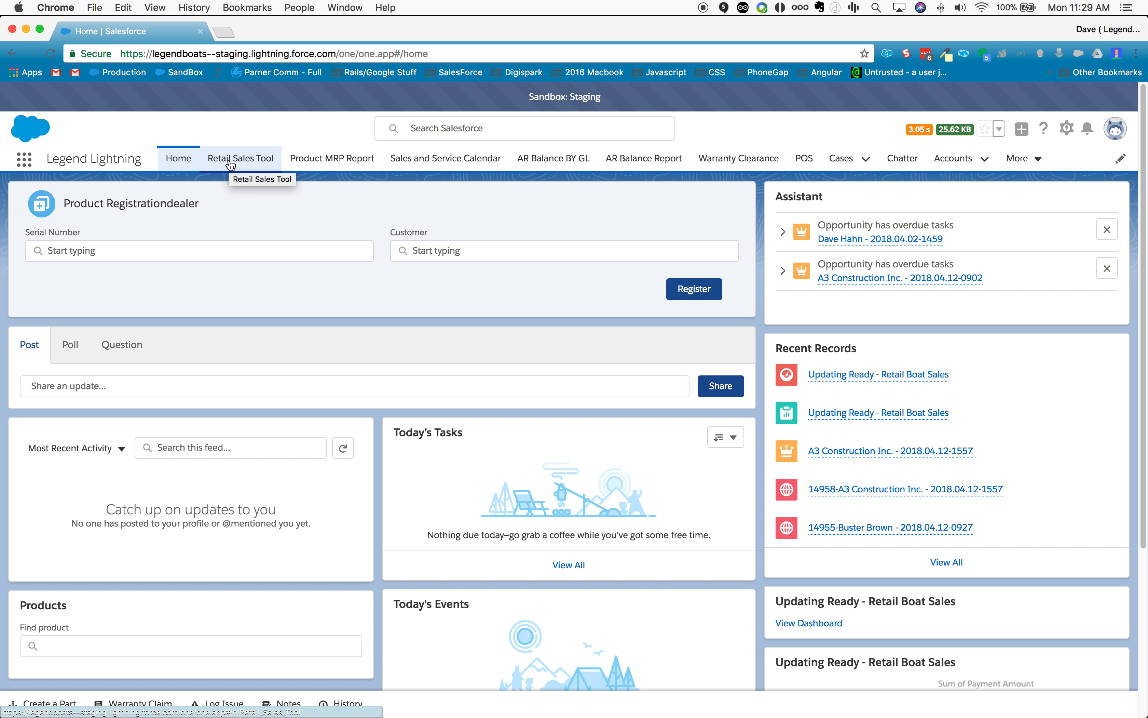
Step: Open the Retail Sales Tool and choose to sell to a Customer (person account)
click(242, 163)
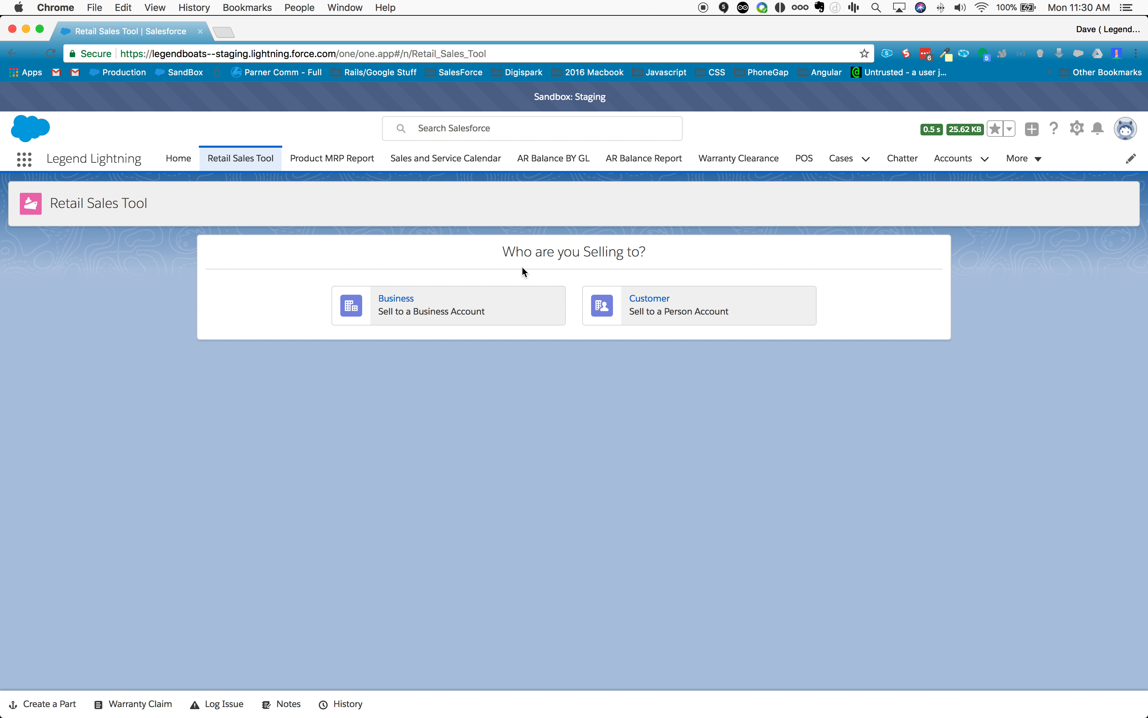
click(655, 303)
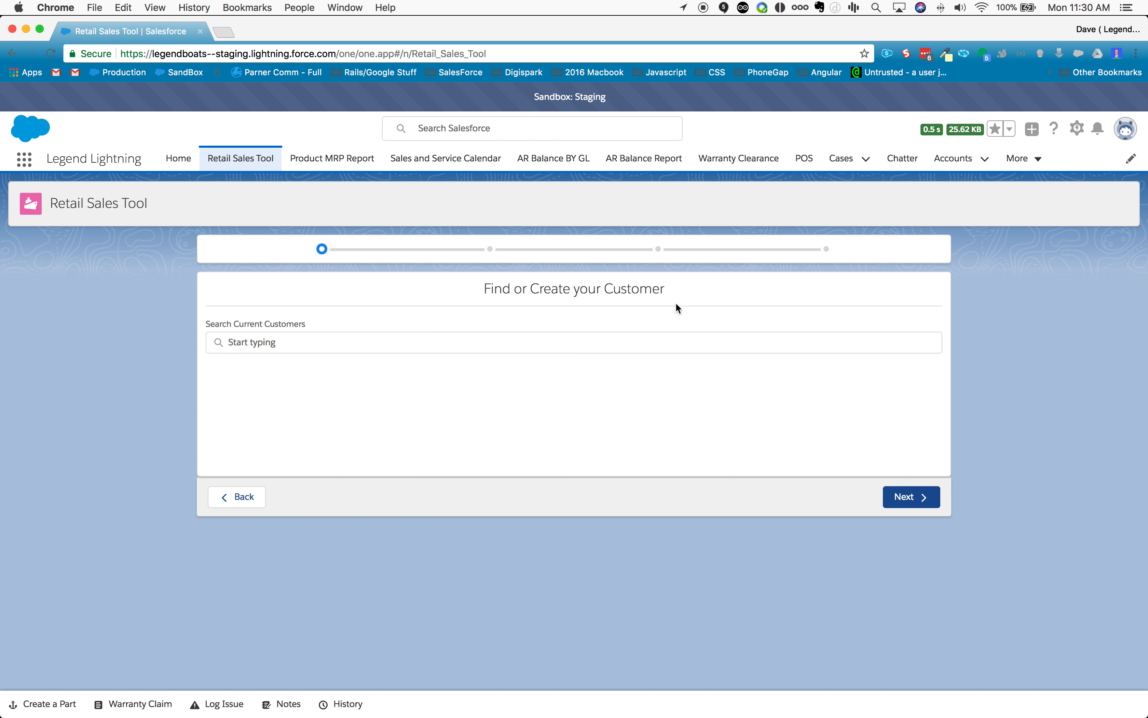
Step: Search the current customers by last name and by partial phone number, and select the matching existing customer
click(535, 343)
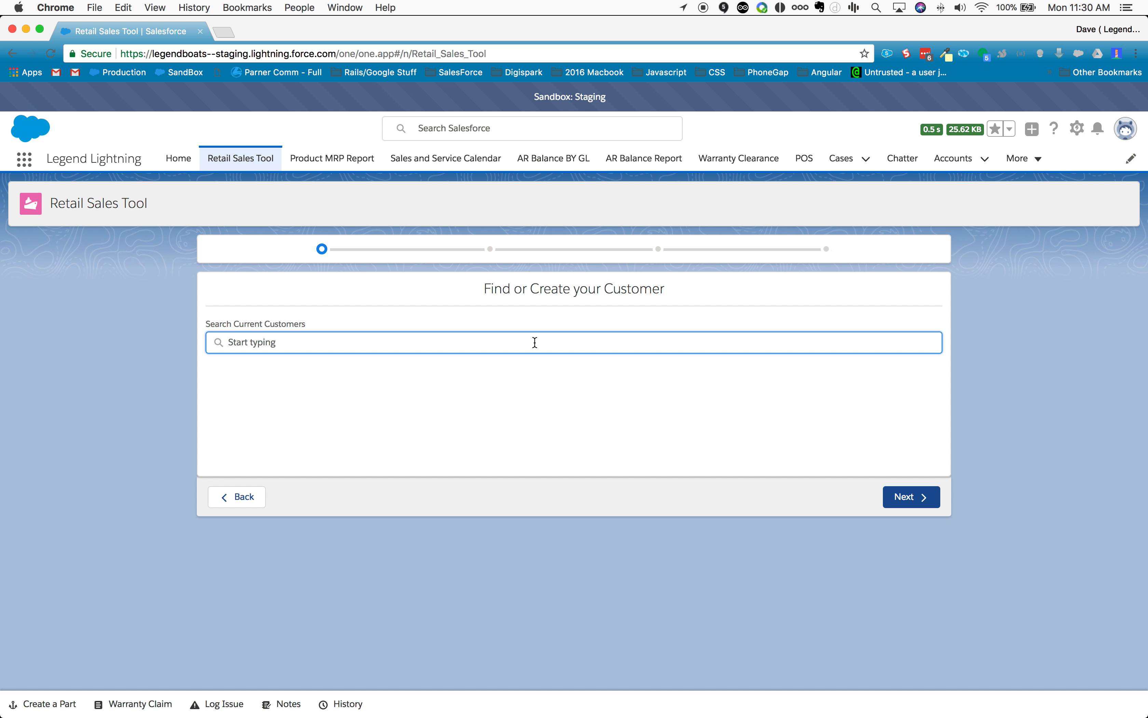
text(hahn)
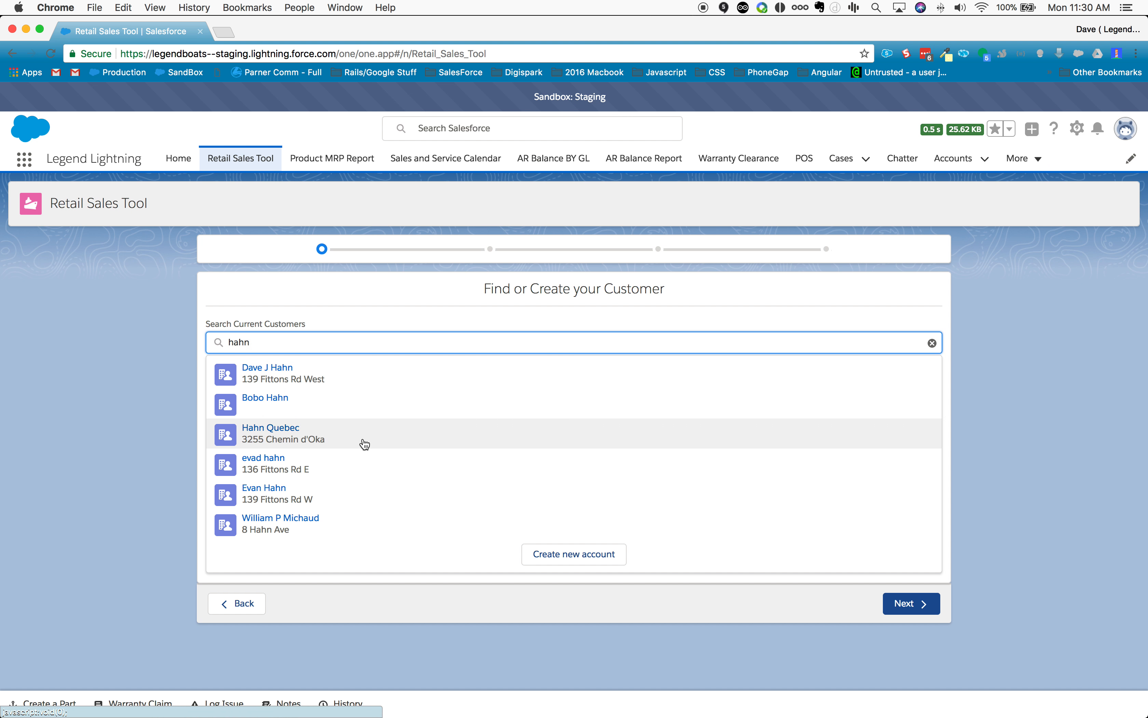
key(BackSpace)
key(BackSpace)
key(BackSpace)
key(BackSpace)
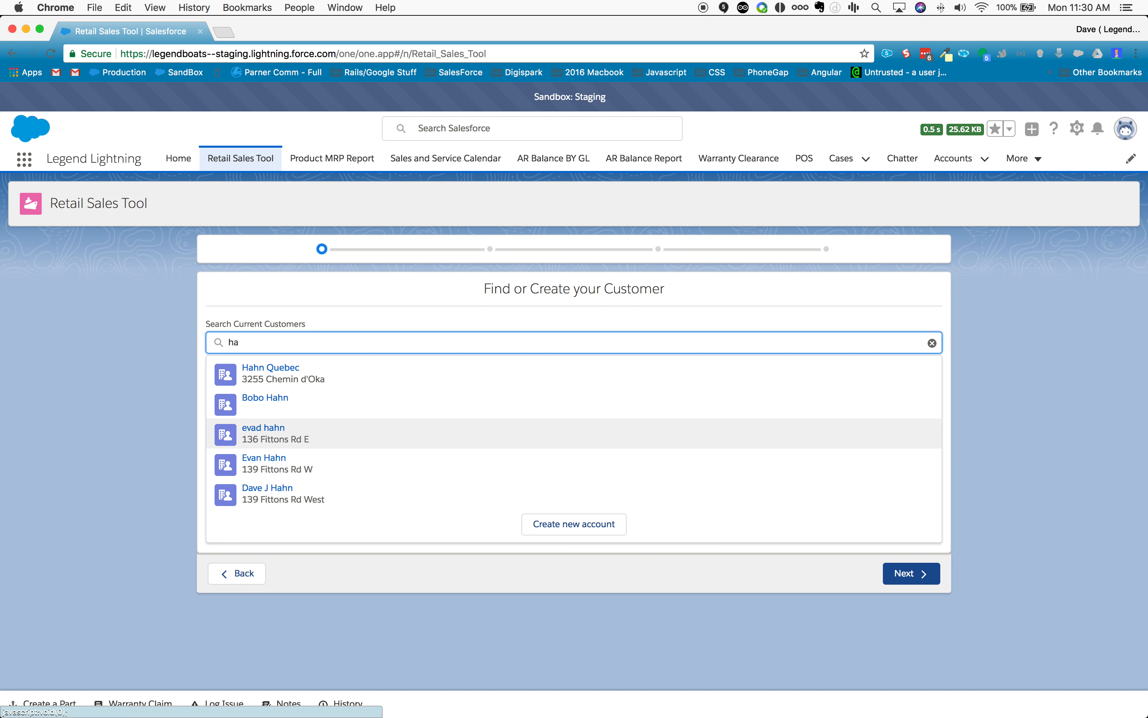
text(955)
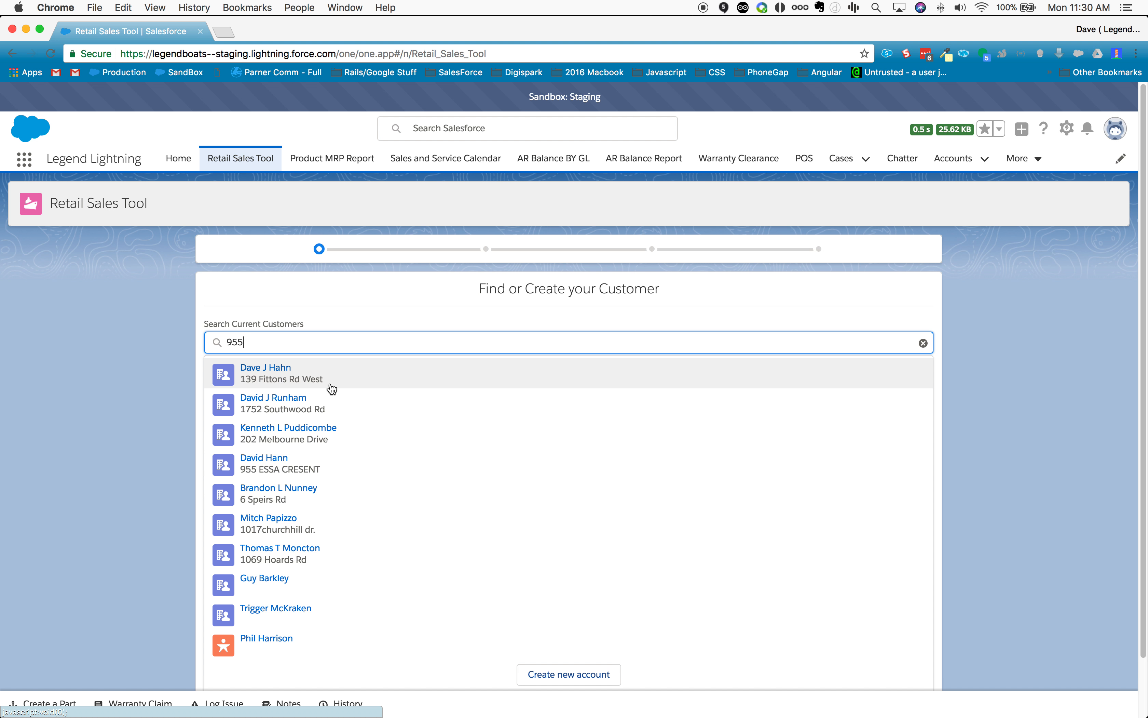
click(269, 379)
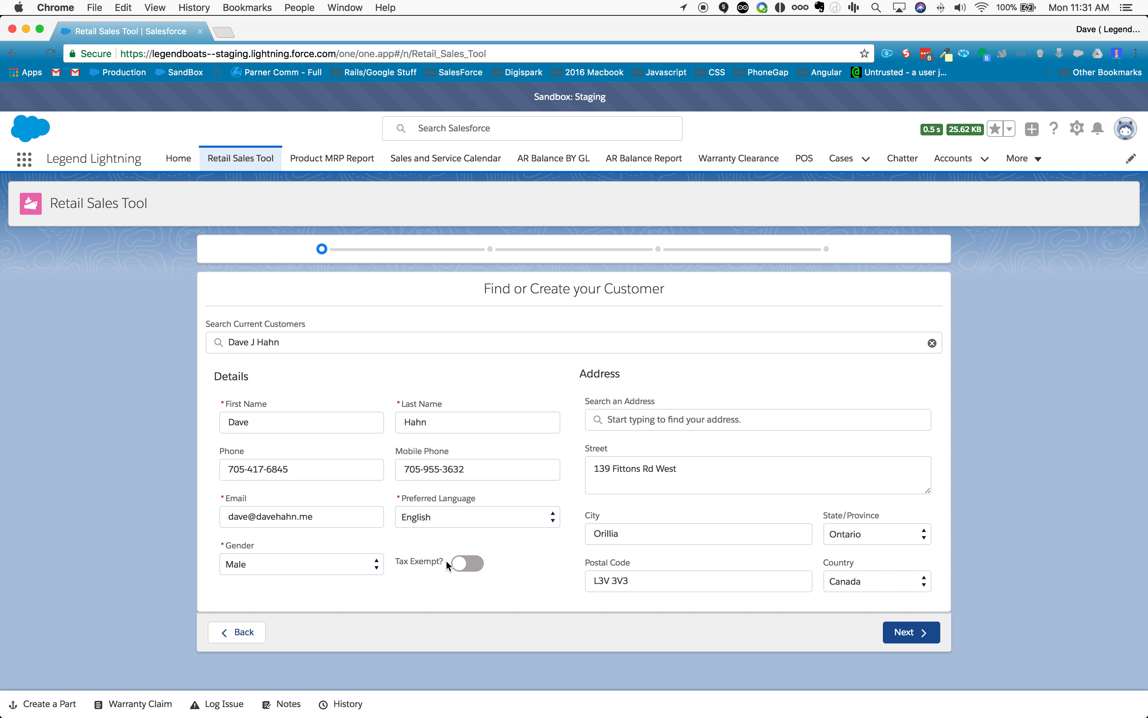
Step: Try to continue with the customer marked tax exempt without a status number, and turn the exemption off again
click(463, 570)
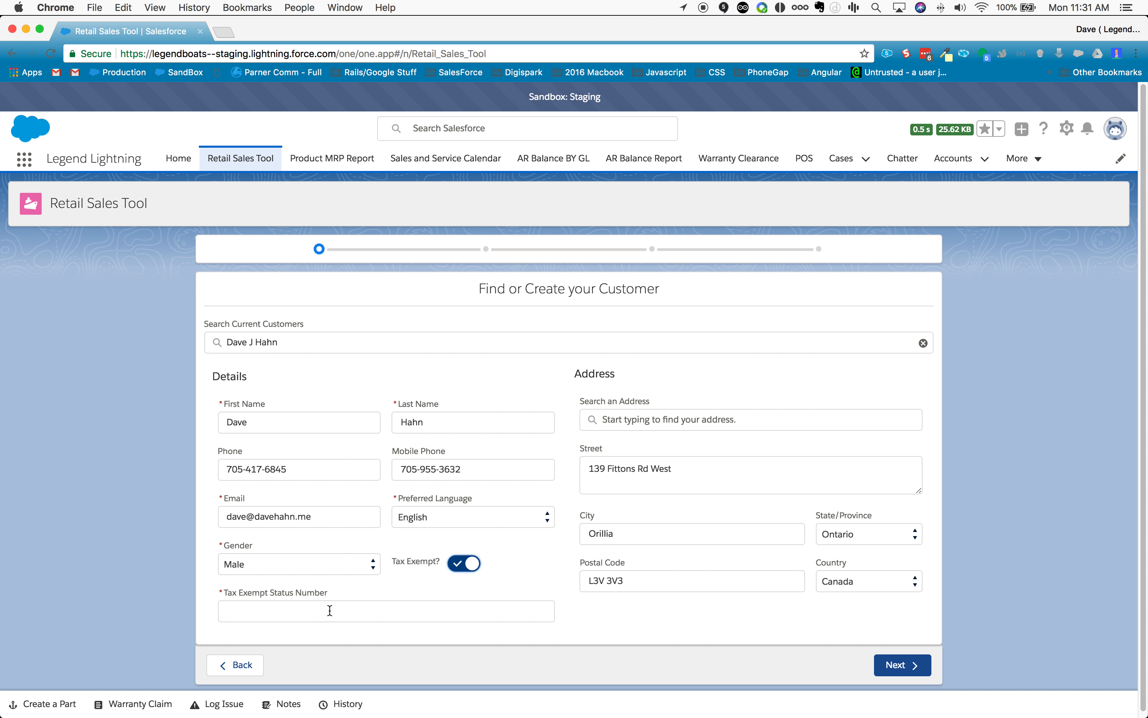
click(350, 605)
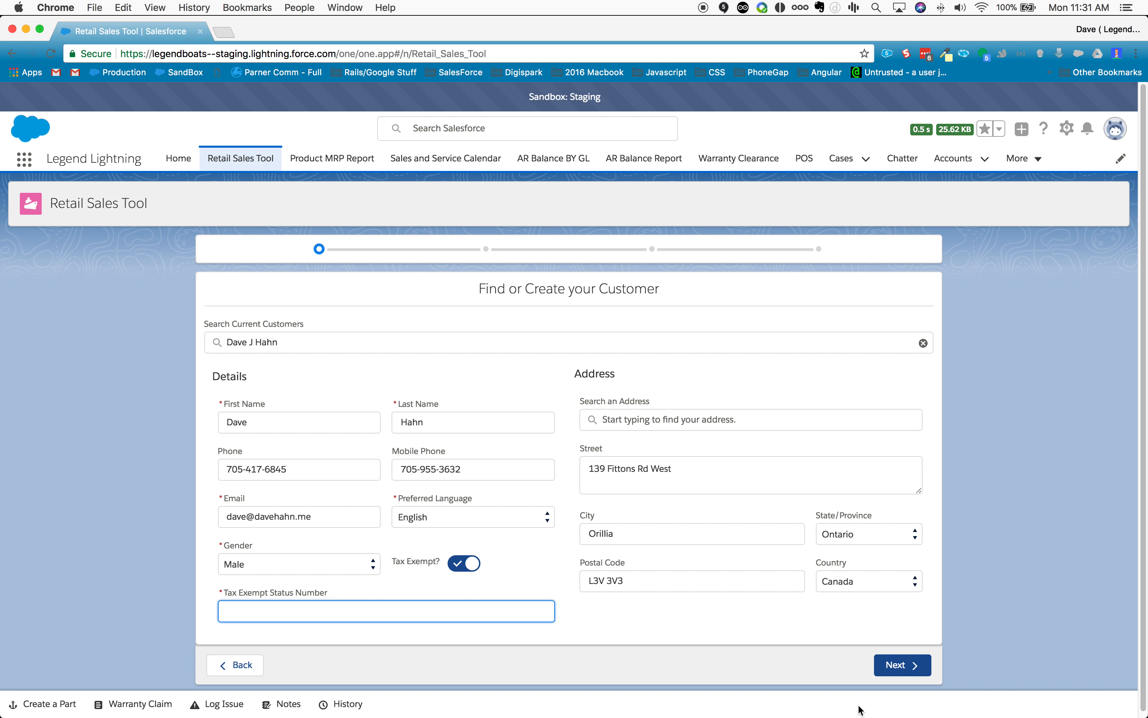
click(885, 665)
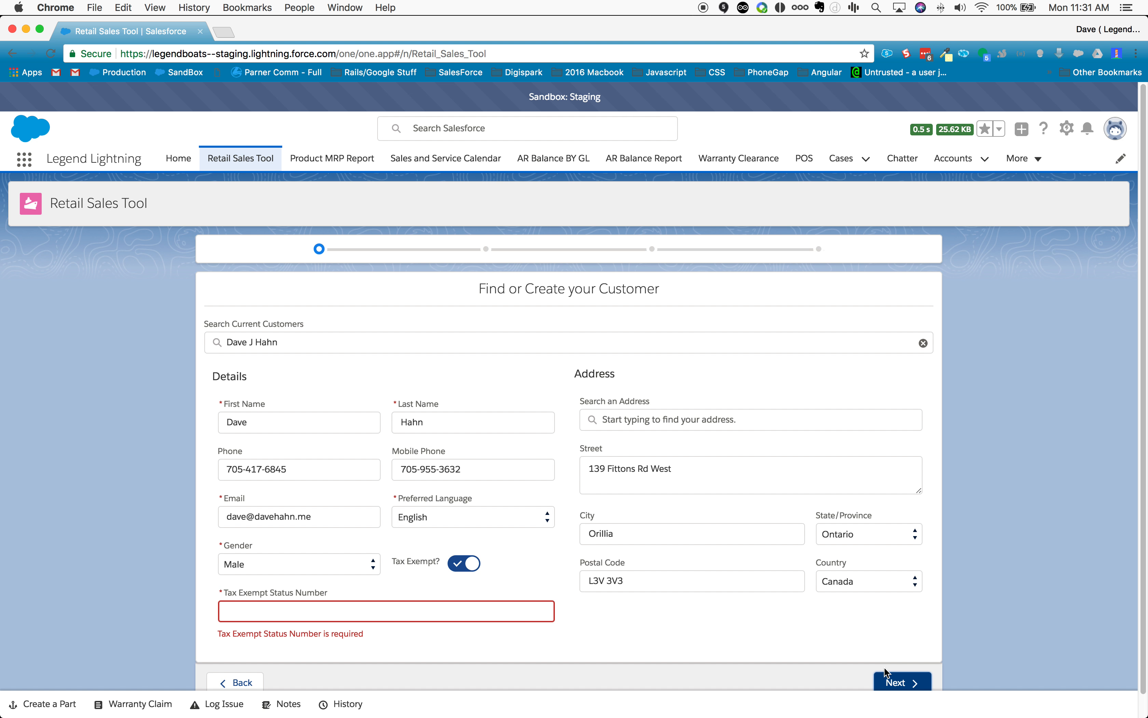
click(463, 566)
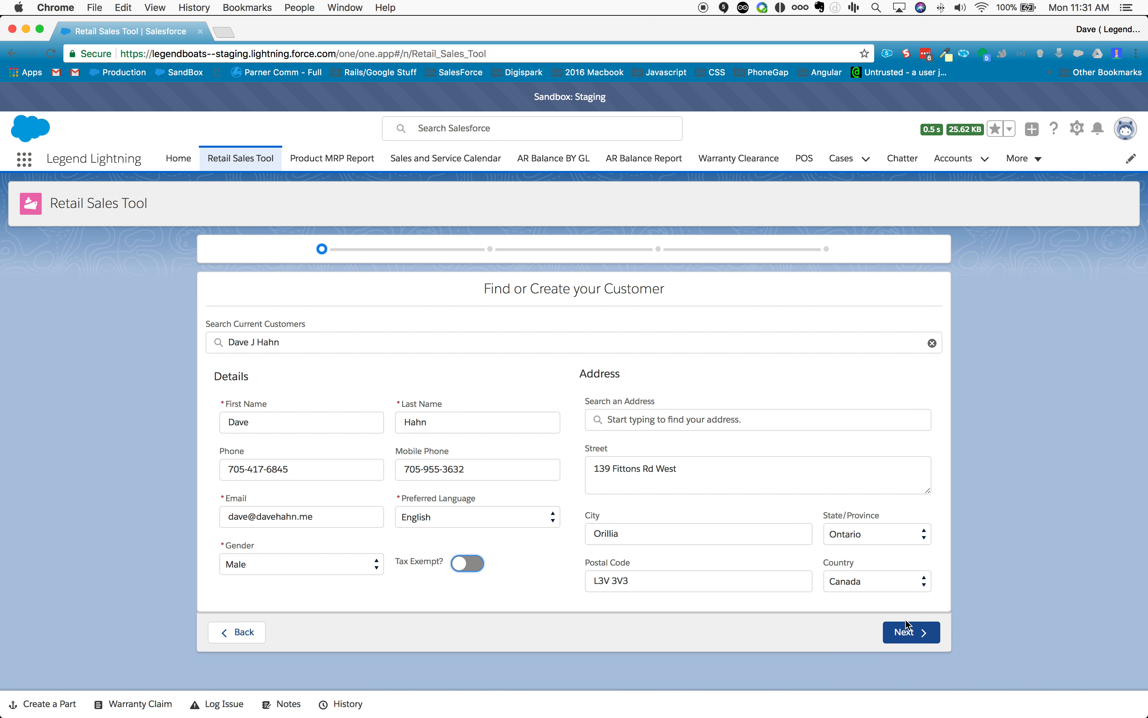
Step: Advance to the Account F.O.R.M.A.T. page, add Hunting to the hobbies and remove it again
click(906, 634)
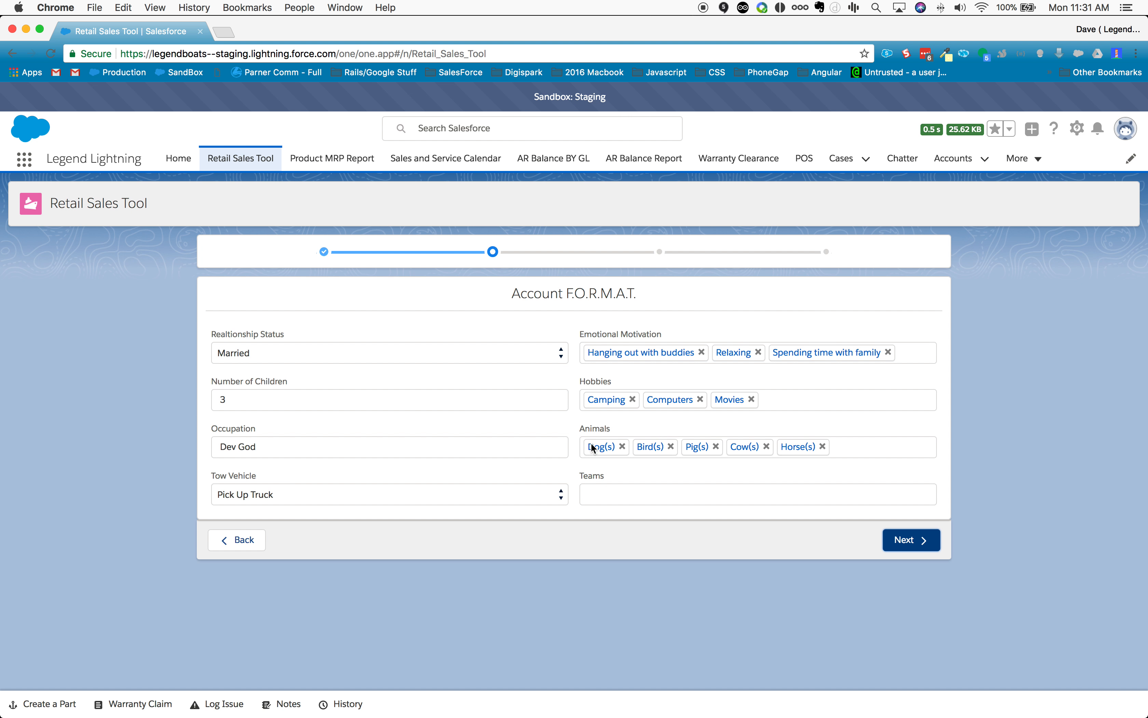
click(772, 403)
scroll(761, 532, down, 1)
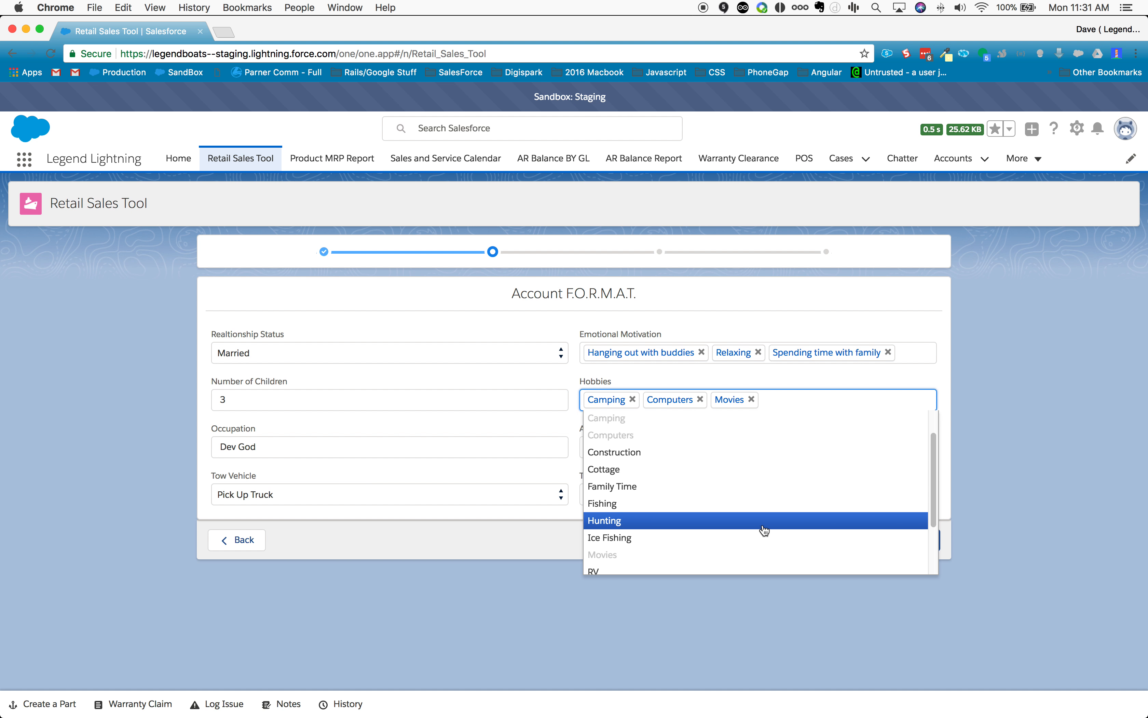
click(767, 521)
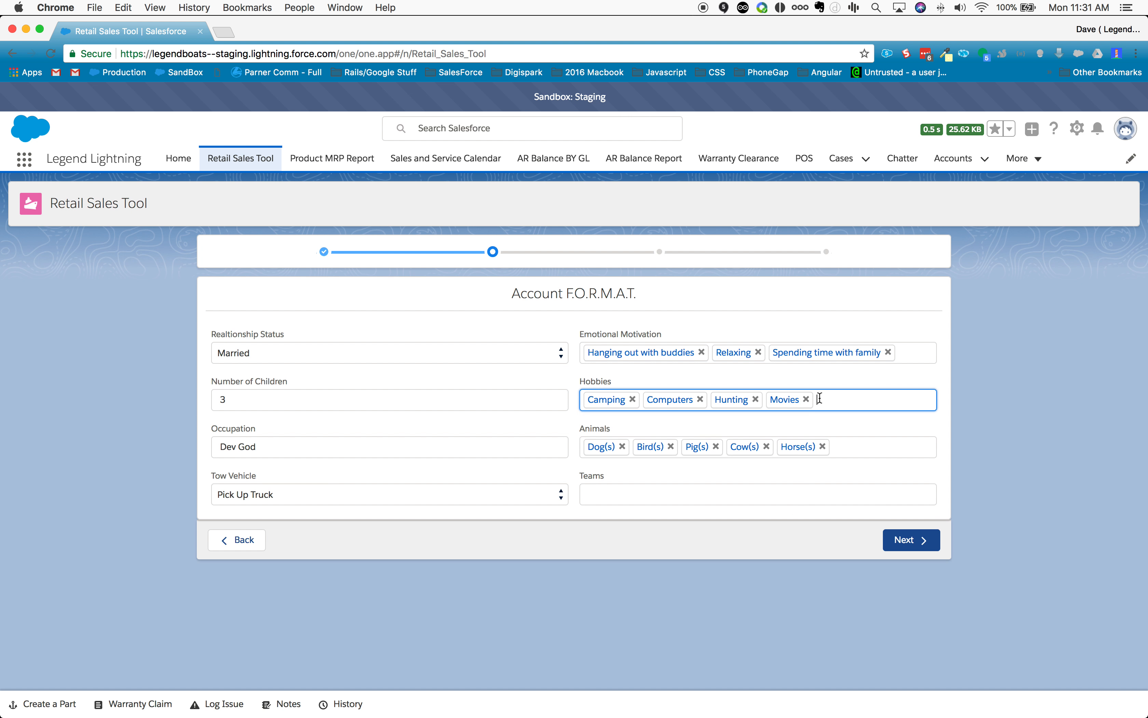
click(755, 399)
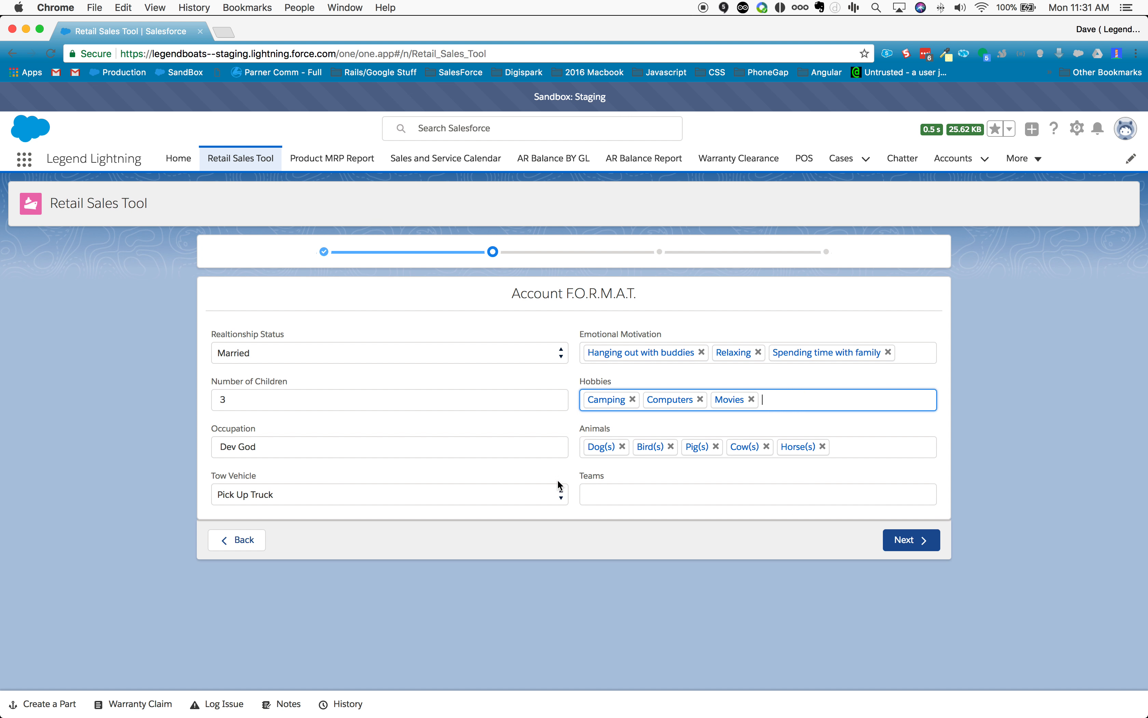
Step: Advance past the WOW Notes to the Opportunity page and set the campaign source to Schedule A Showroom Visit from Website
click(900, 544)
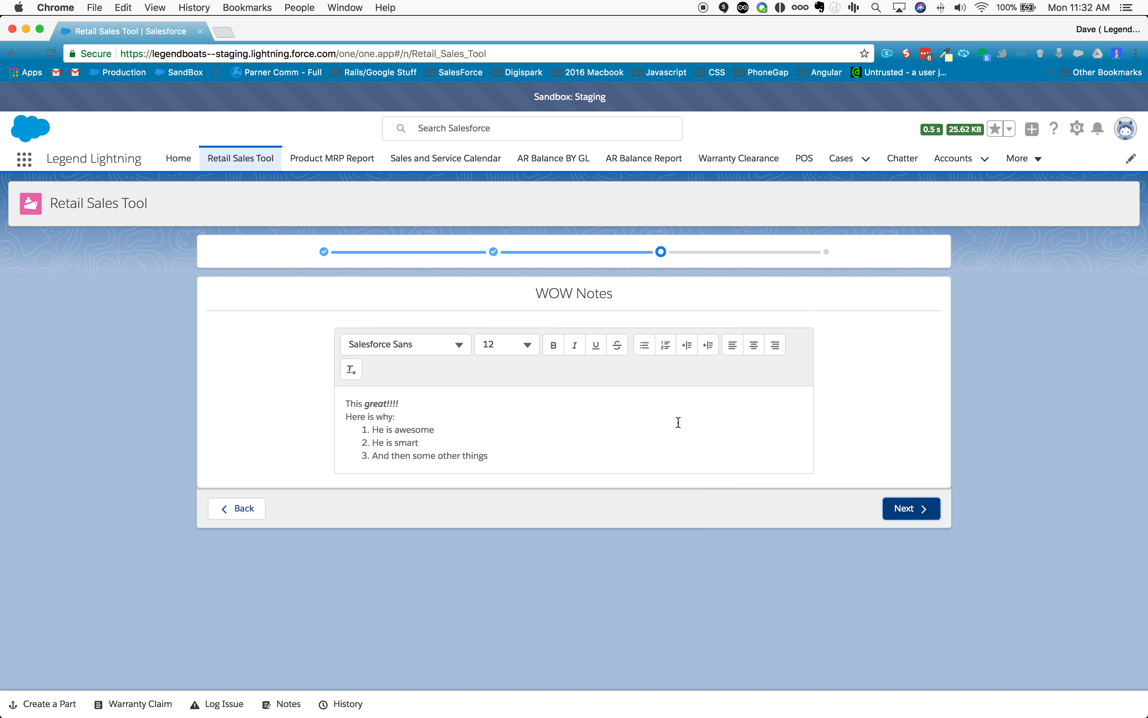
click(903, 512)
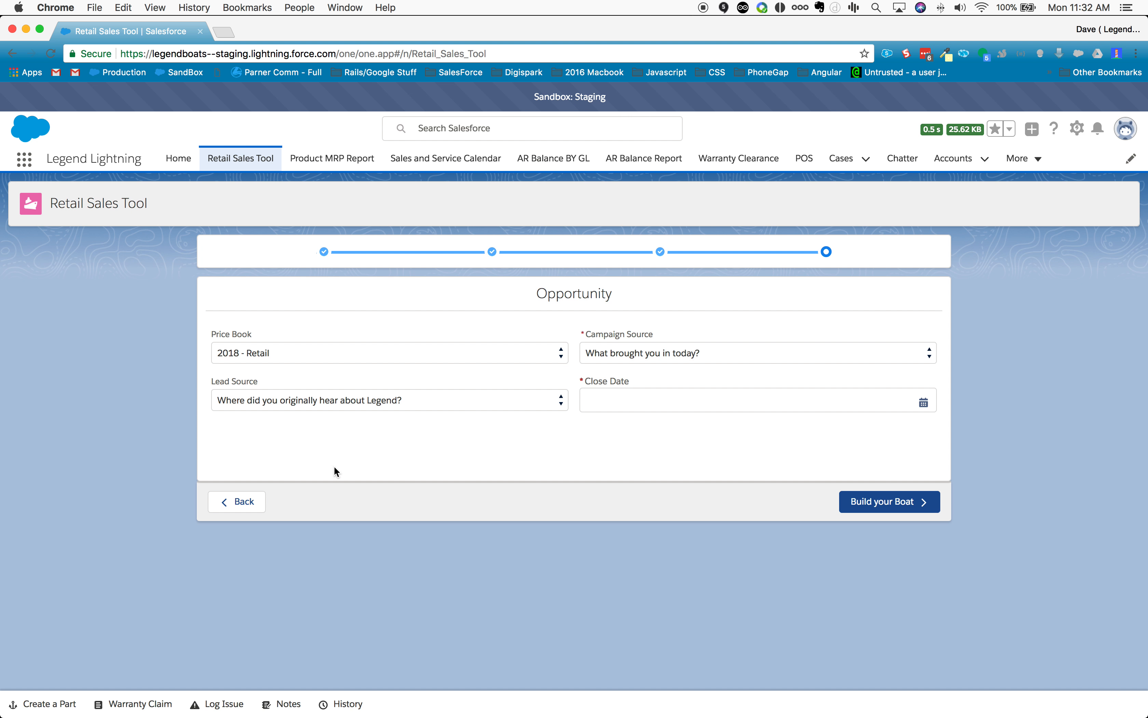
click(278, 401)
click(727, 389)
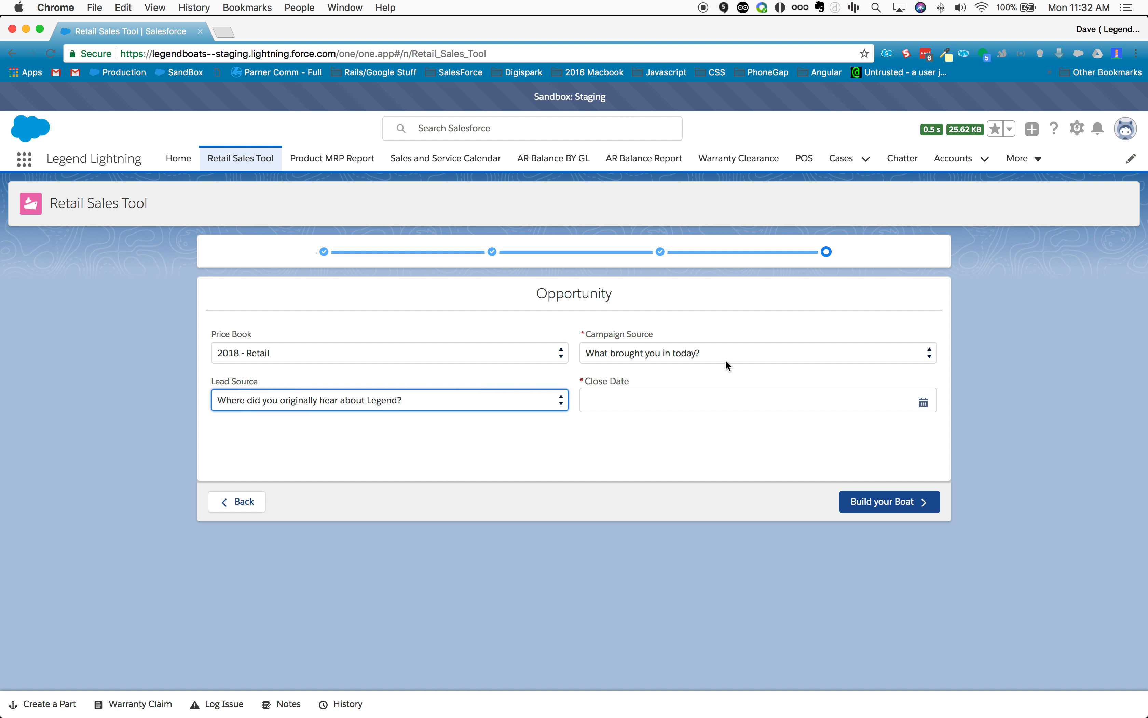
click(726, 362)
click(724, 348)
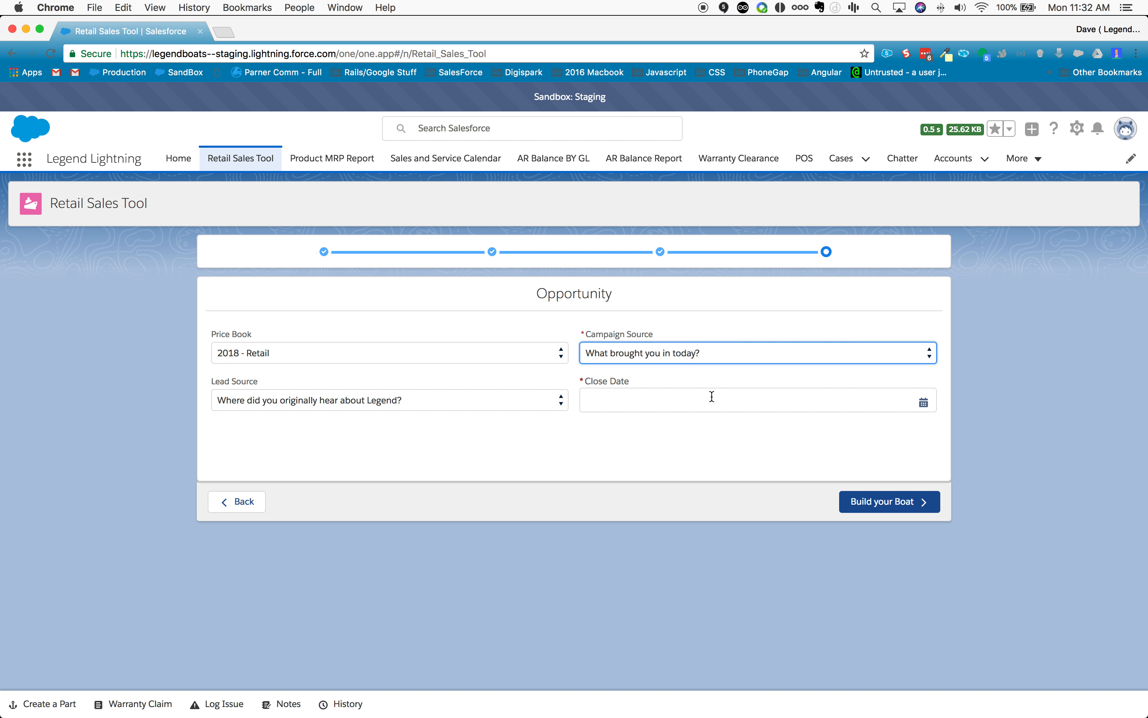
click(712, 396)
click(715, 411)
click(724, 357)
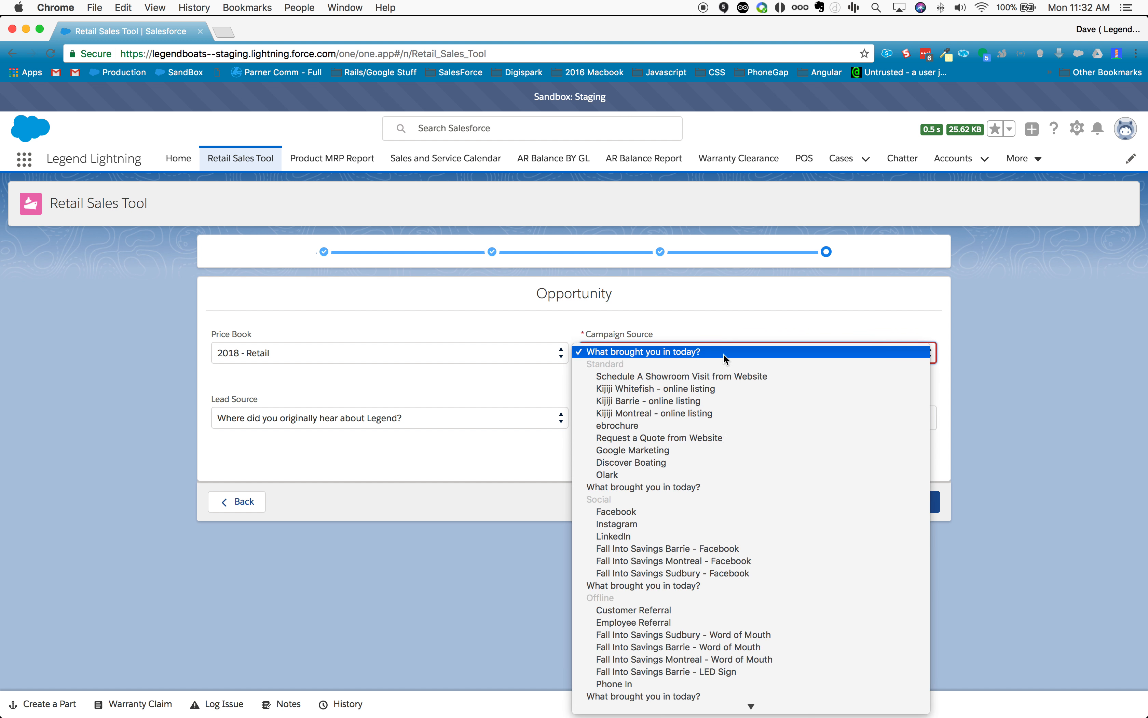
click(721, 375)
click(662, 407)
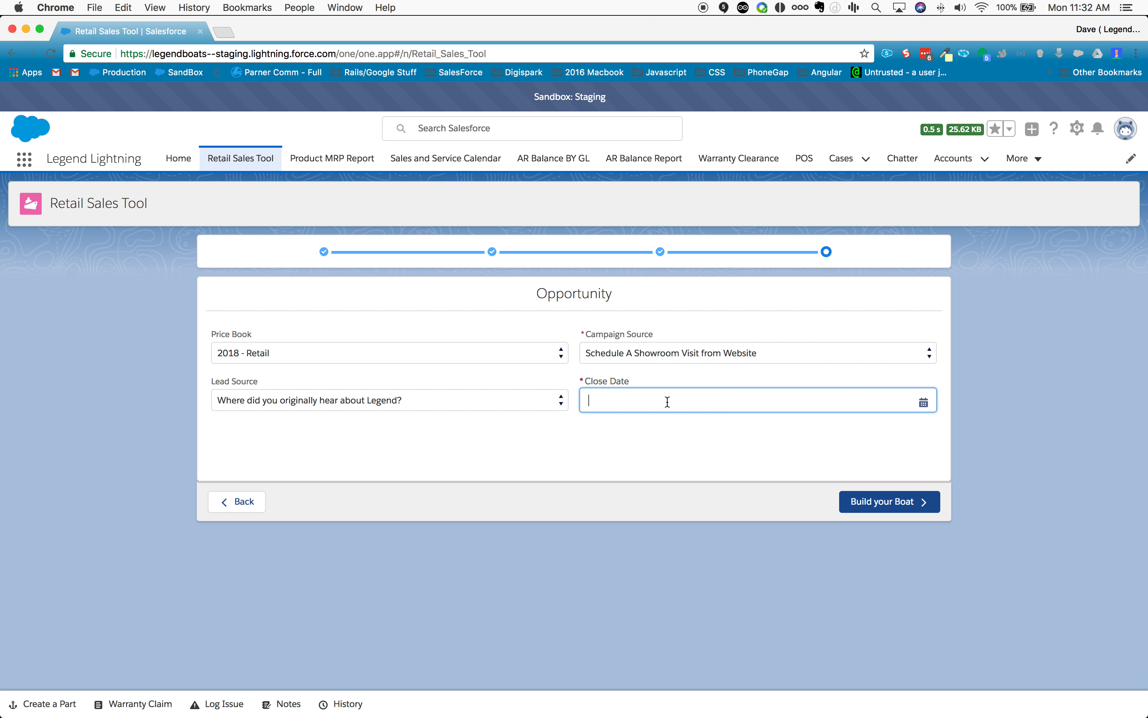
click(825, 456)
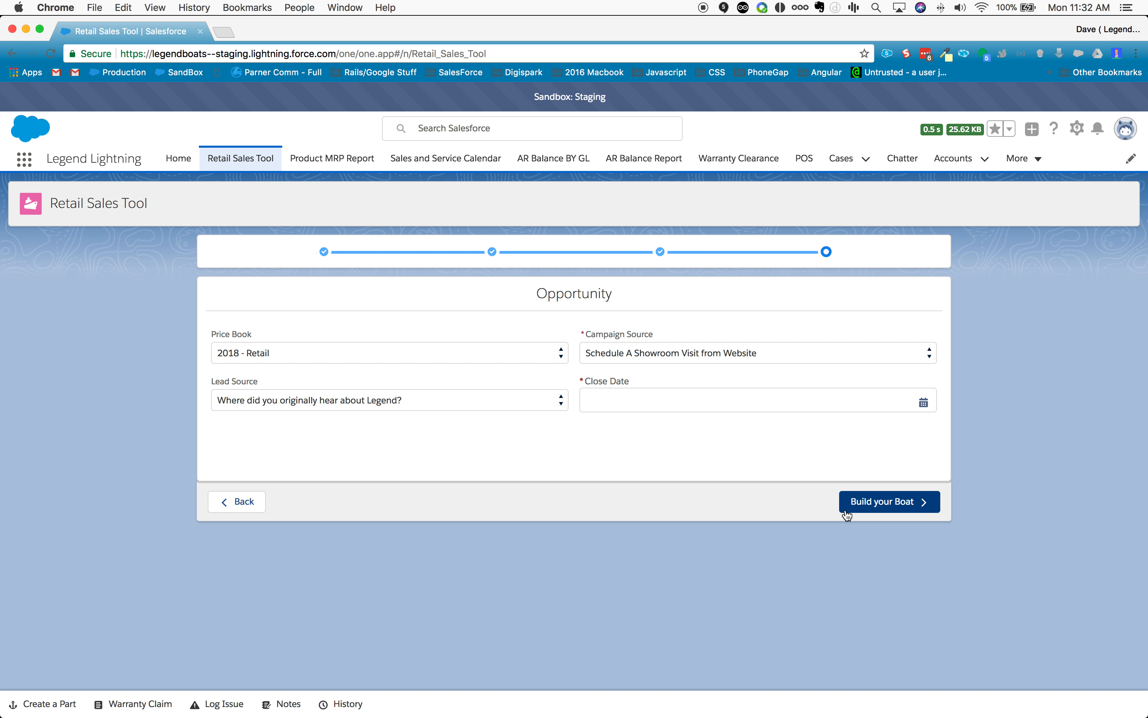
Step: Go back through the wizard to the Find or Create your Customer page
click(239, 501)
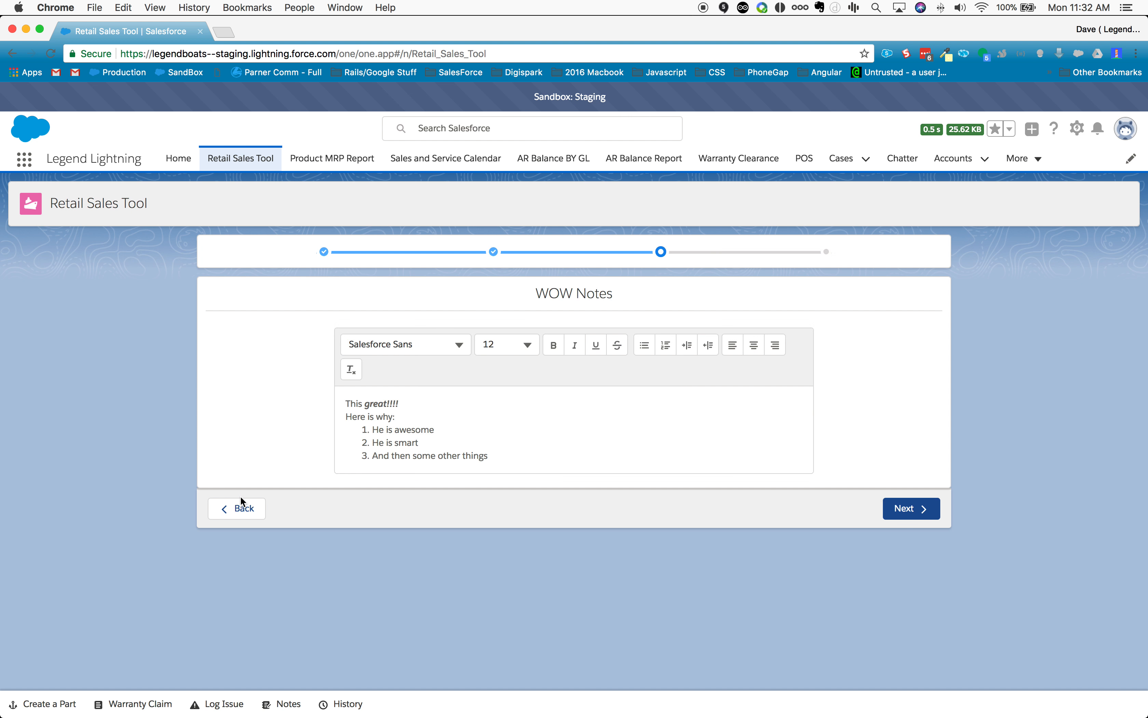
click(242, 503)
click(245, 540)
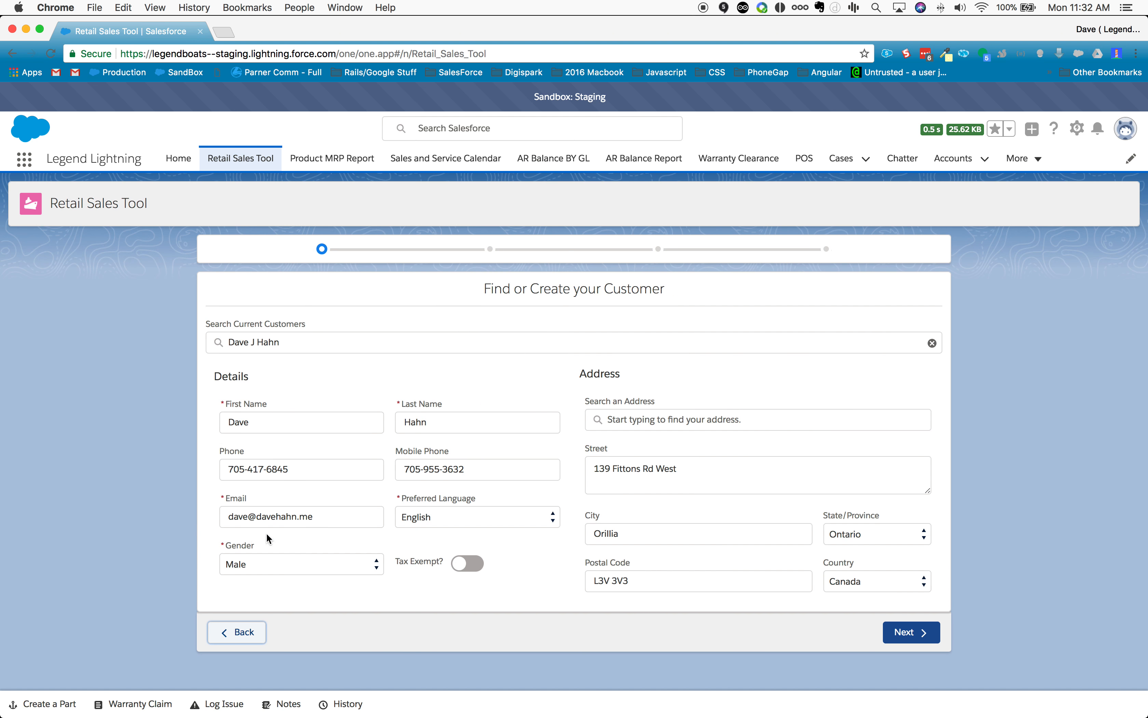
Step: Clear the selected customer, search for "cghasd" and start a new account from that search
click(933, 344)
text(cghasd)
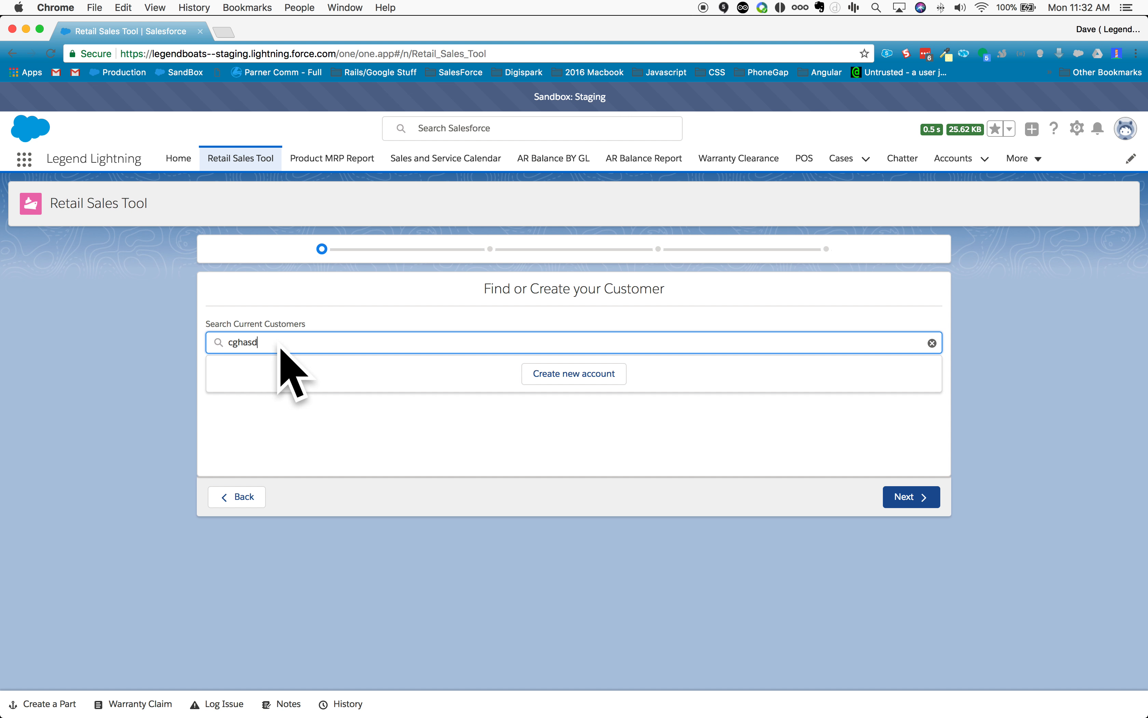
click(576, 380)
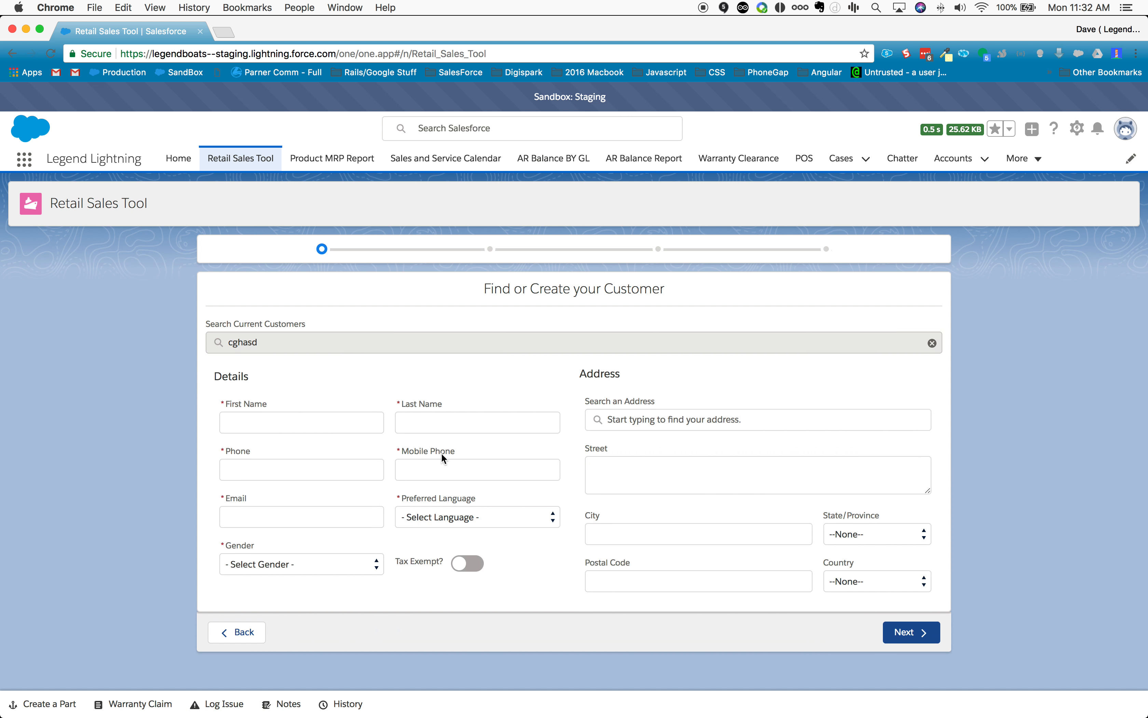
Step: Enter the new customer's first name and last name
click(308, 421)
text(First)
key(Tab)
text(Last)
key(Tab)
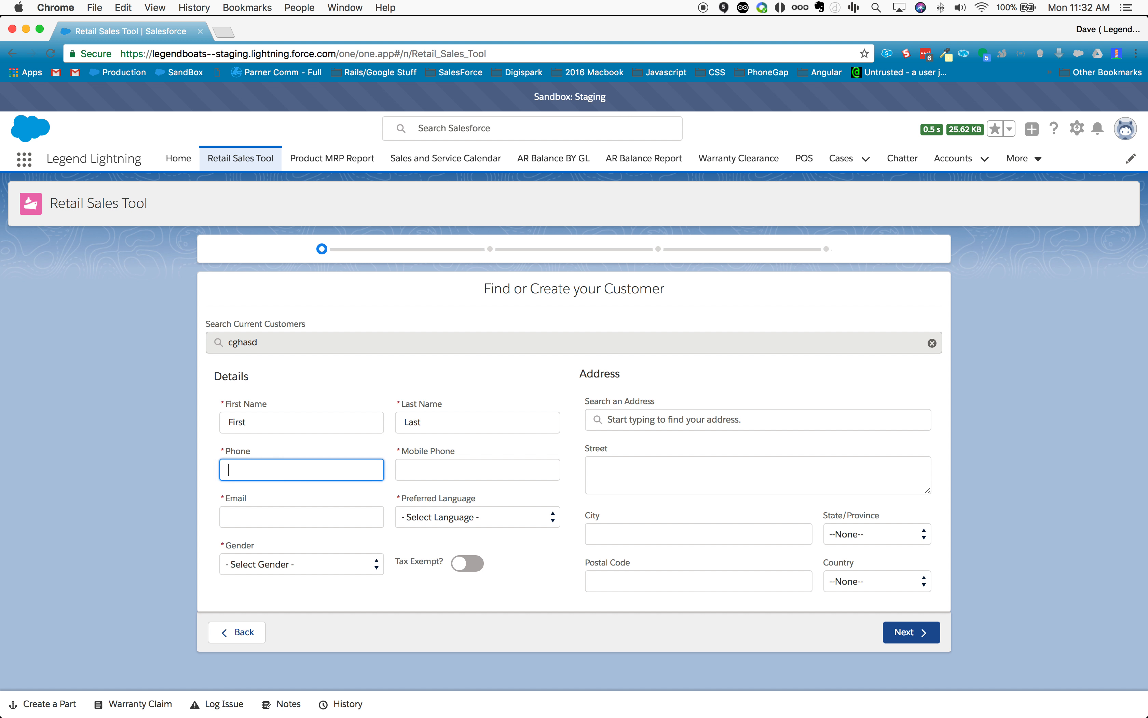
Step: Enter the new customer's phone number and e-mail address, leaving the mobile phone blank
text(111-111-1111)
key(Tab)
key(Tab)
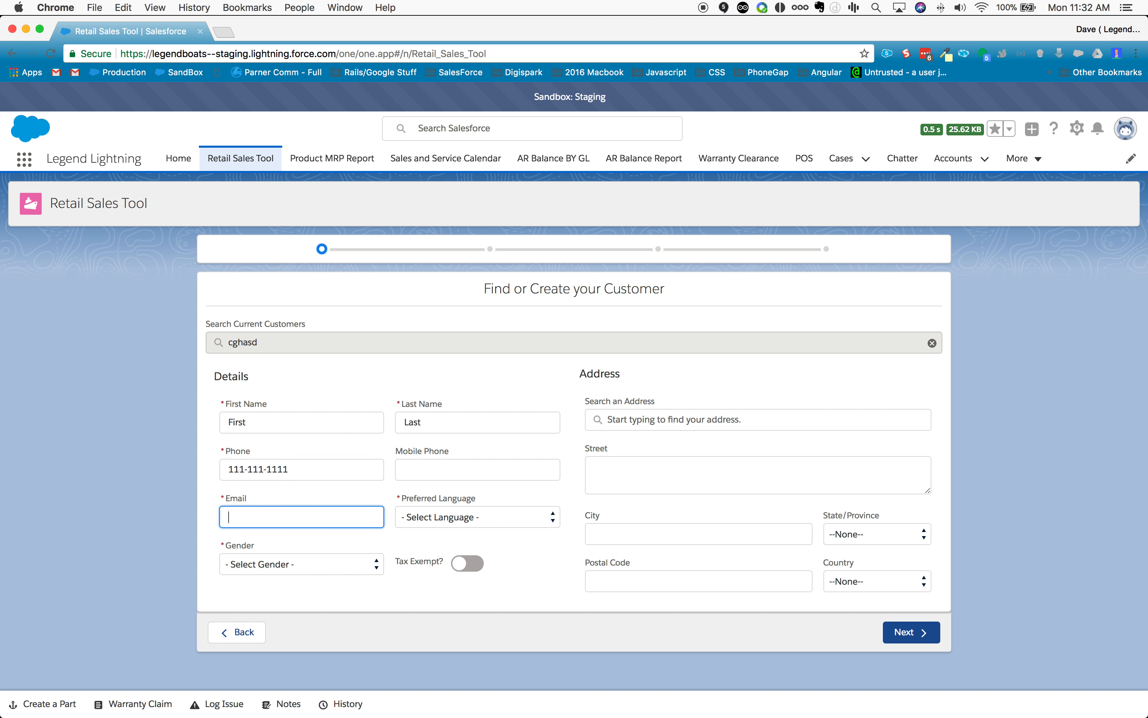
text(a@b.com)
key(Tab)
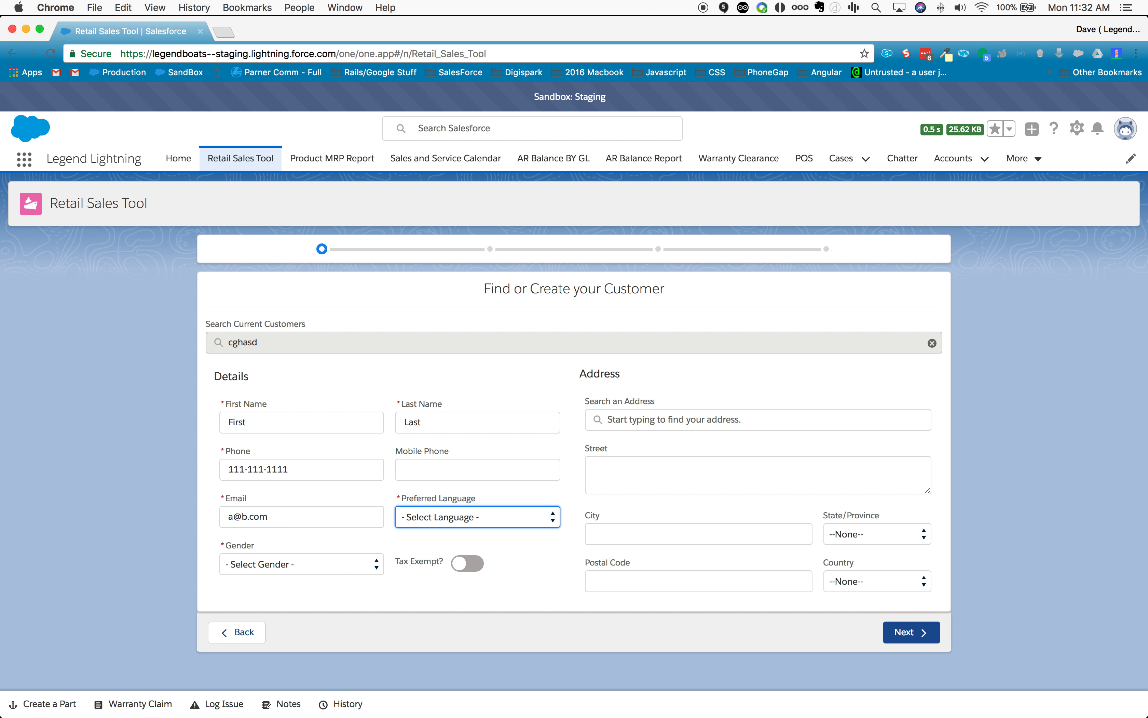
Step: Set the new customer's preferred language to English and gender to Male
click(541, 515)
click(538, 527)
click(332, 564)
click(324, 575)
Step: Fill in the customer's address from the matching address suggestion and continue to the Account F.O.R.M.A.T. page
click(702, 420)
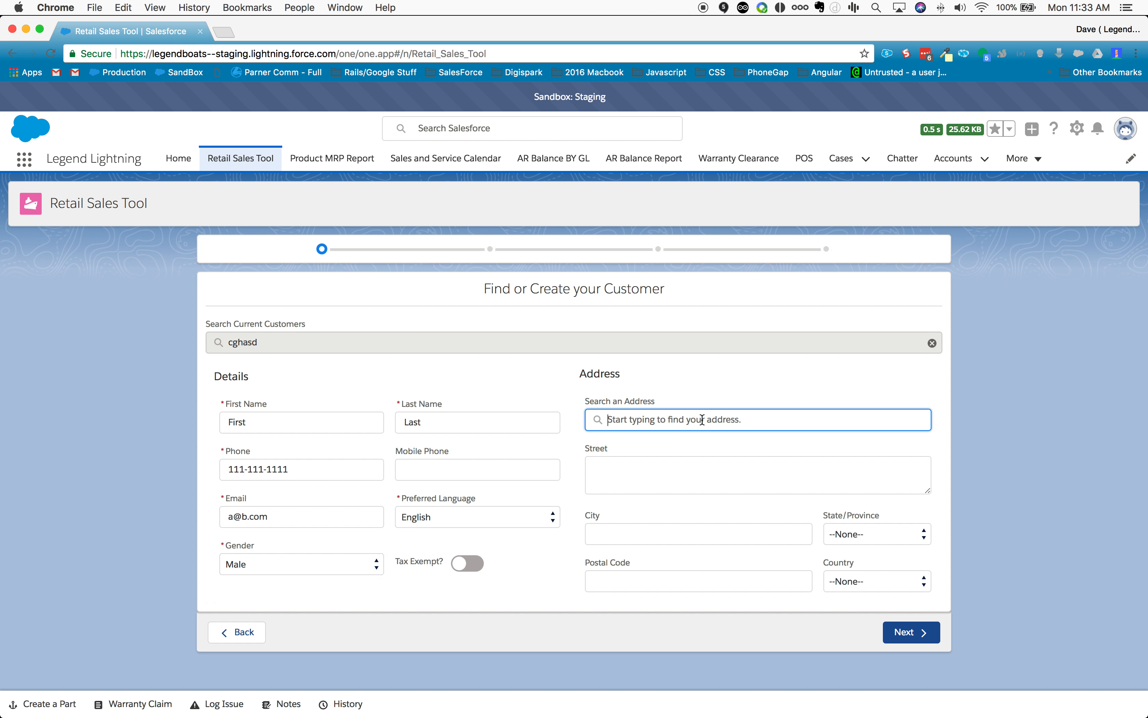
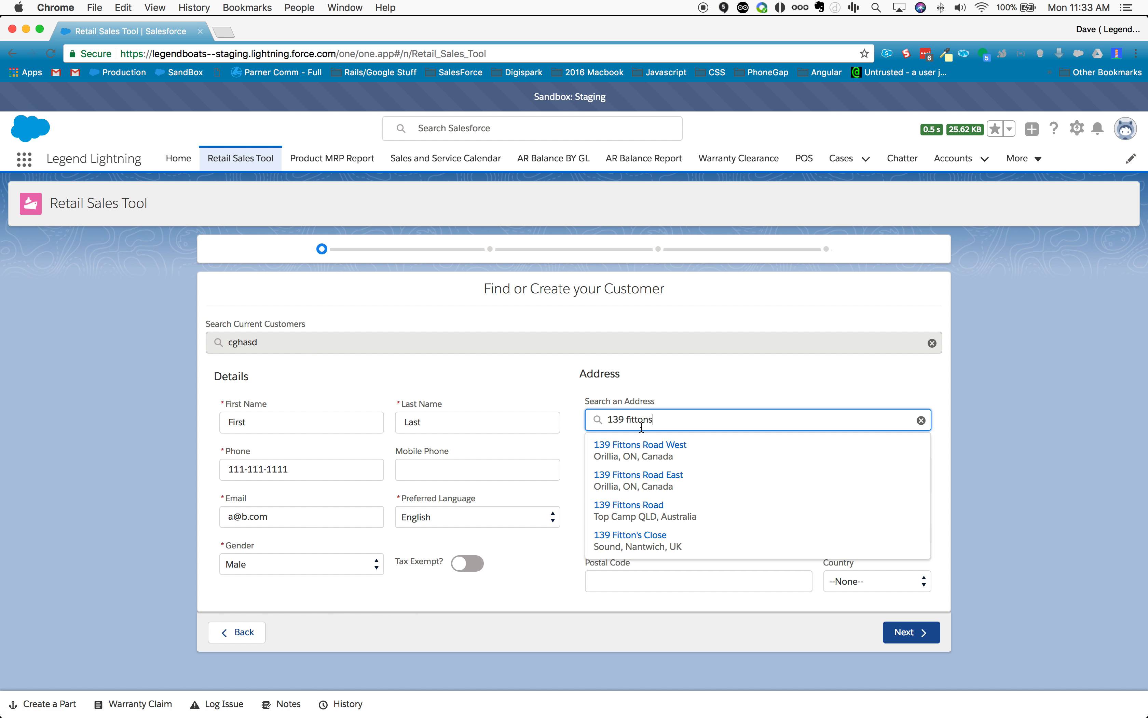
click(645, 467)
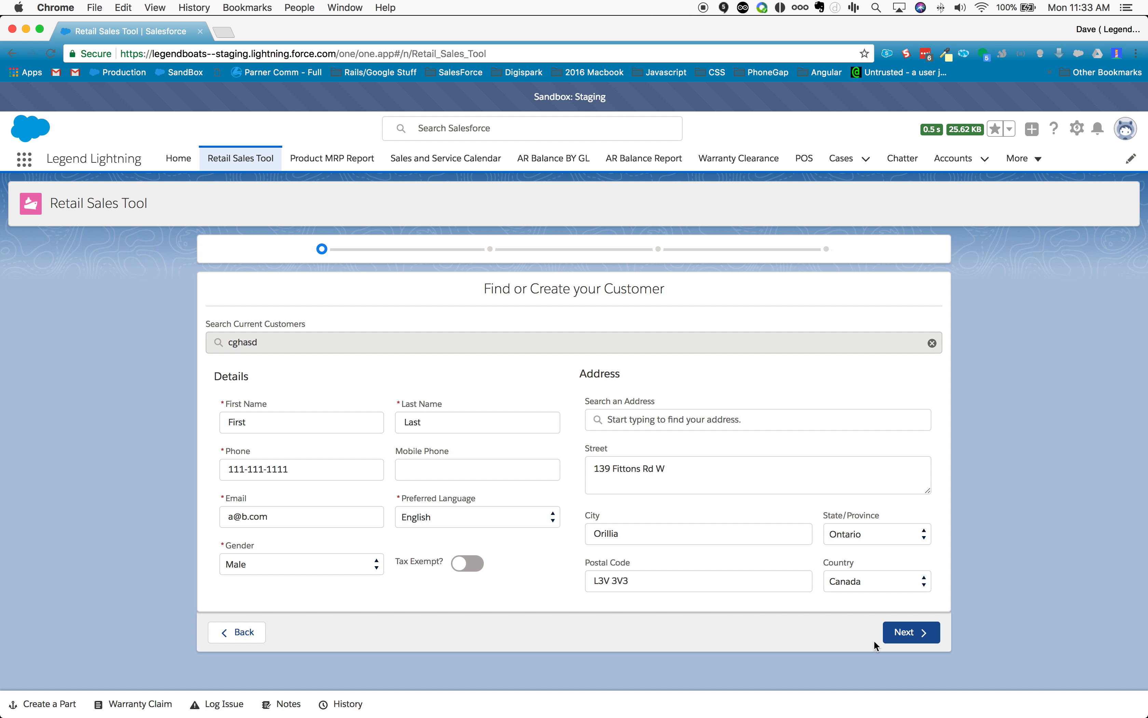
click(901, 636)
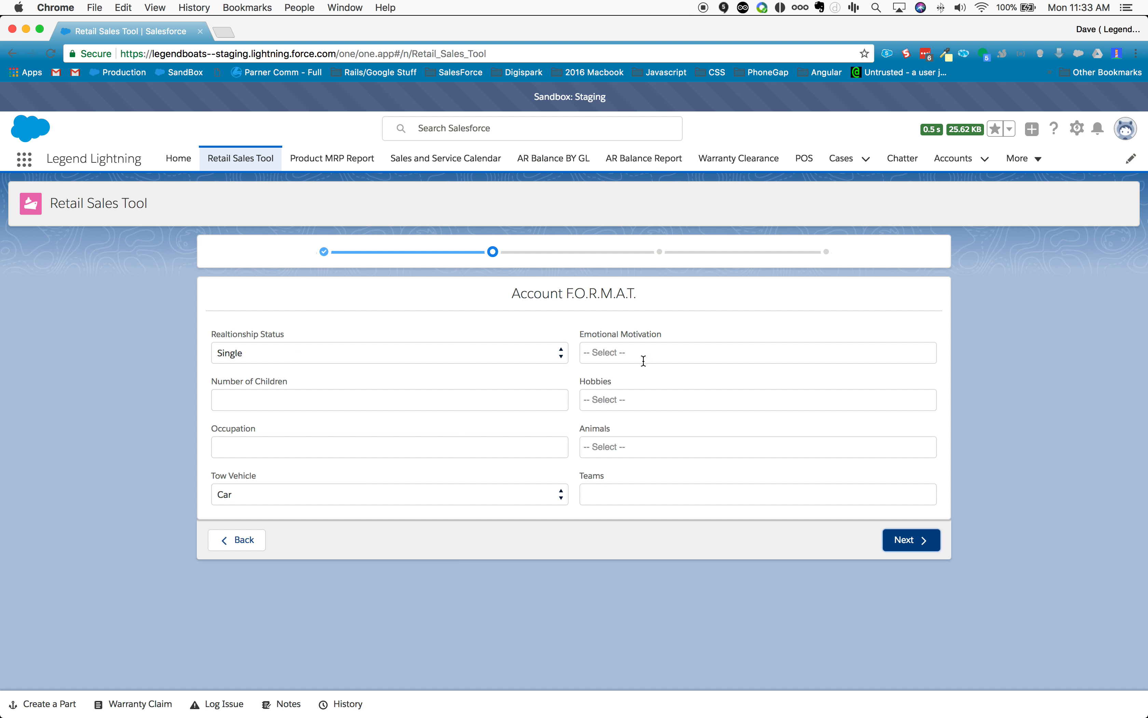
Step: Set the customer's Emotional Motivation to Cruising and Spending time with family
click(639, 349)
click(633, 372)
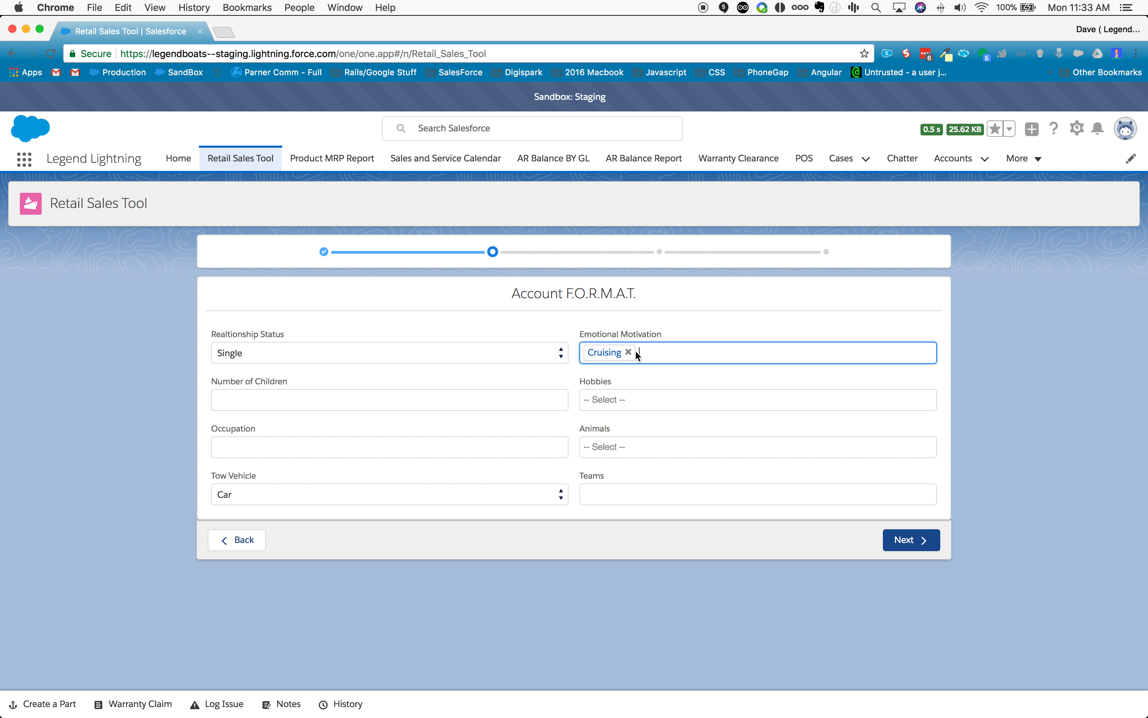
click(638, 353)
click(705, 441)
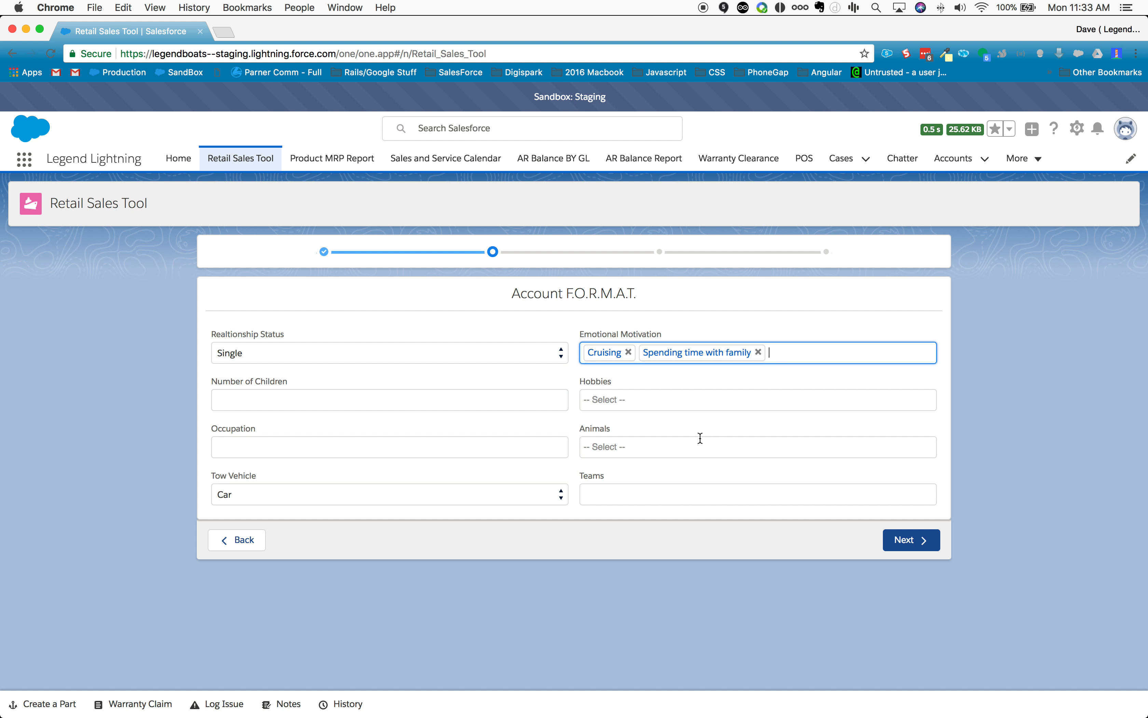
Step: Set Hobbies to Camping and Animals to Turtle(s), and continue to the WOW Notes
click(637, 399)
click(679, 452)
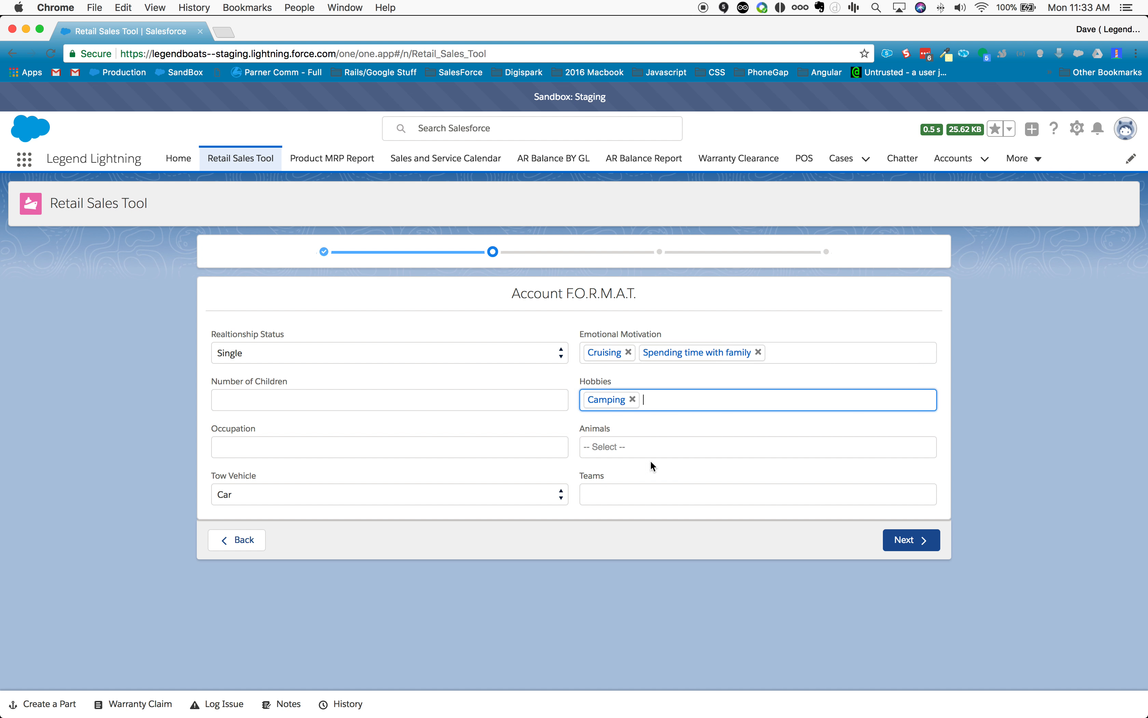
click(646, 447)
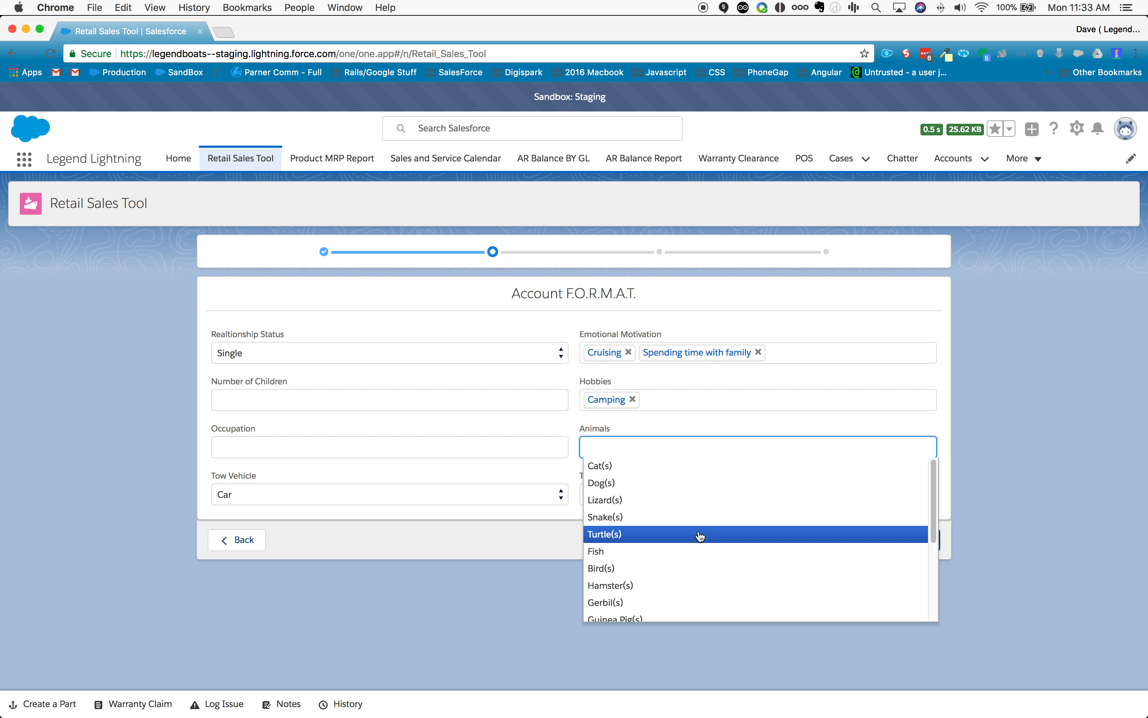
click(697, 535)
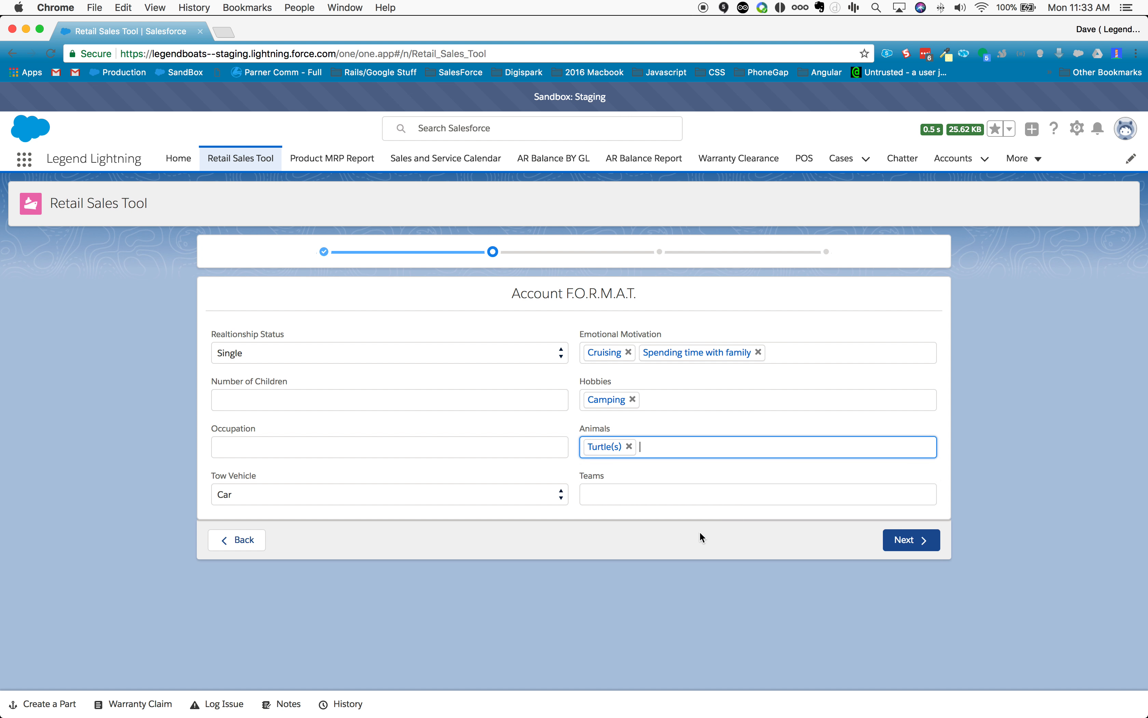
click(901, 542)
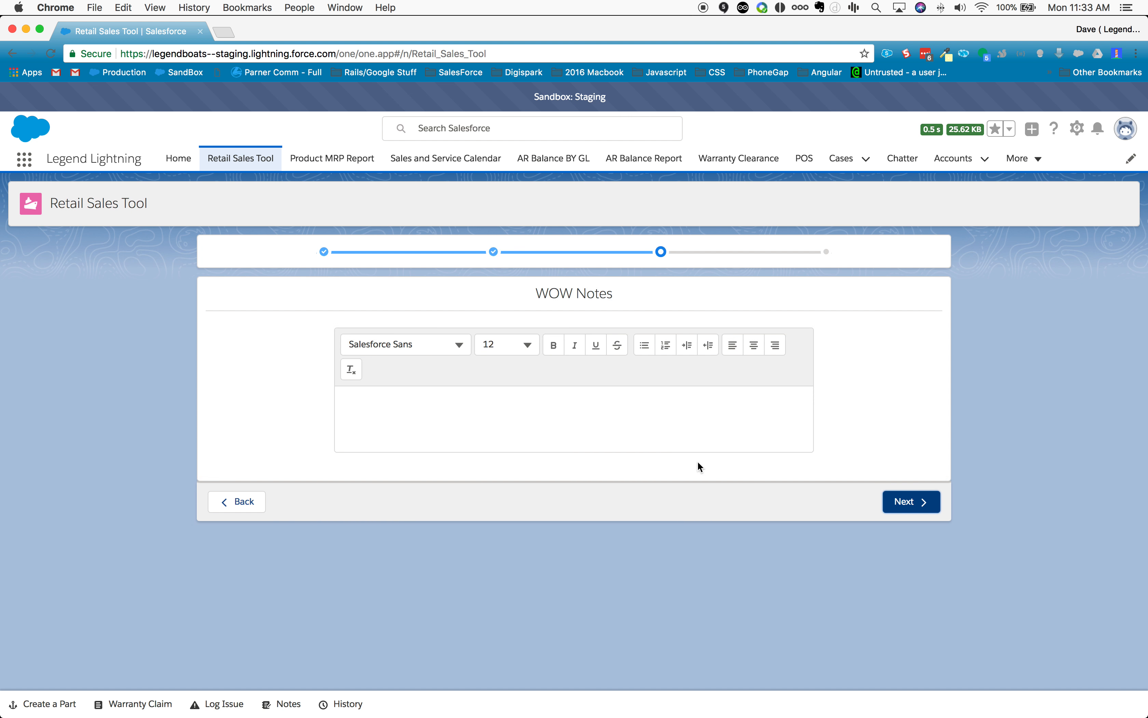
Step: Write the WOW note "Just like before" and continue to the Opportunity page
click(640, 413)
text(Just like before)
click(933, 506)
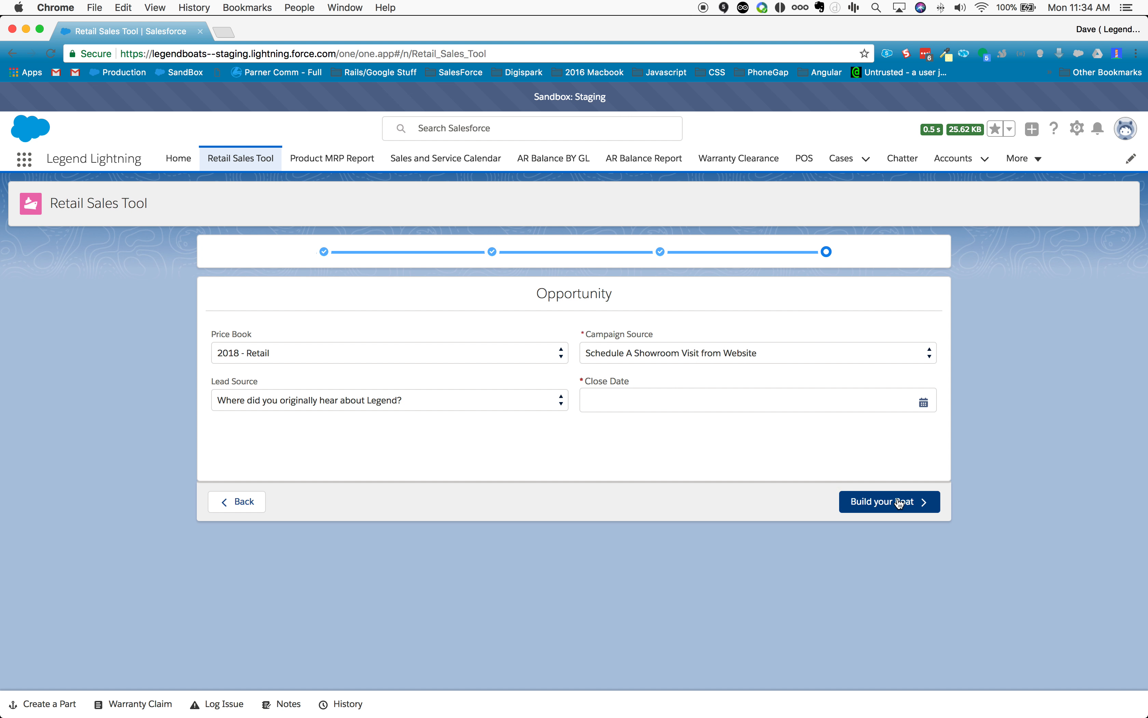
Step: Restart the Retail Sales Tool for a sale to a business account
click(253, 161)
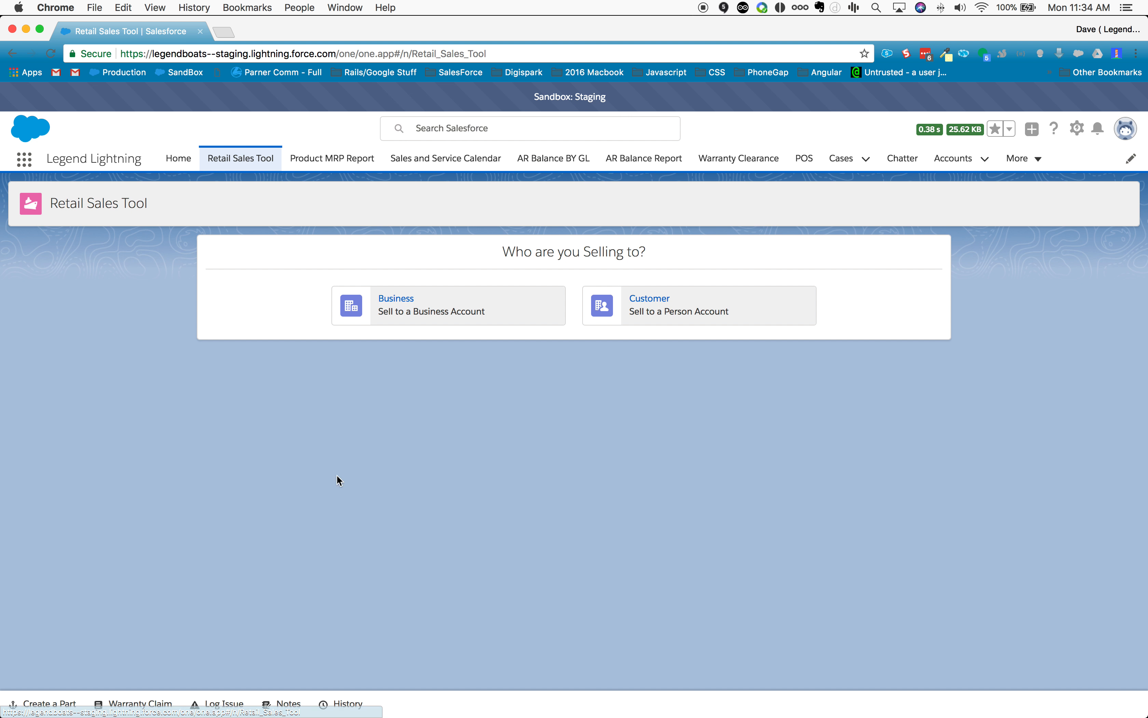
click(438, 303)
Step: Search the current accounts for "hahn", select Hahn Boating Conglomerate and examine its contact, billing and shipping details
click(387, 346)
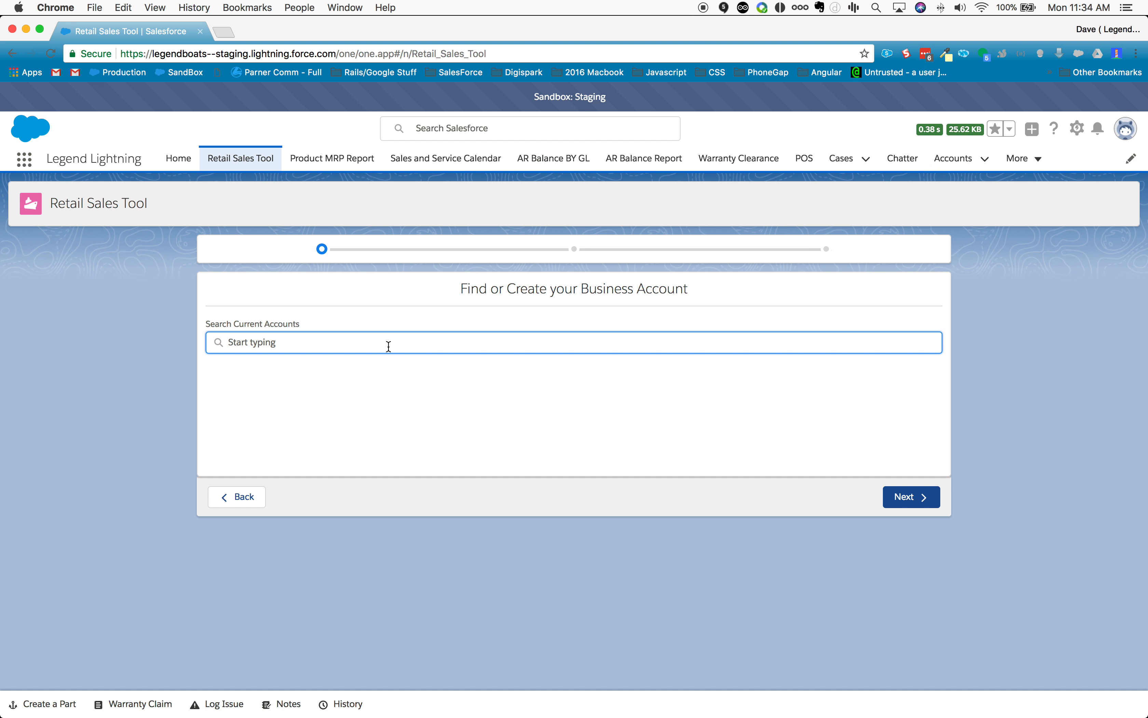
text(hahn)
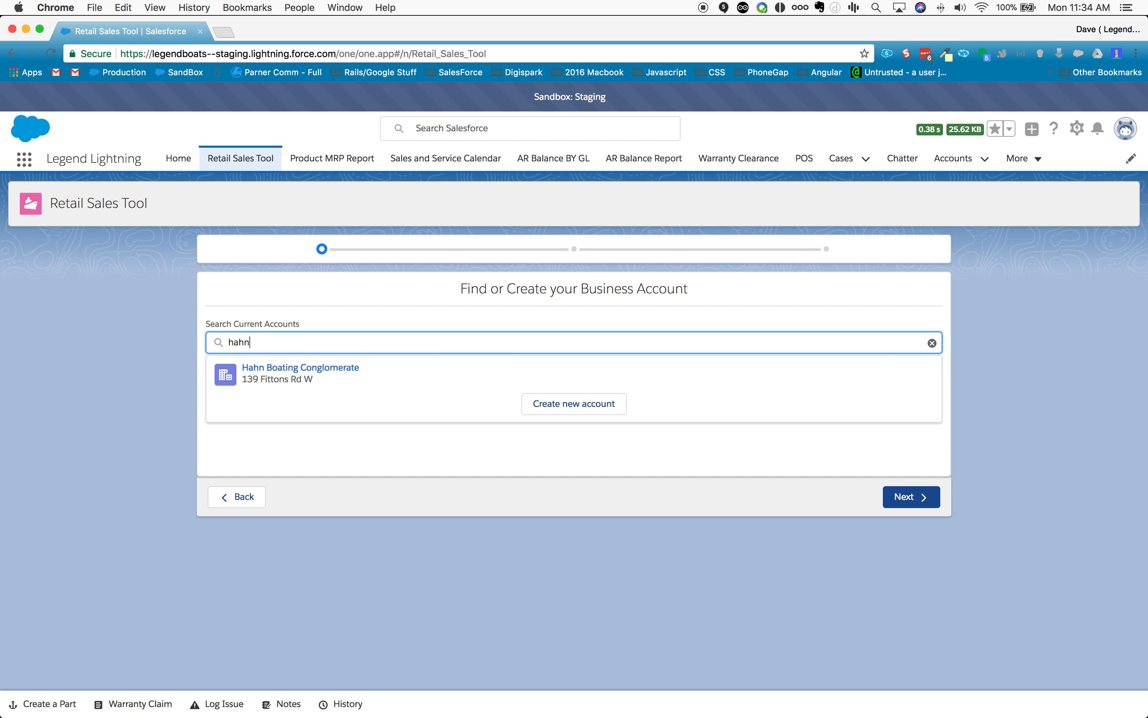
click(346, 373)
scroll(542, 495, down, 1)
scroll(542, 496, down, 2)
scroll(526, 487, up, 3)
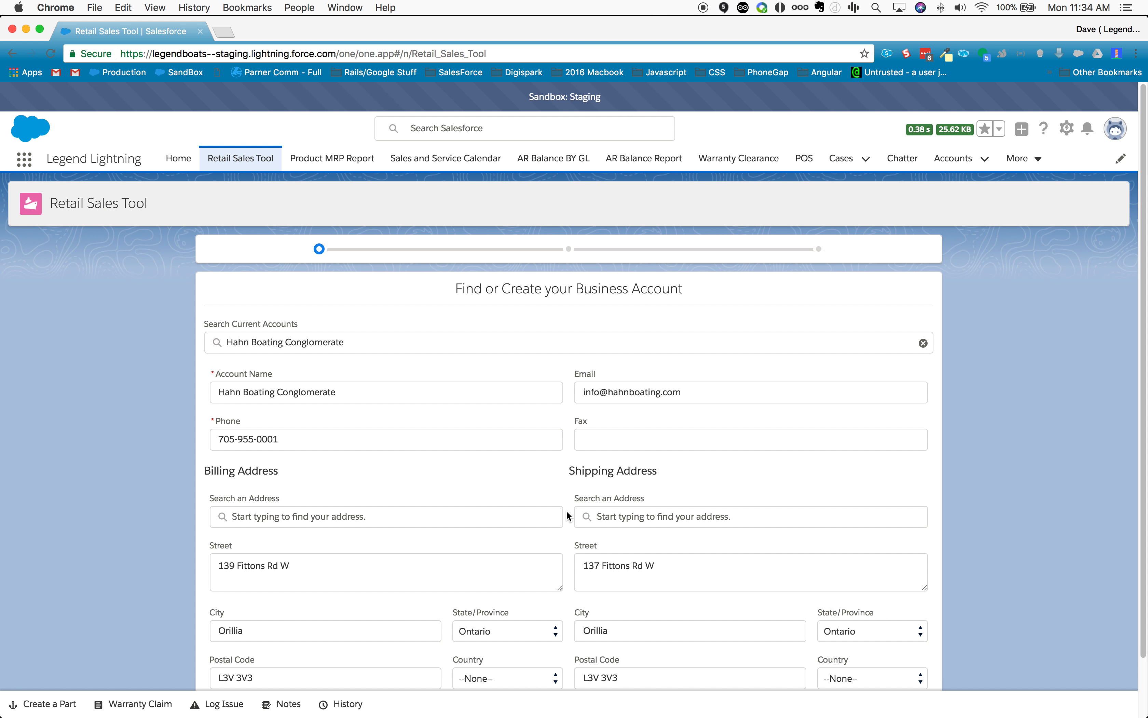
scroll(567, 513, down, 1)
Step: Clear the selected business account, search for "funn" and start a new account from that search
click(924, 318)
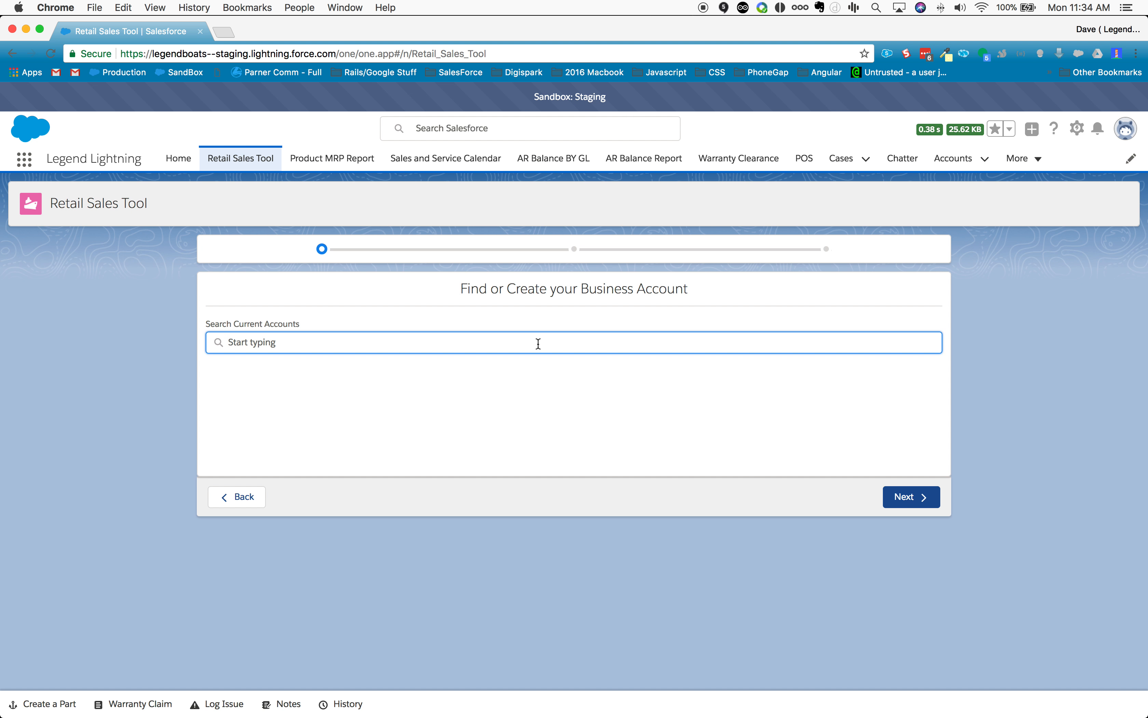
text(funn)
click(568, 378)
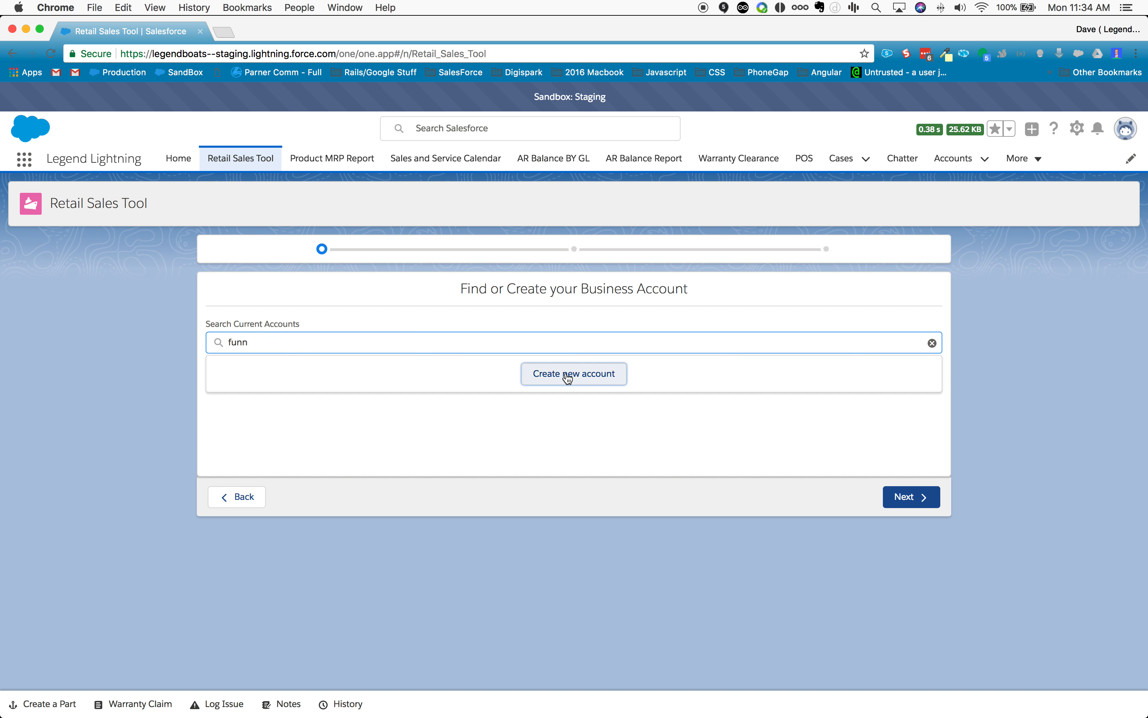
Step: Enter "Fun times" as the new business account's name
click(245, 397)
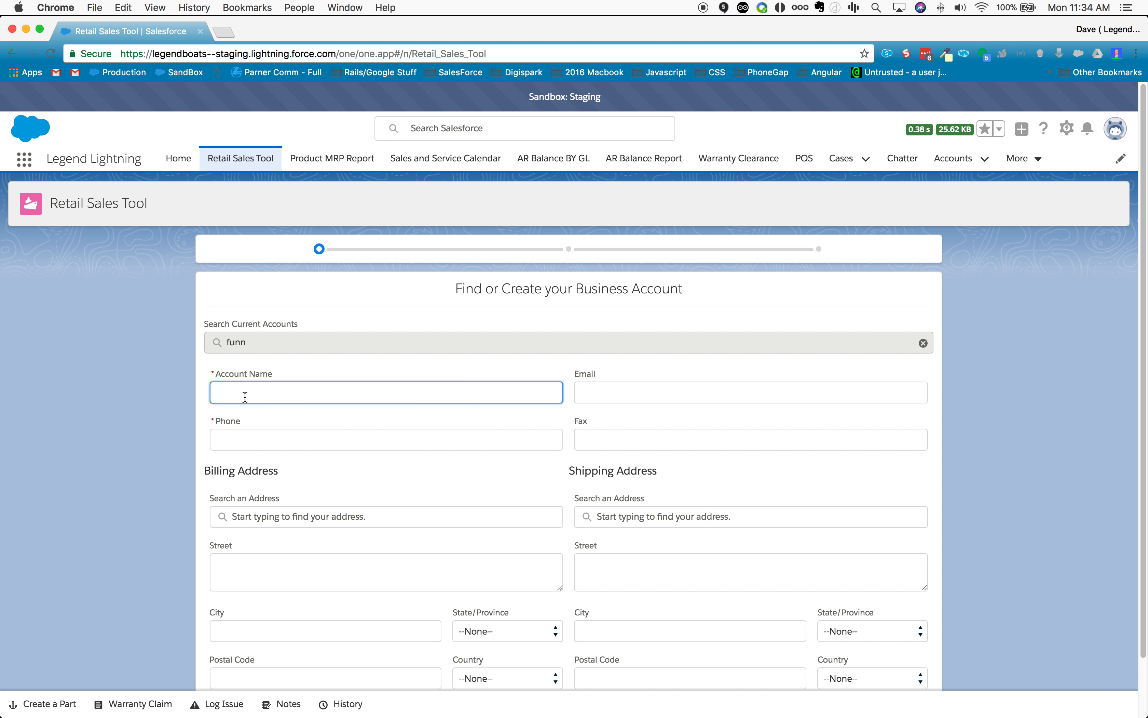
text(Fun times)
Step: Enter the business account's e-mail address and phone number, leaving the fax blank
click(639, 386)
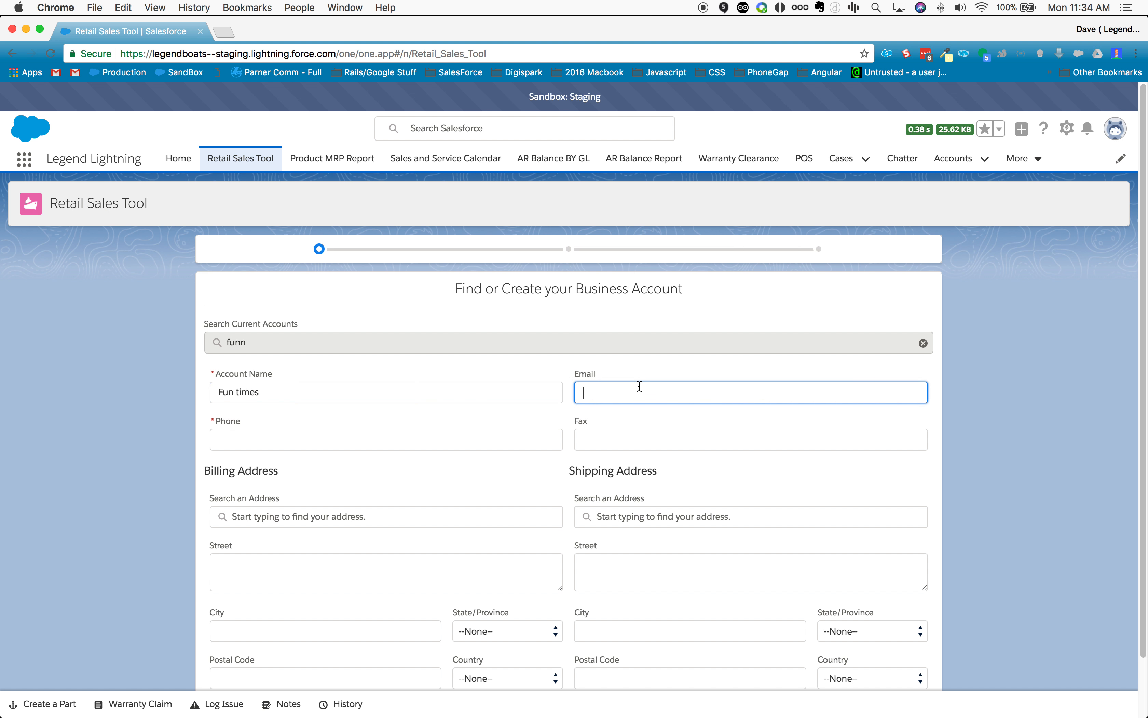
text(e@e.net)
click(354, 437)
text(111-2)
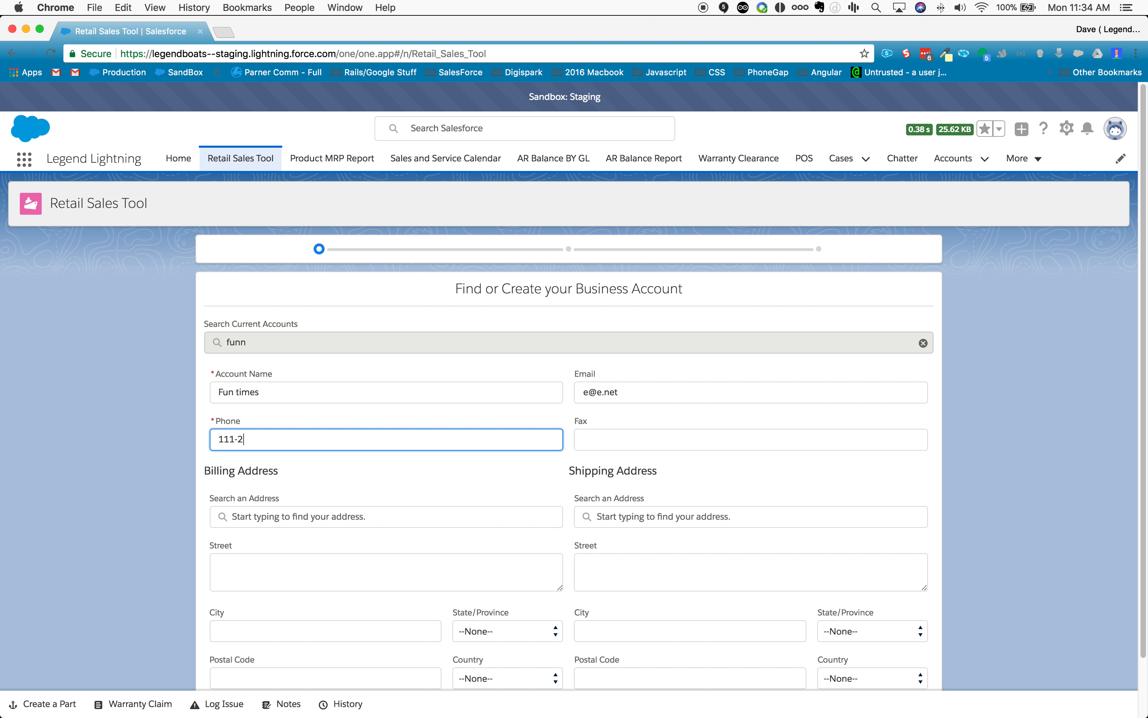
text(22-4444)
click(629, 449)
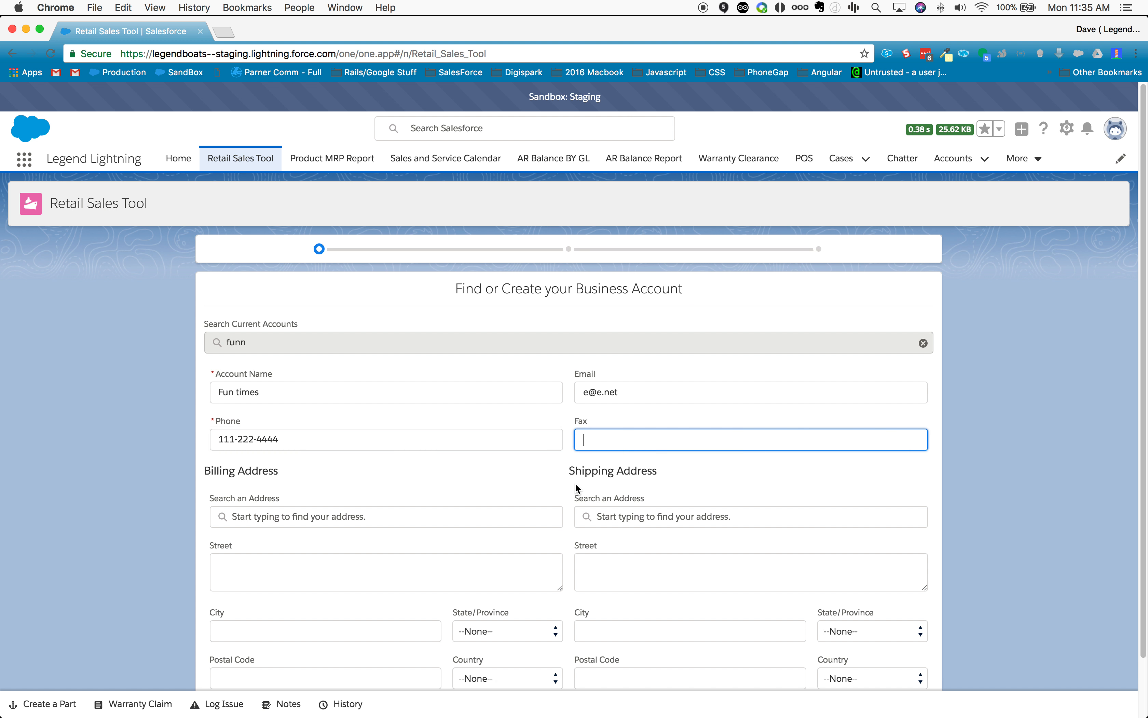
Step: Search for the business's billing address, correcting the misspelled street name, and fill it in from the matching suggestion
scroll(578, 498, down, 3)
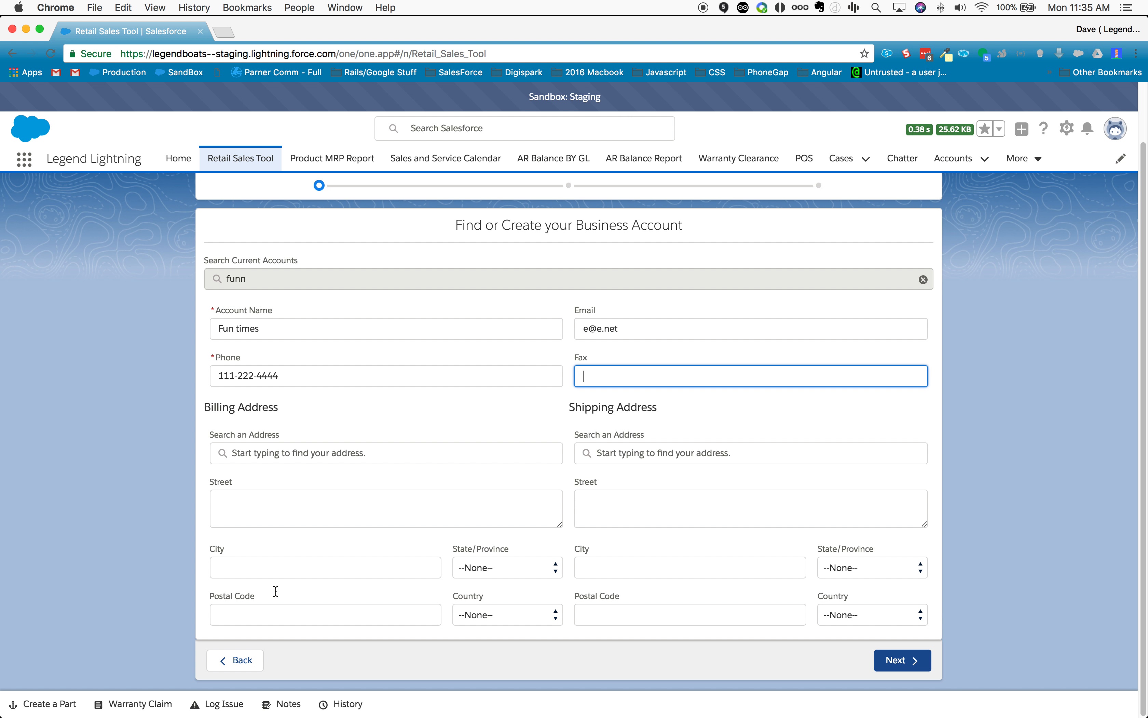
click(282, 454)
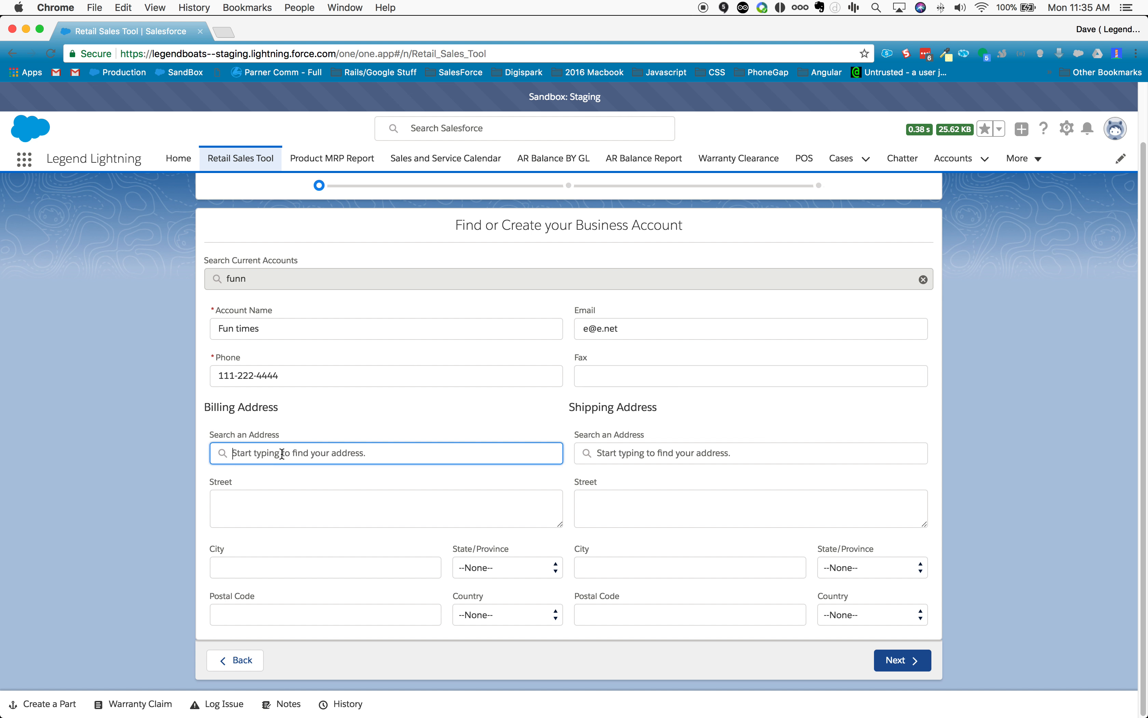
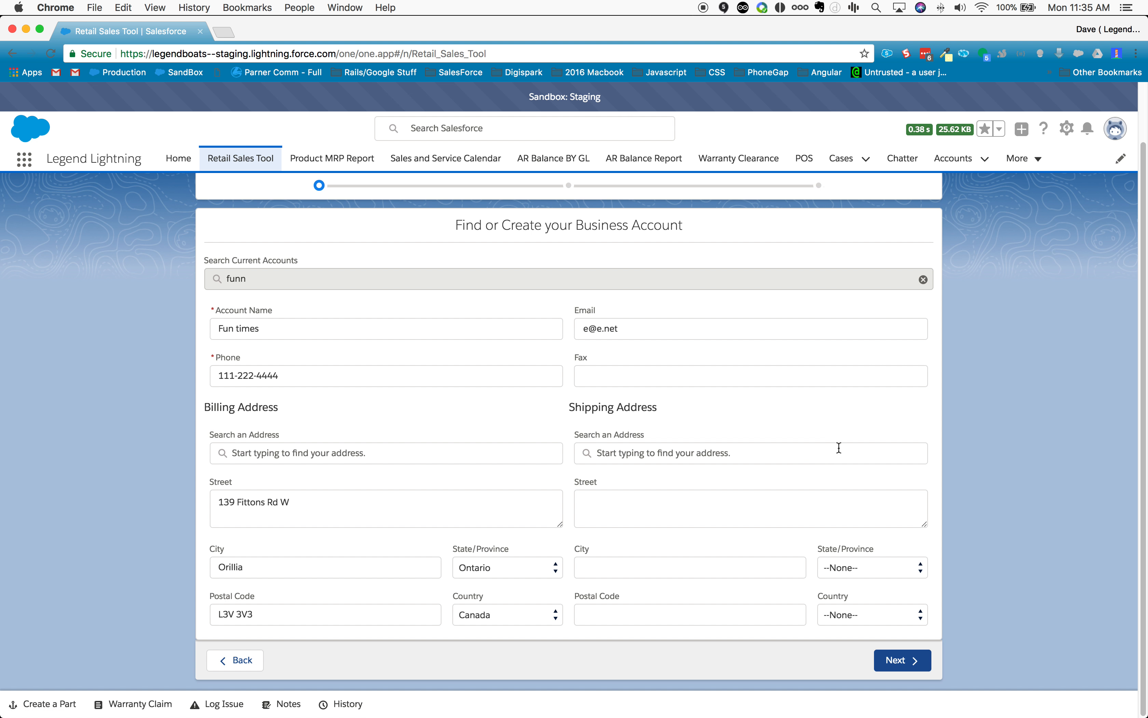
Step: Search for the business's shipping address and fill it in from the matching suggestion
click(664, 447)
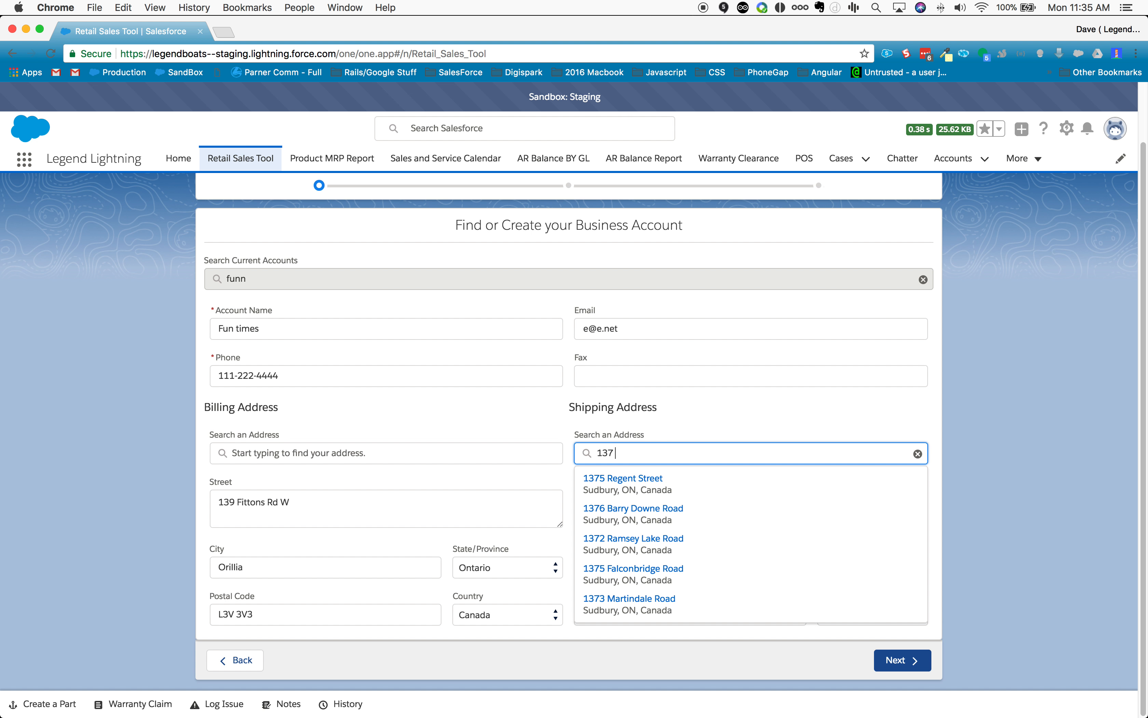
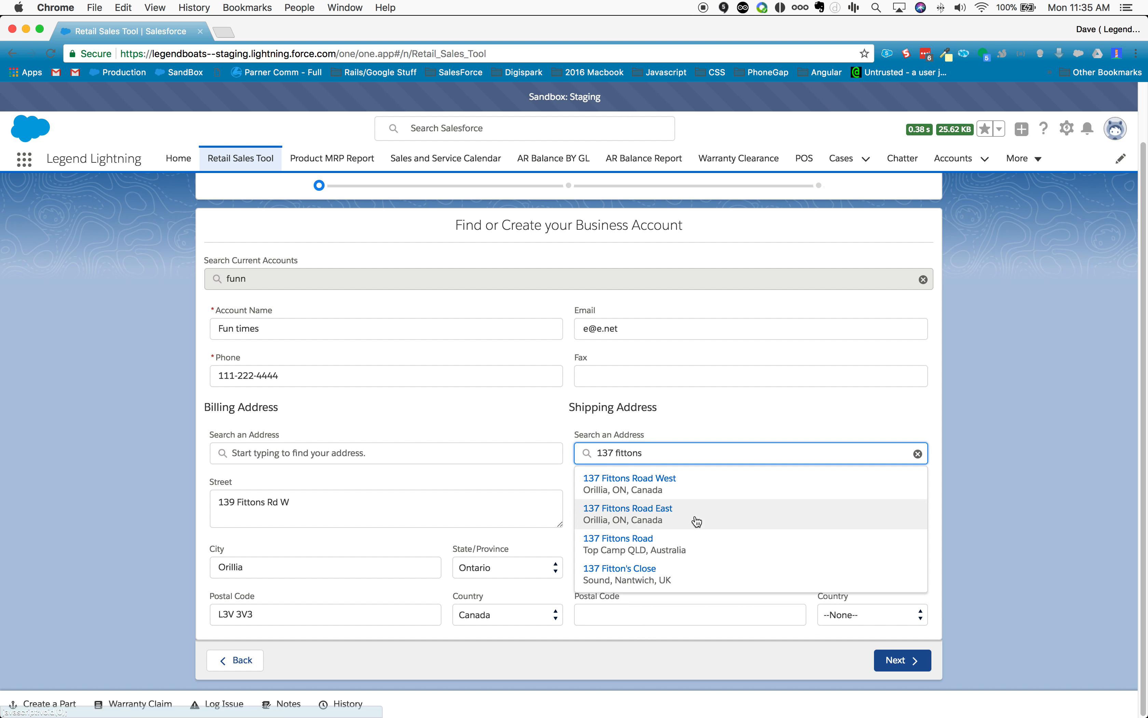
click(688, 489)
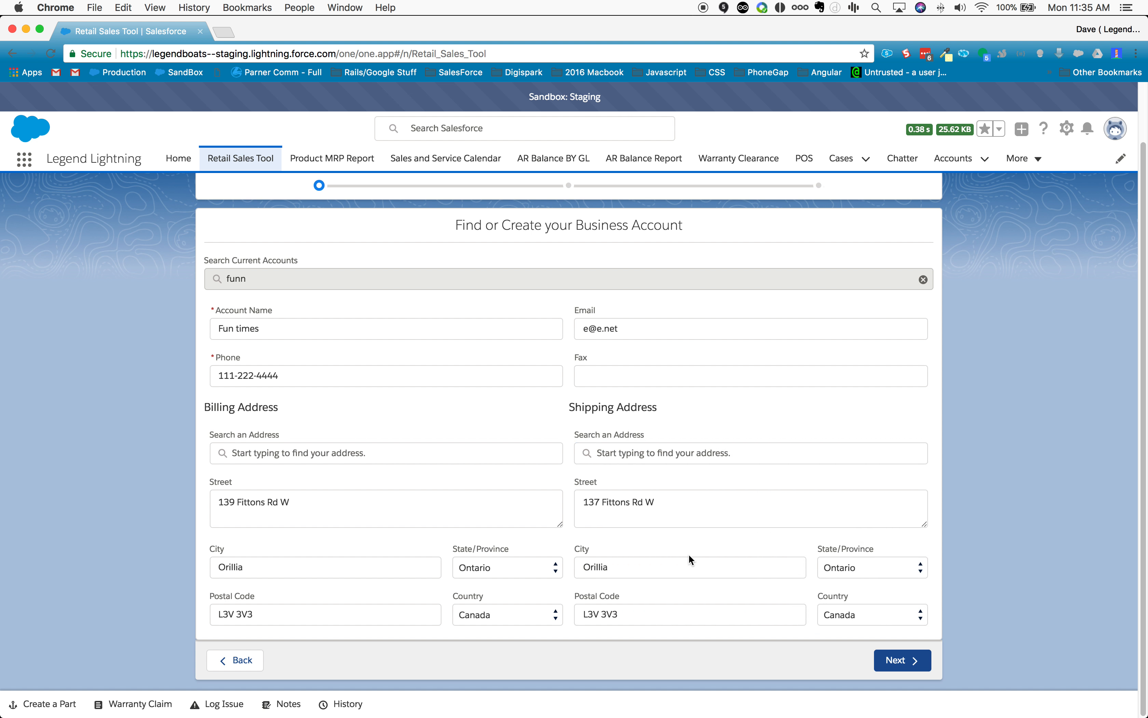
Step: Continue to the Account Contacts page and add a new contact
click(891, 662)
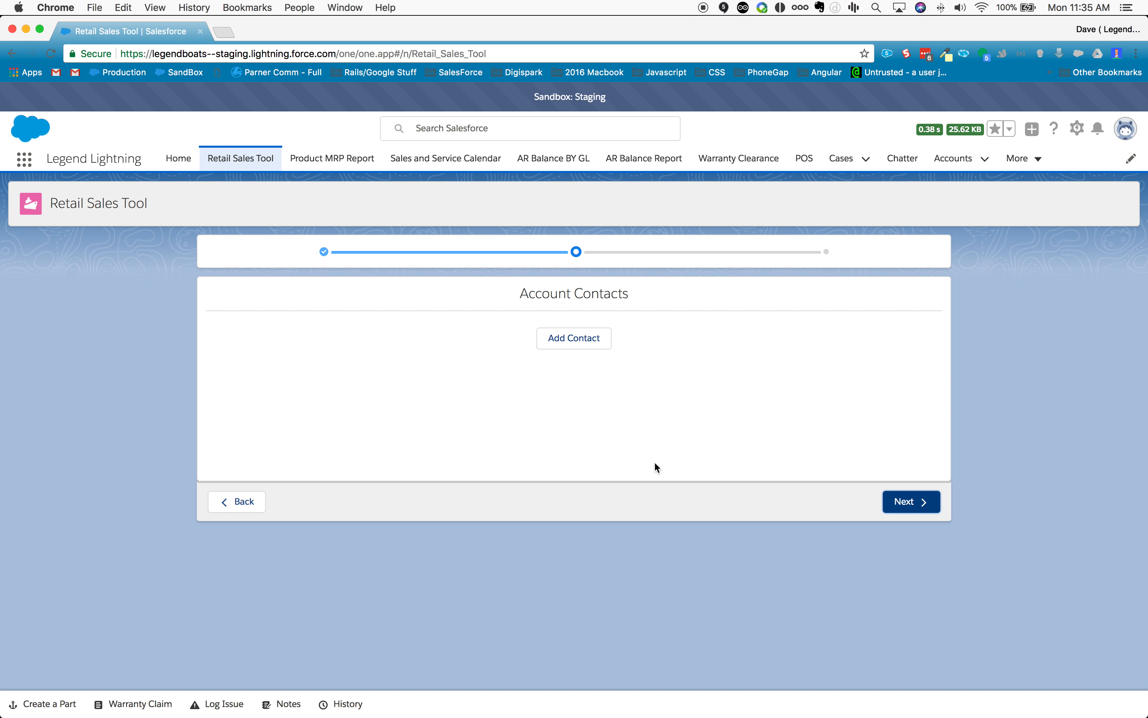
click(569, 339)
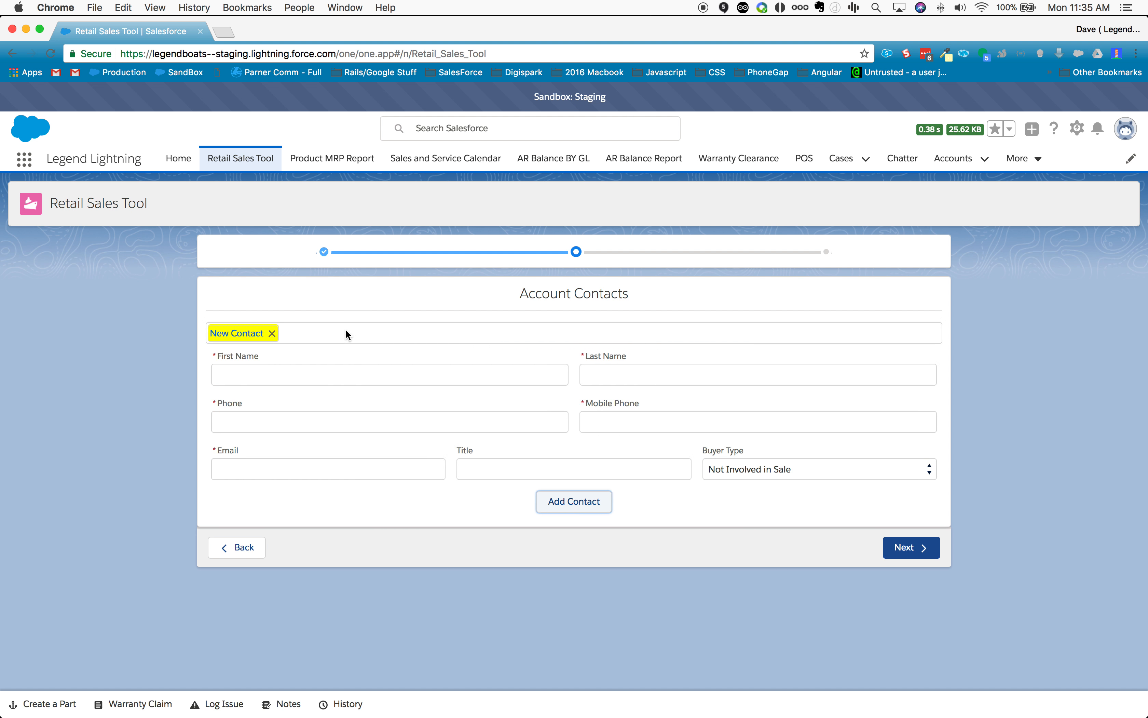
click(410, 376)
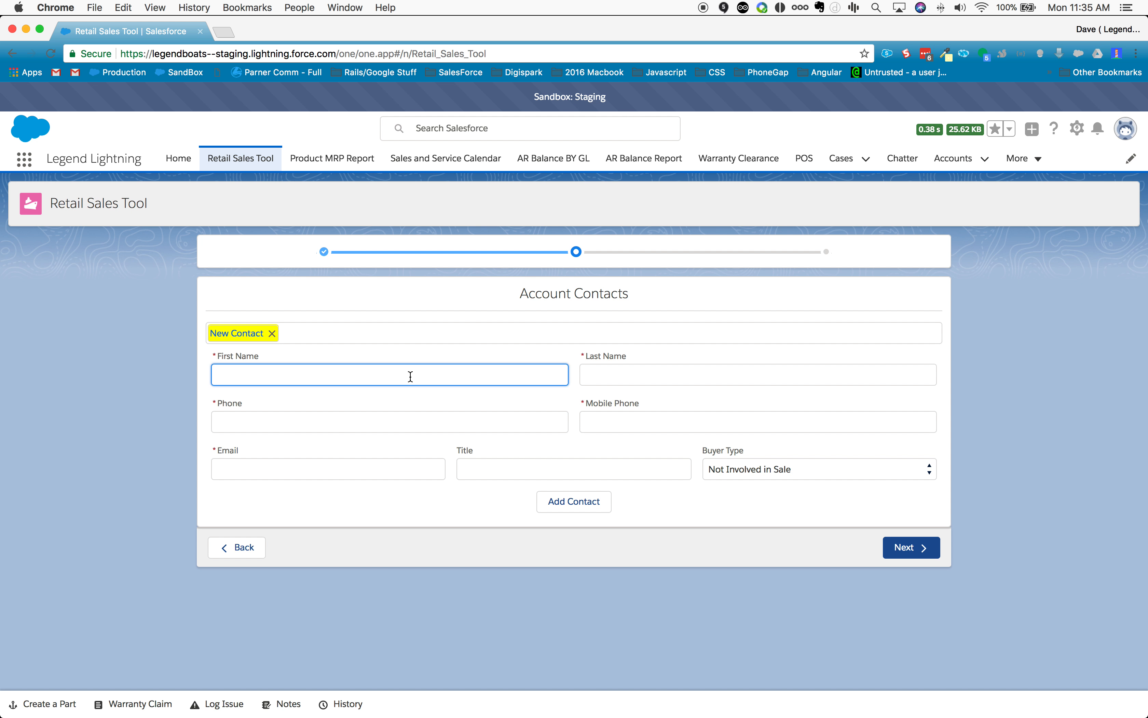
text(conatact name)
key(Tab)
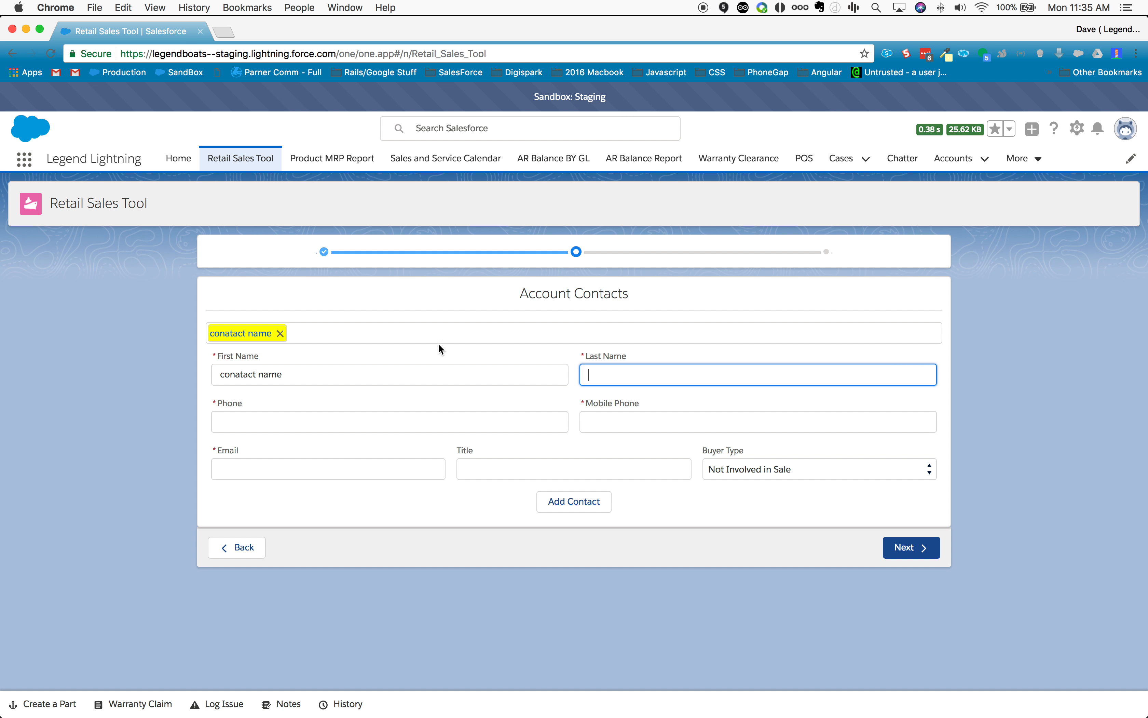
click(359, 368)
key(BackSpace)
key(BackSpace)
key(BackSpace)
key(BackSpace)
key(BackSpace)
key(BackSpace)
key(BackSpace)
key(BackSpace)
key(BackSpace)
key(BackSpace)
key(BackSpace)
key(BackSpace)
key(BackSpace)
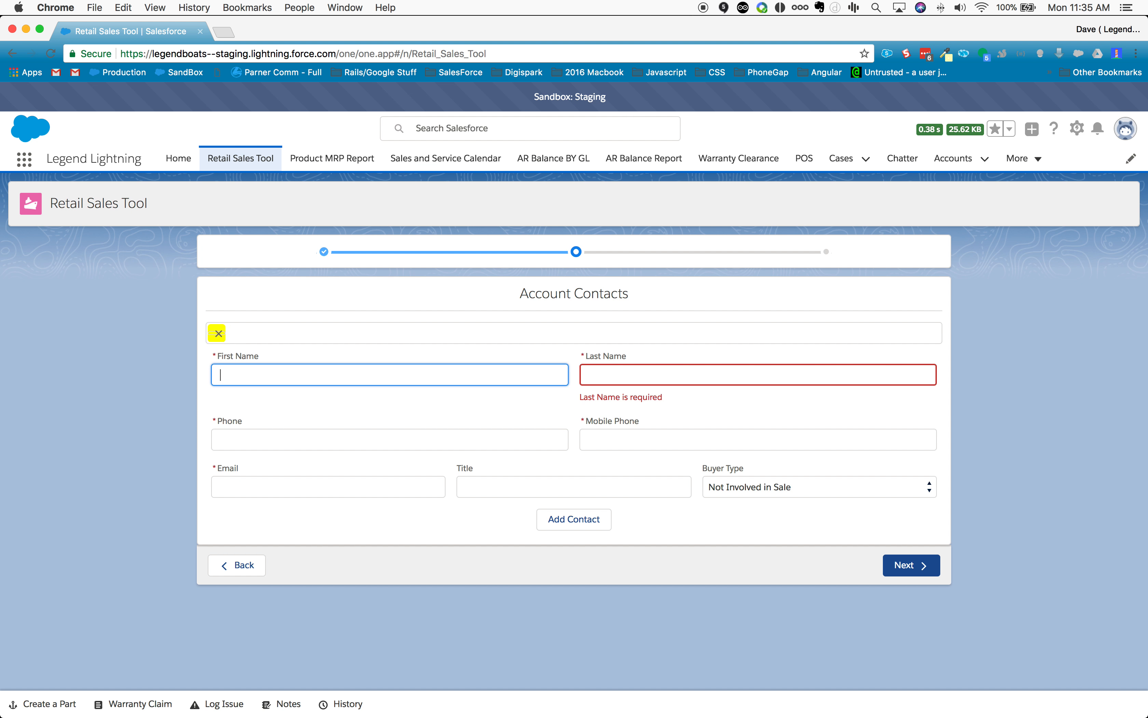
Step: Enter the new contact's first name and last name
text(first Name)
key(Tab)
text(Last Name)
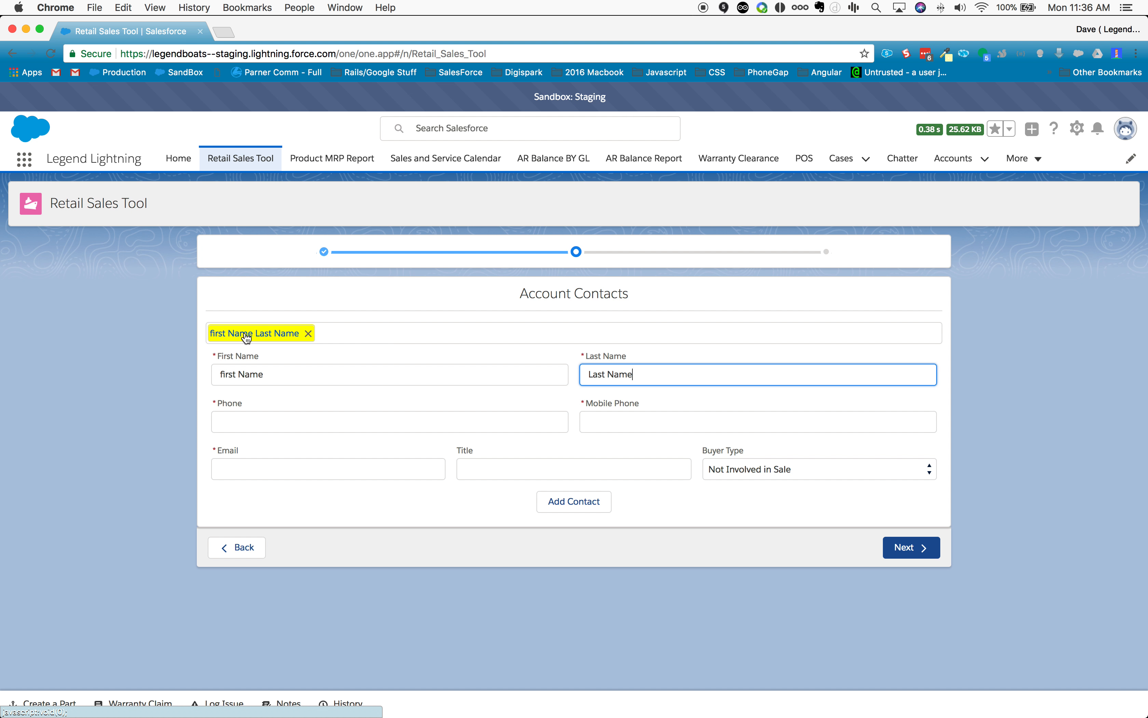
Step: Enter the contact's phone number and email address
click(348, 423)
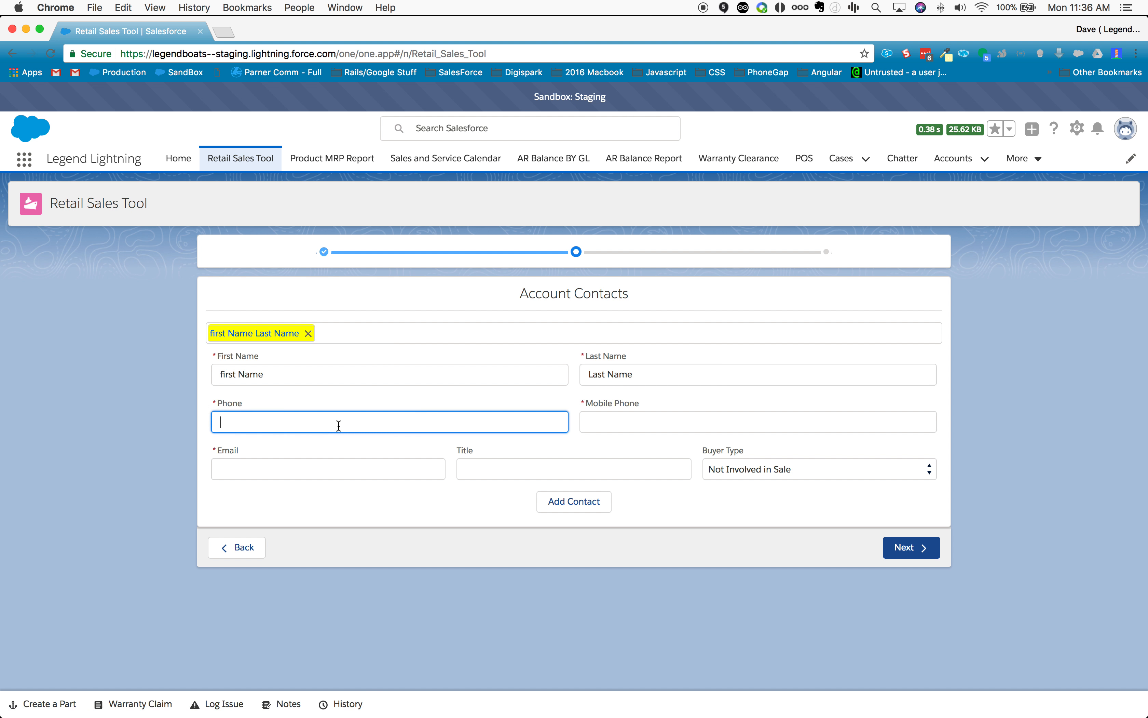
text(111-222-4444)
click(303, 468)
text(d)
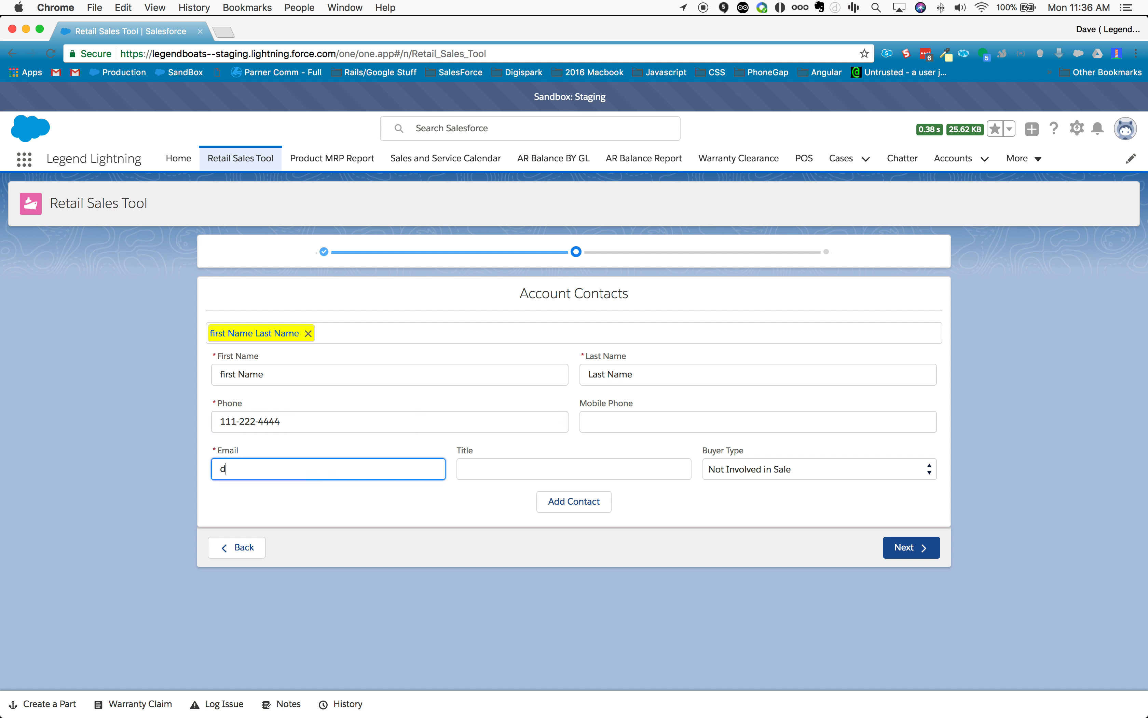
text(@v.com)
key(Tab)
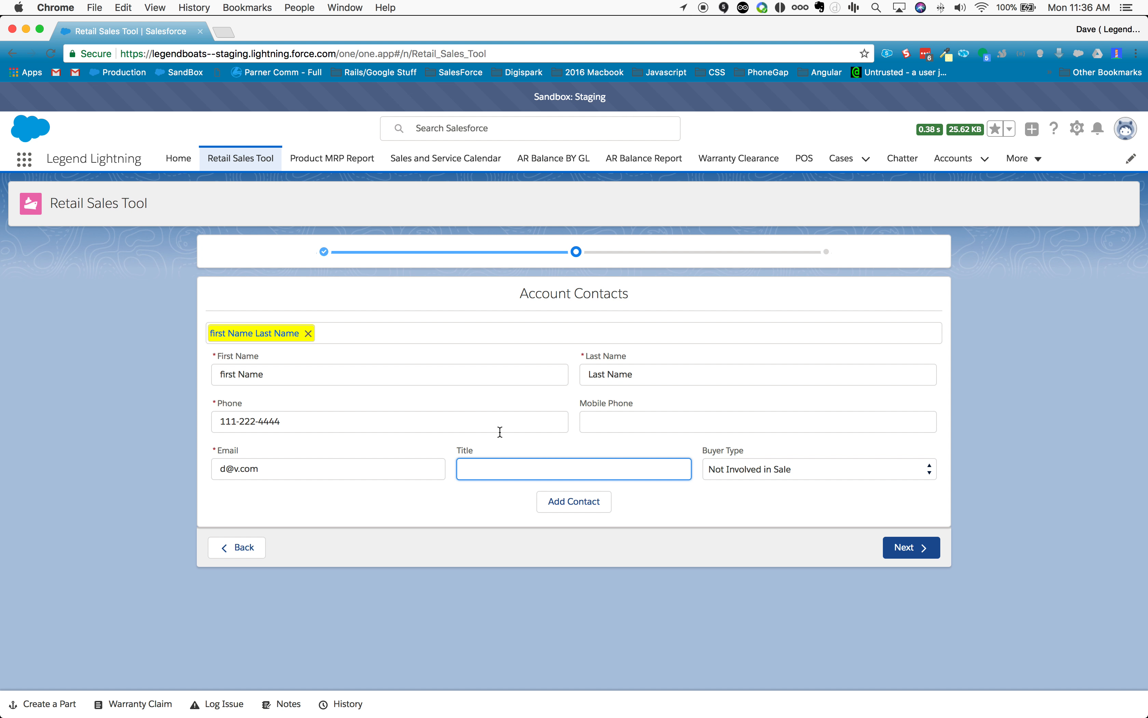
Step: Try to continue with the contact marked Not Involved in Sale, and set the contact's buyer type to Buyer
click(765, 471)
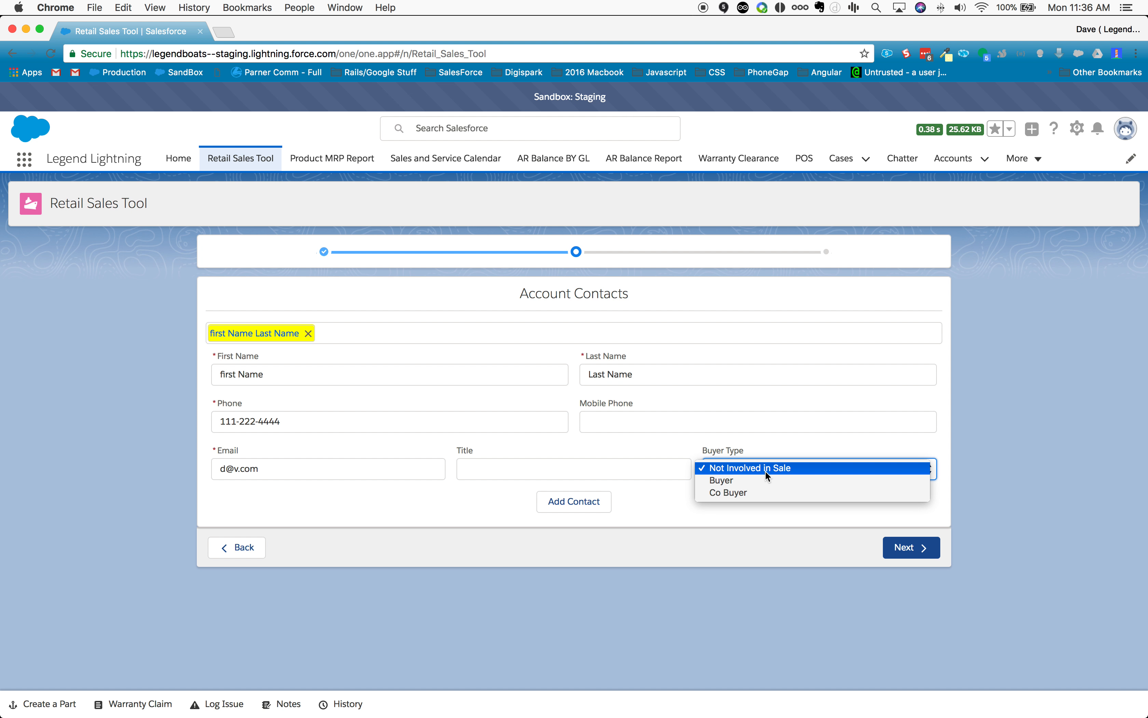
click(767, 415)
click(921, 542)
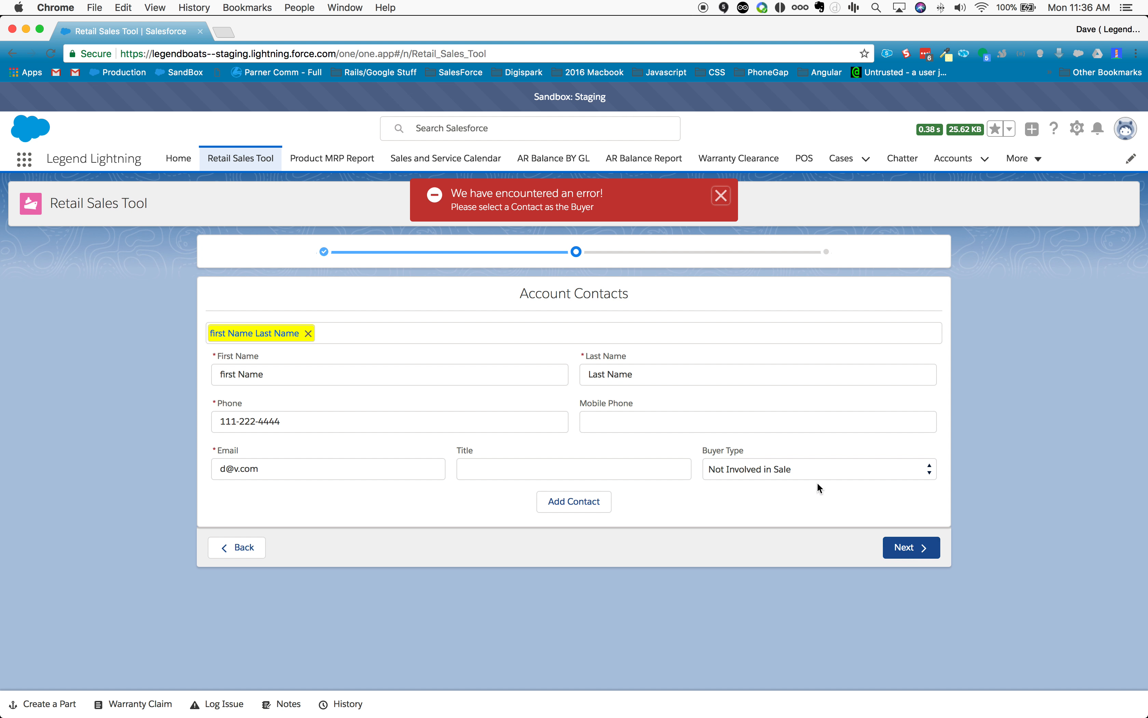
click(769, 469)
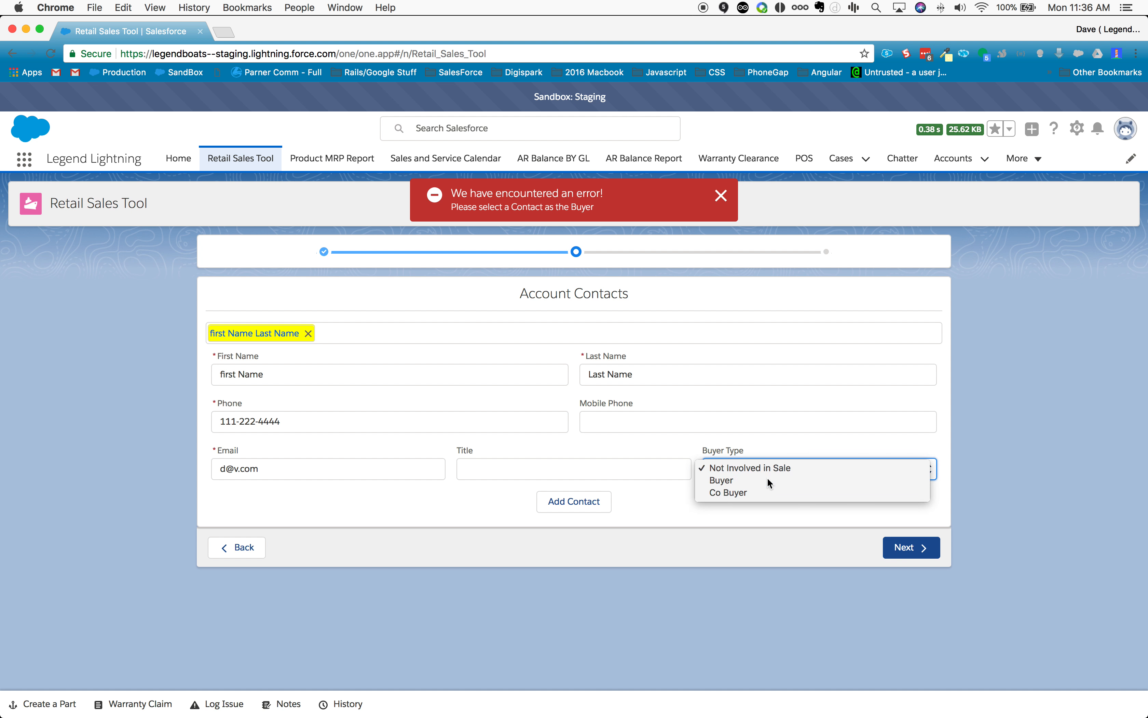
click(767, 478)
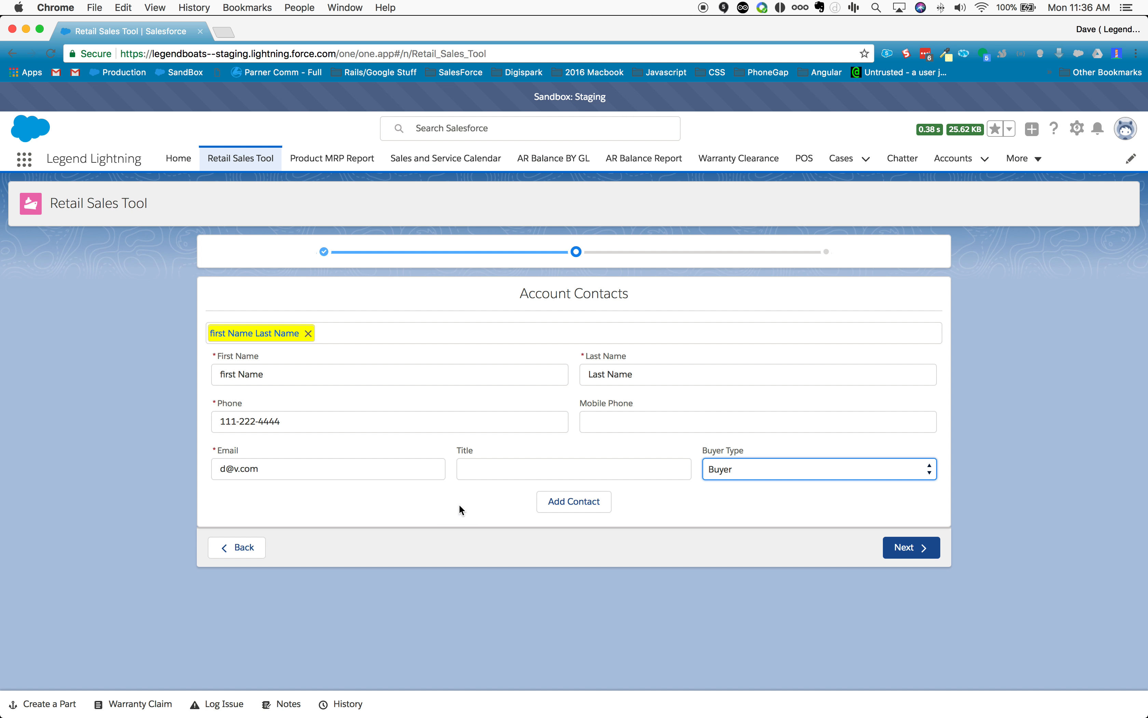
Step: Add another contact to the business account with the first name "second" and last name "contact"
click(567, 502)
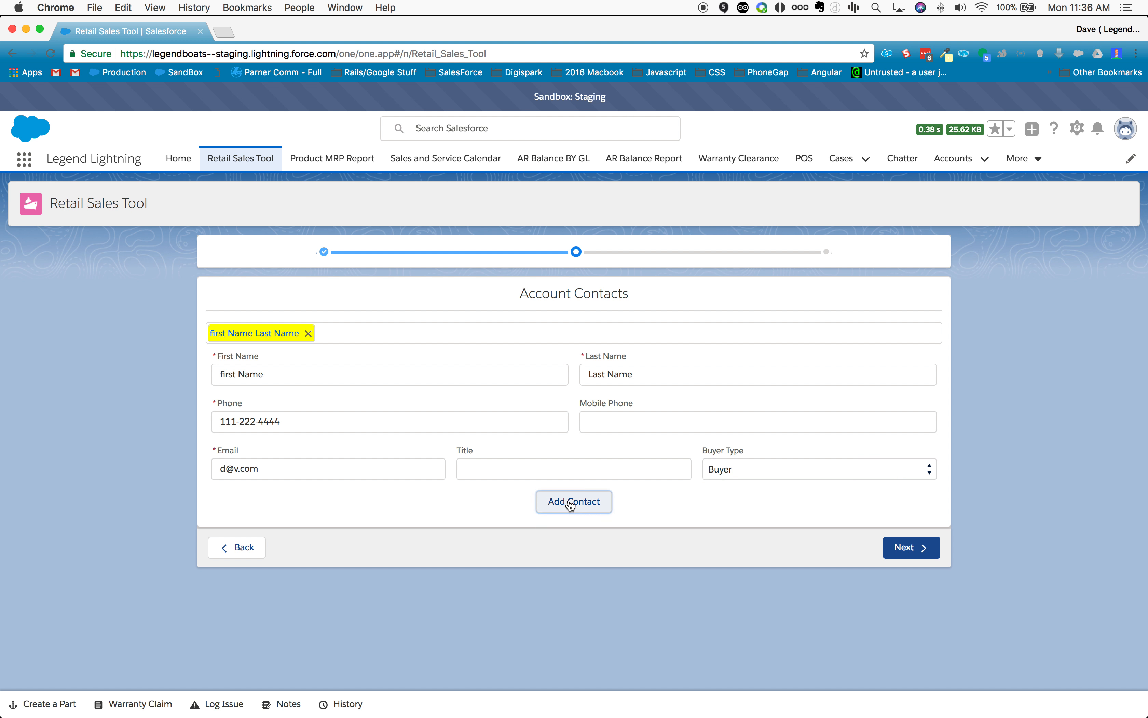
click(321, 377)
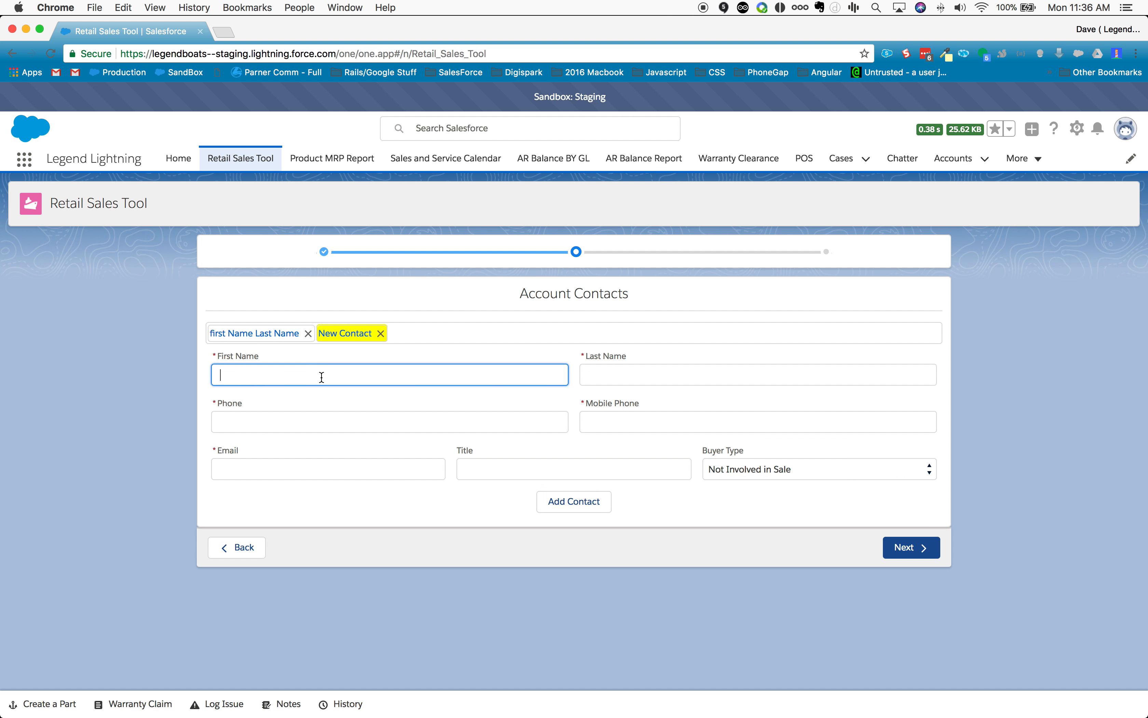
text(secon)
key(Tab)
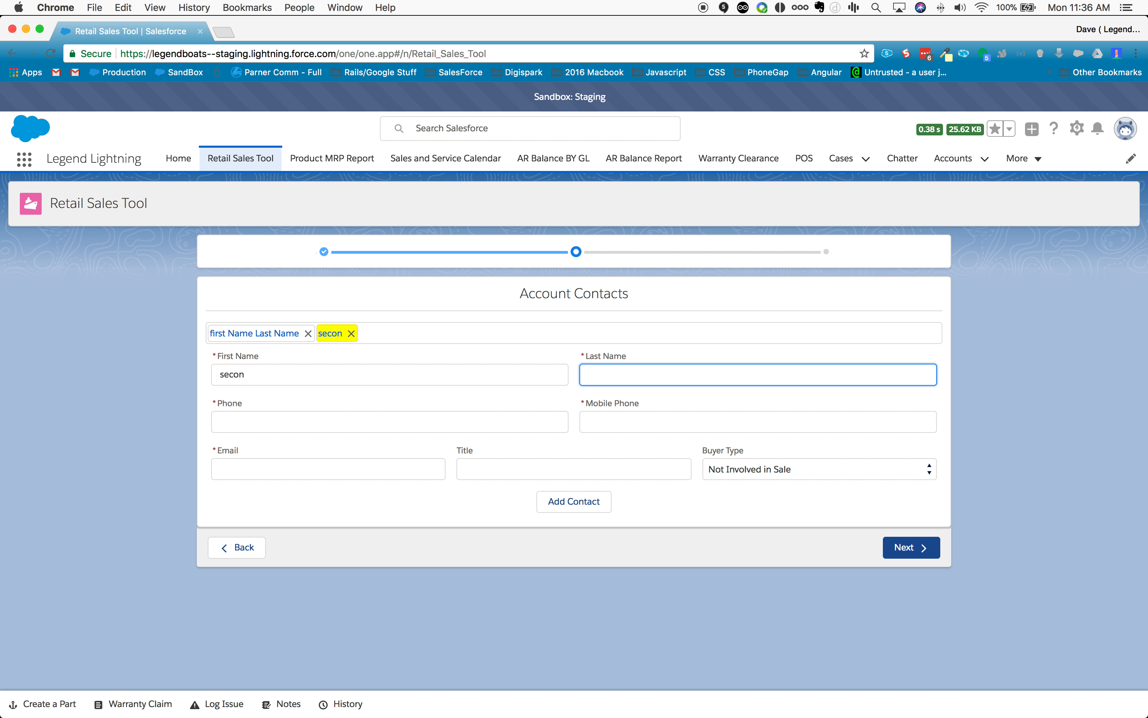
key(shift+Tab)
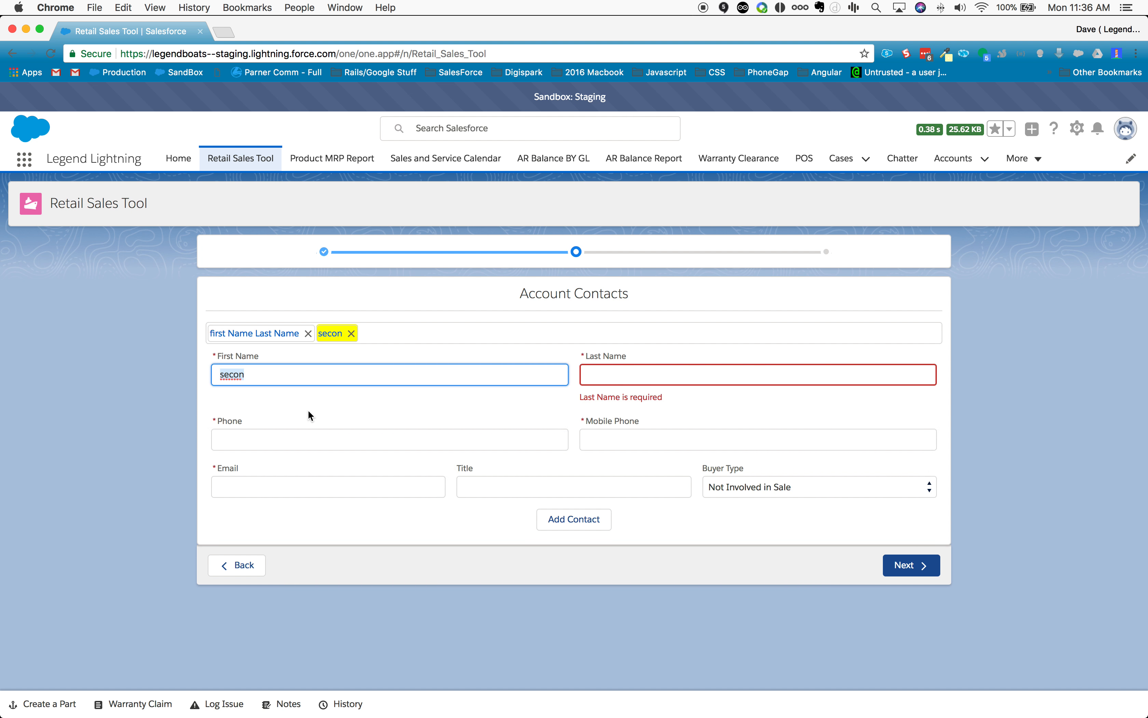
text(second)
key(Tab)
text(contact)
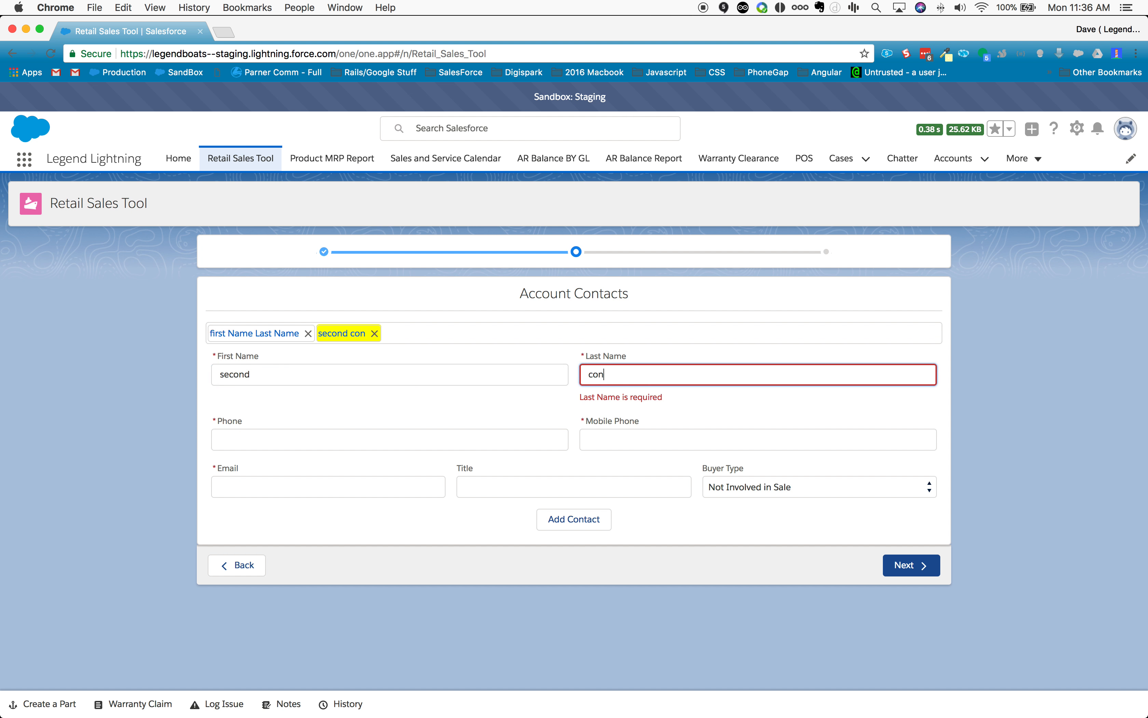
Step: Fill in the second contact's phone number and email, and set the buyer type to Co Buyer
click(225, 446)
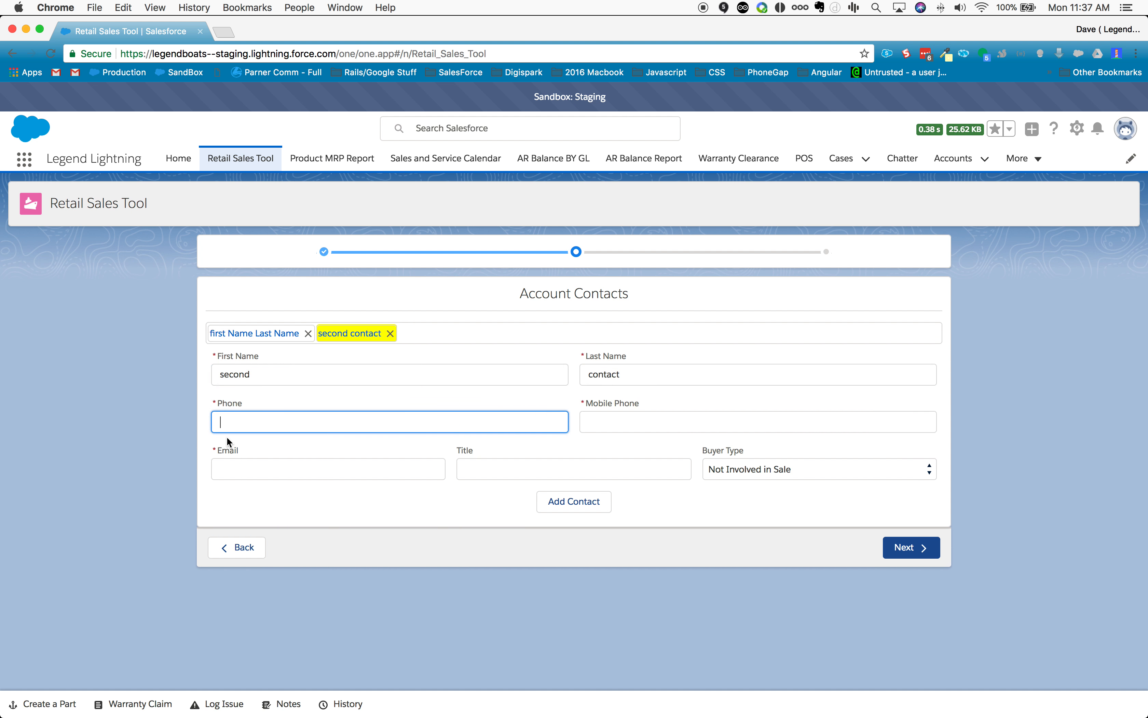
text(555-666-9999)
click(247, 463)
text(f@b.com)
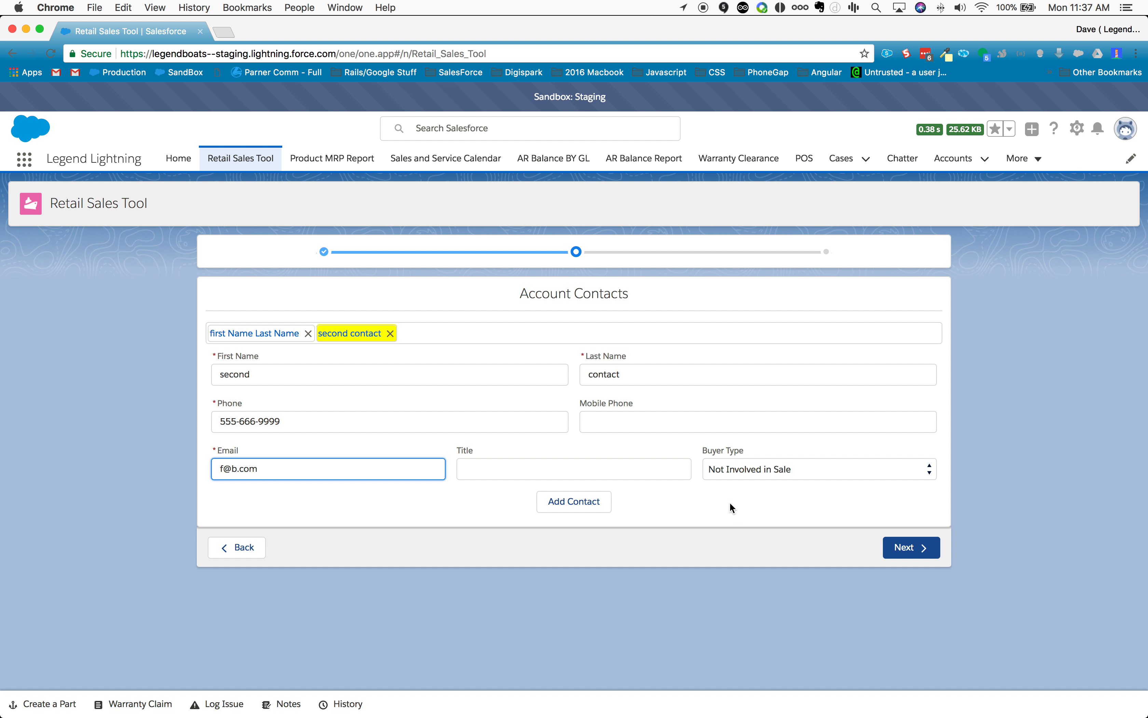
click(751, 467)
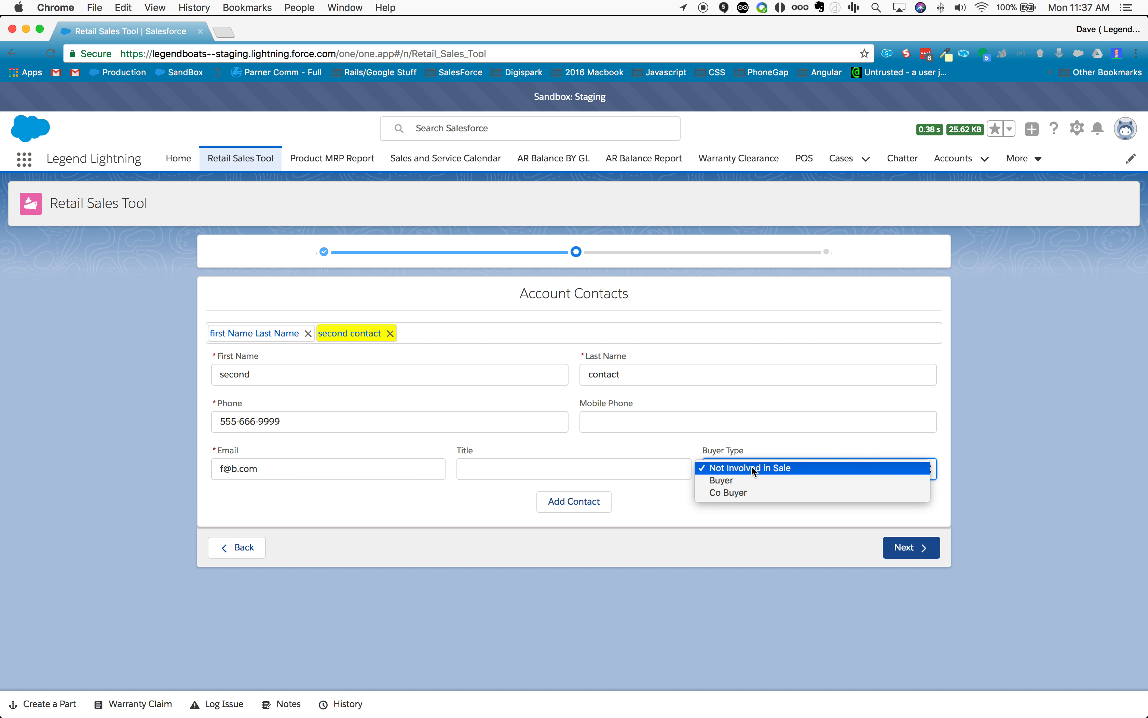
click(751, 487)
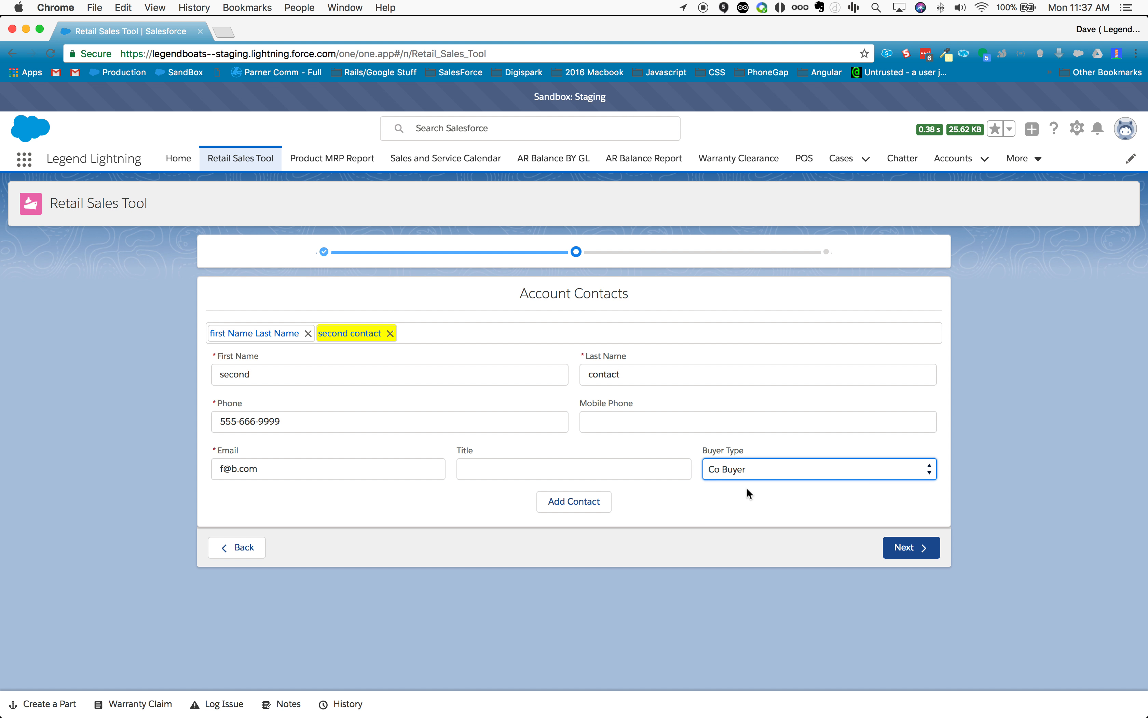
Step: Switch between the two contacts to compare their details and buyer types
click(263, 335)
click(341, 334)
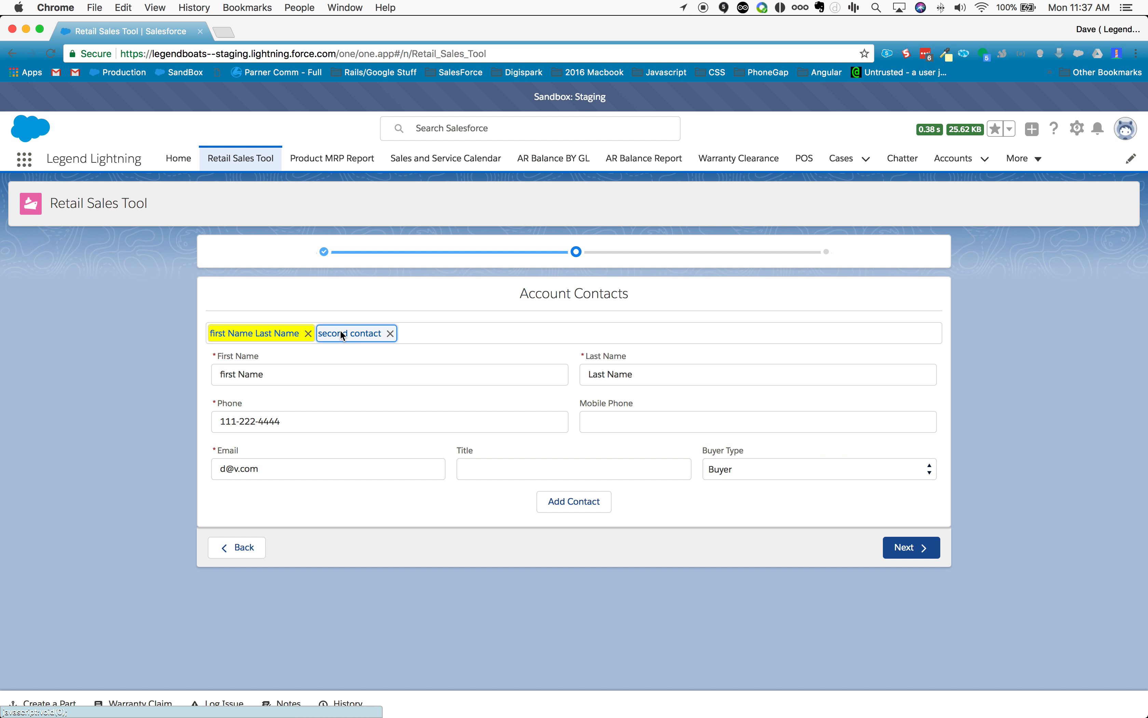
click(231, 337)
click(356, 336)
click(282, 336)
click(327, 338)
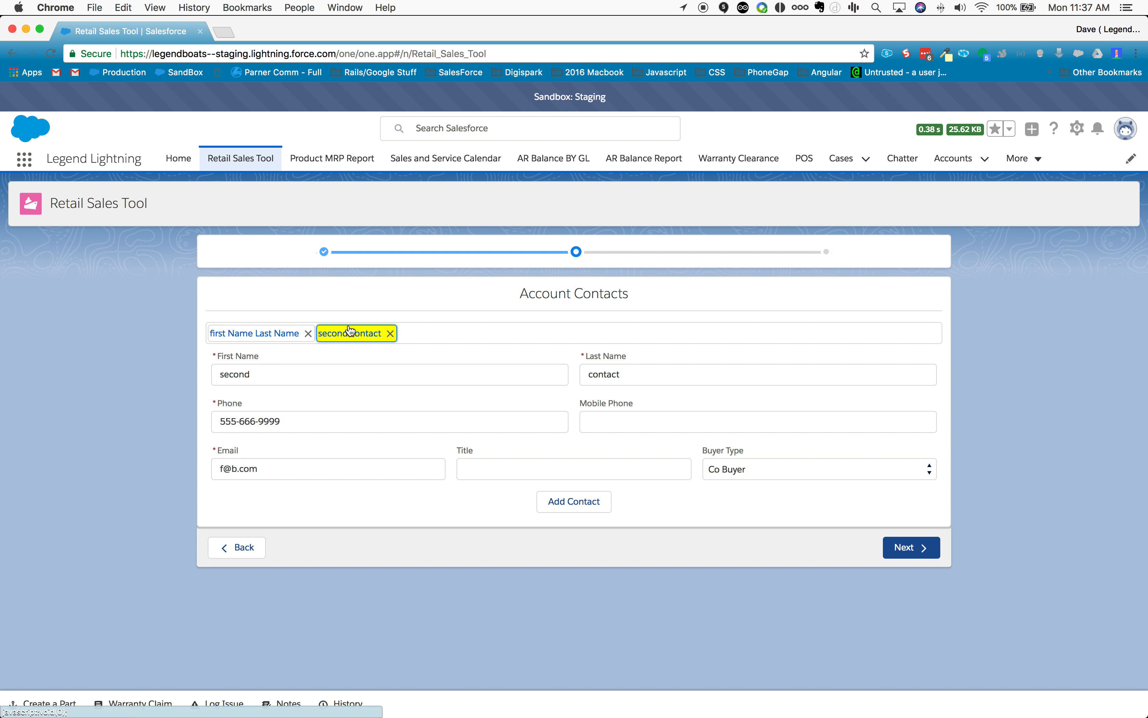
Step: Remove the second contact and continue to the Opportunity page with the first contact kept as Buyer
click(389, 333)
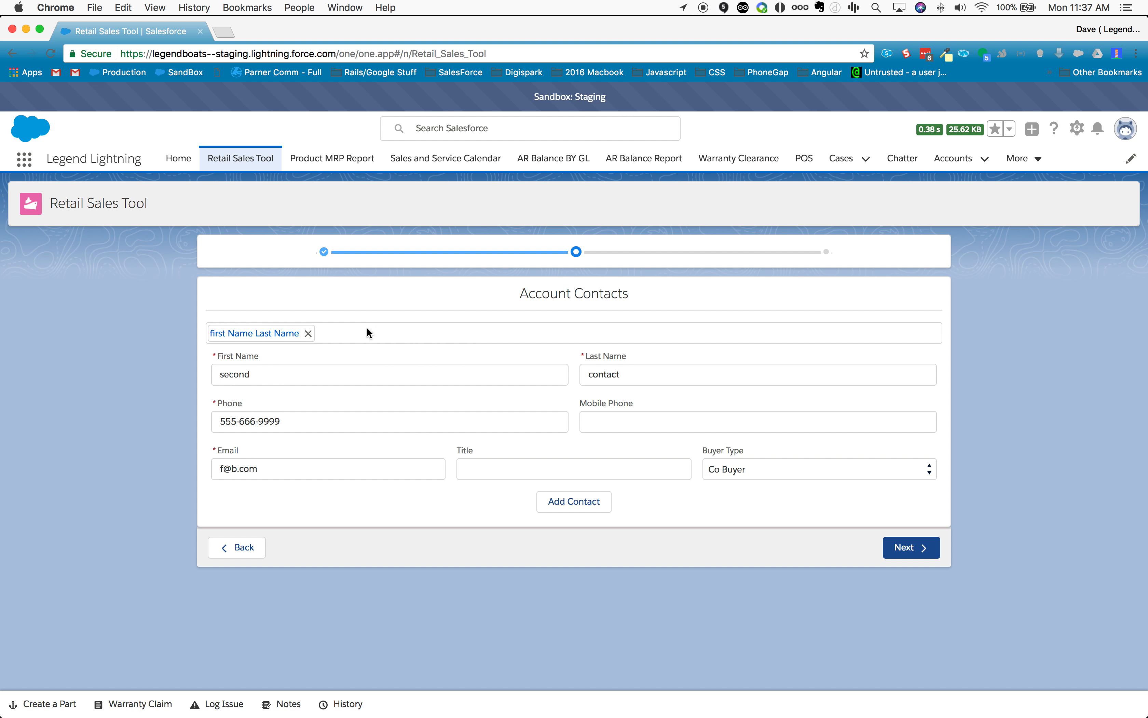
click(250, 338)
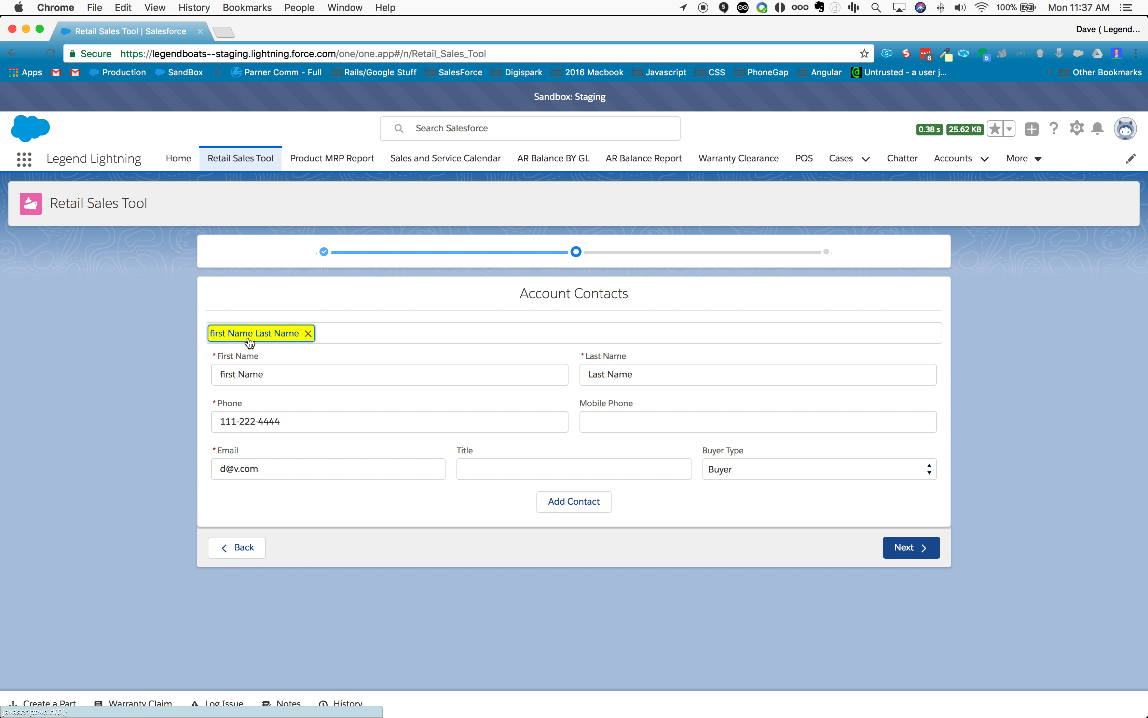
click(753, 469)
click(754, 470)
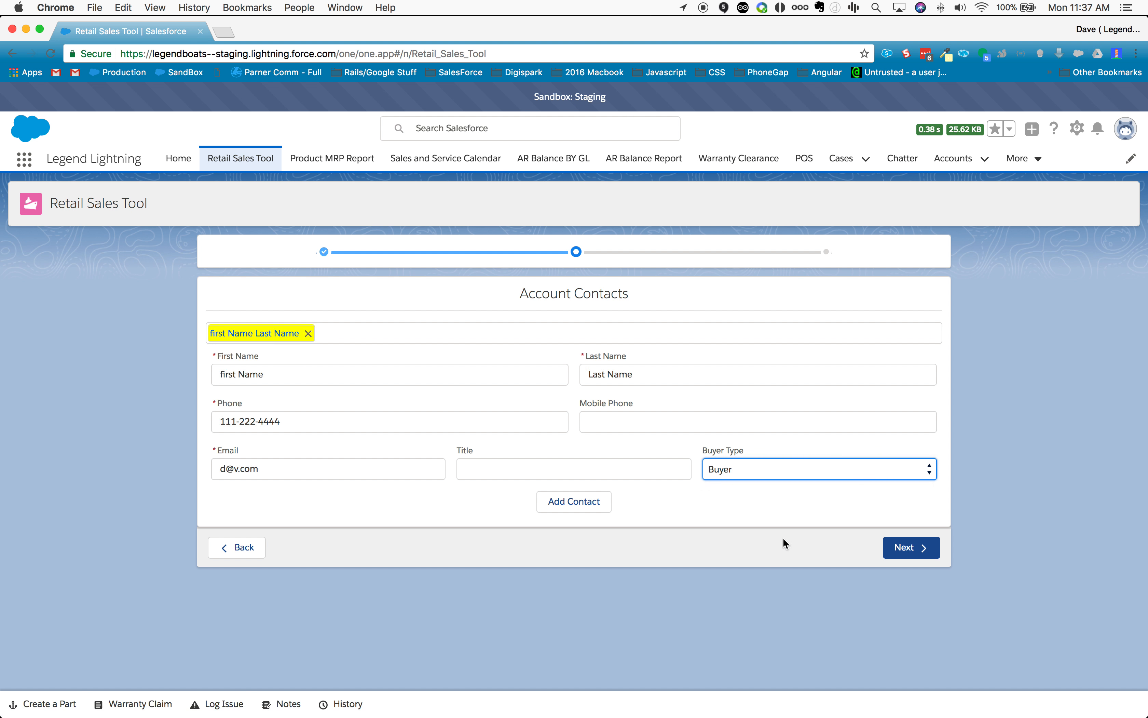
click(891, 548)
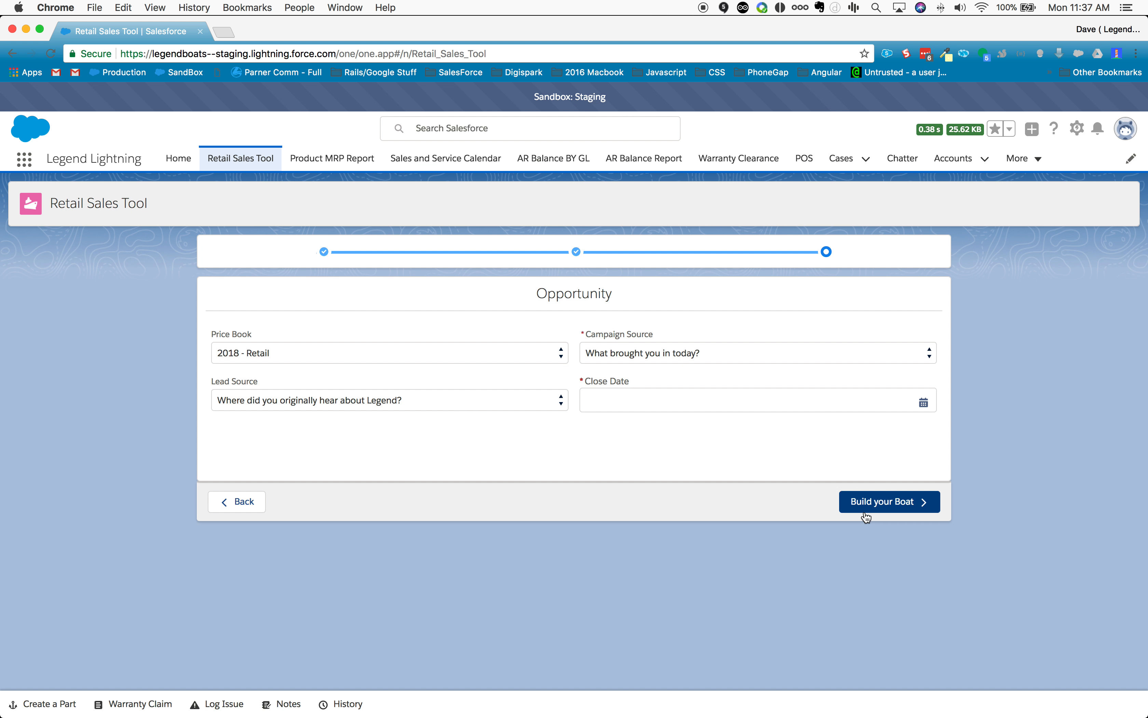
Step: Go back to the business account page and review the account's entered details and addresses
click(237, 501)
click(237, 547)
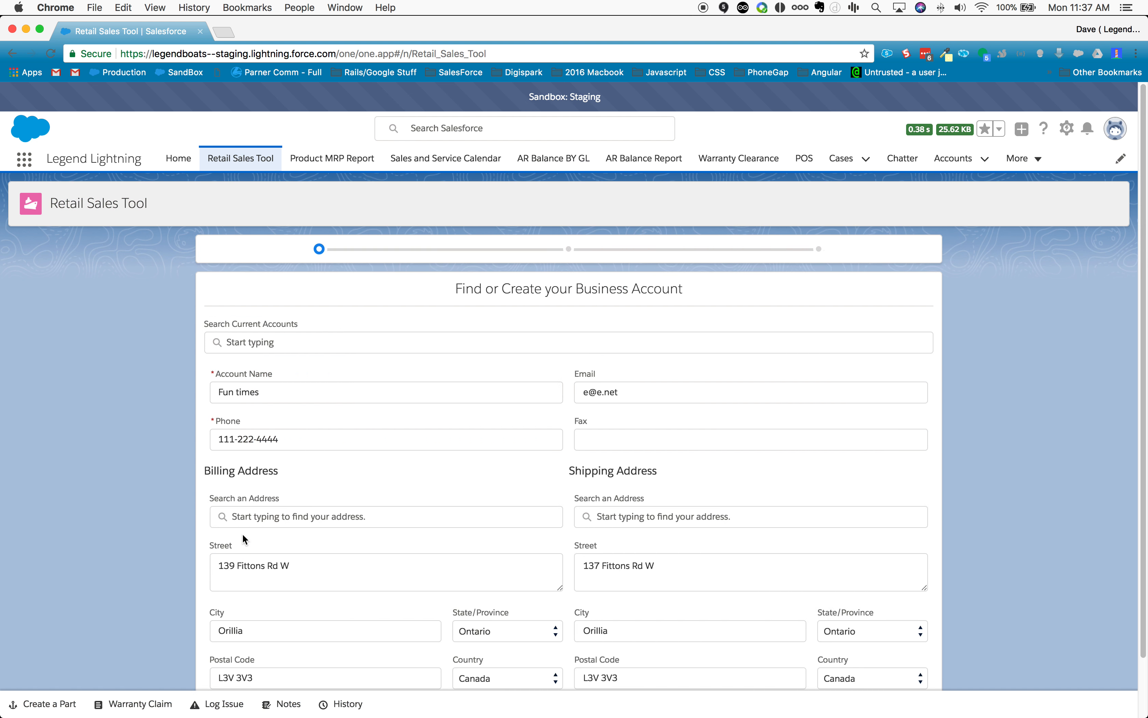
scroll(843, 349, up, 2)
scroll(266, 498, down, 2)
scroll(267, 498, up, 2)
Step: Restart the Retail Sales Tool for a business account and load Hahn Boating Conglomerate by searching for "hahn"
click(245, 159)
click(483, 306)
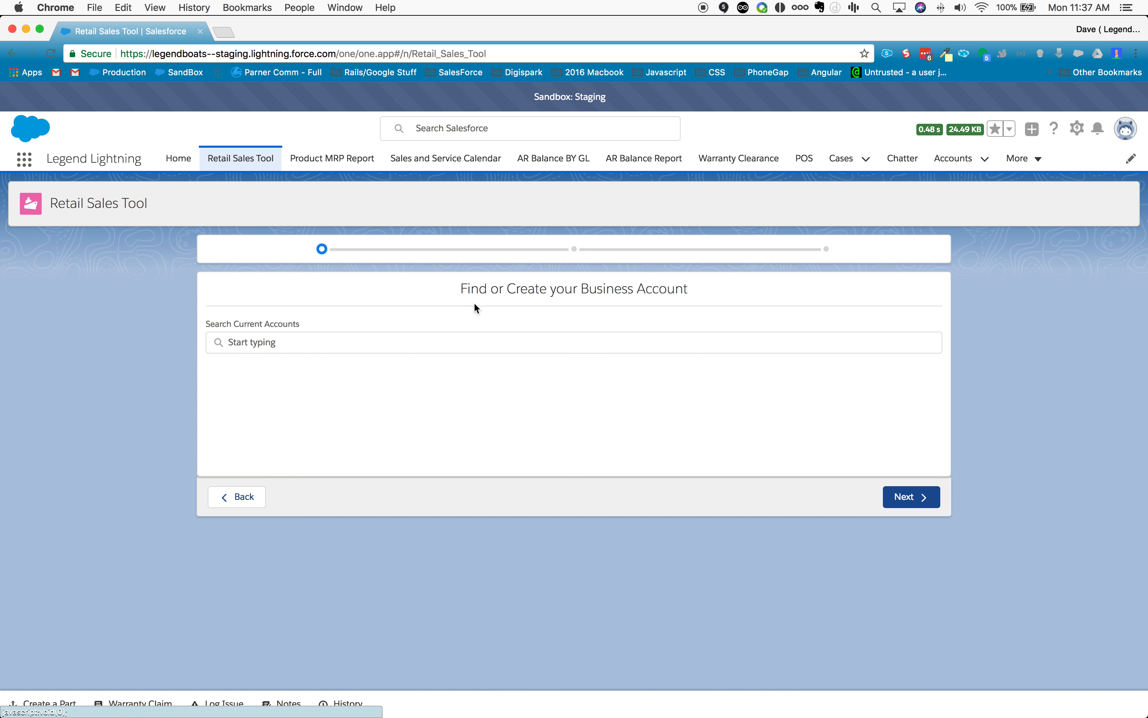
click(295, 349)
text(hahn)
click(266, 368)
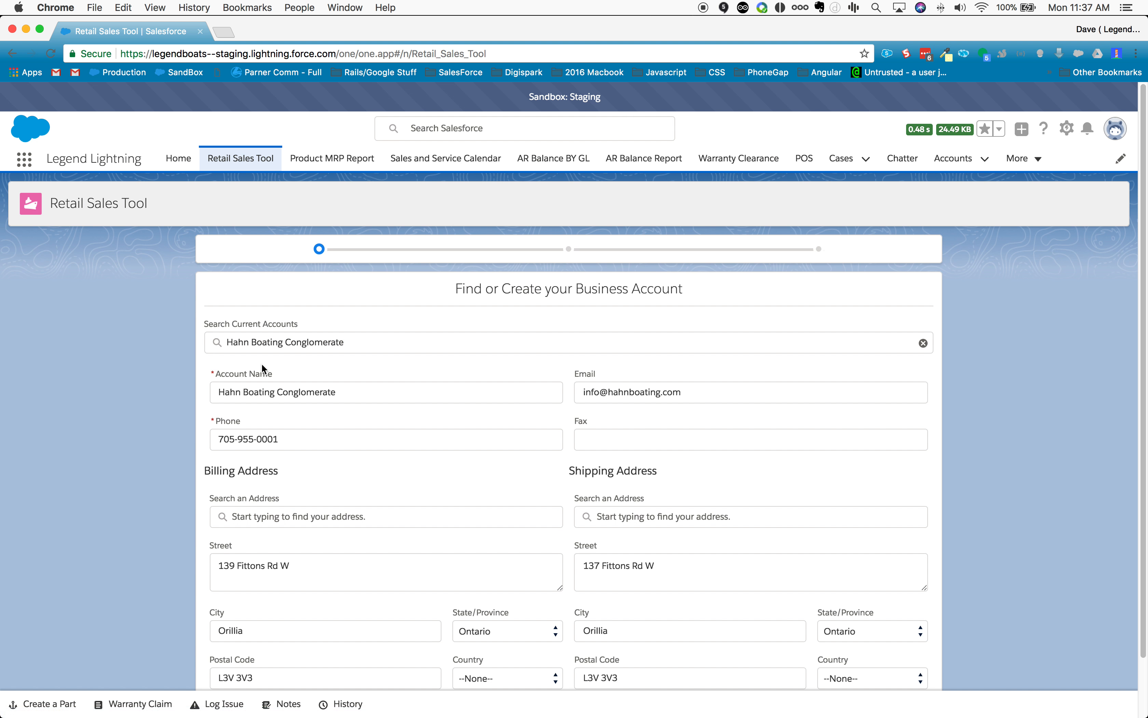
Step: Continue to the Account Contacts page and view the details of both existing contacts
scroll(425, 411, down, 2)
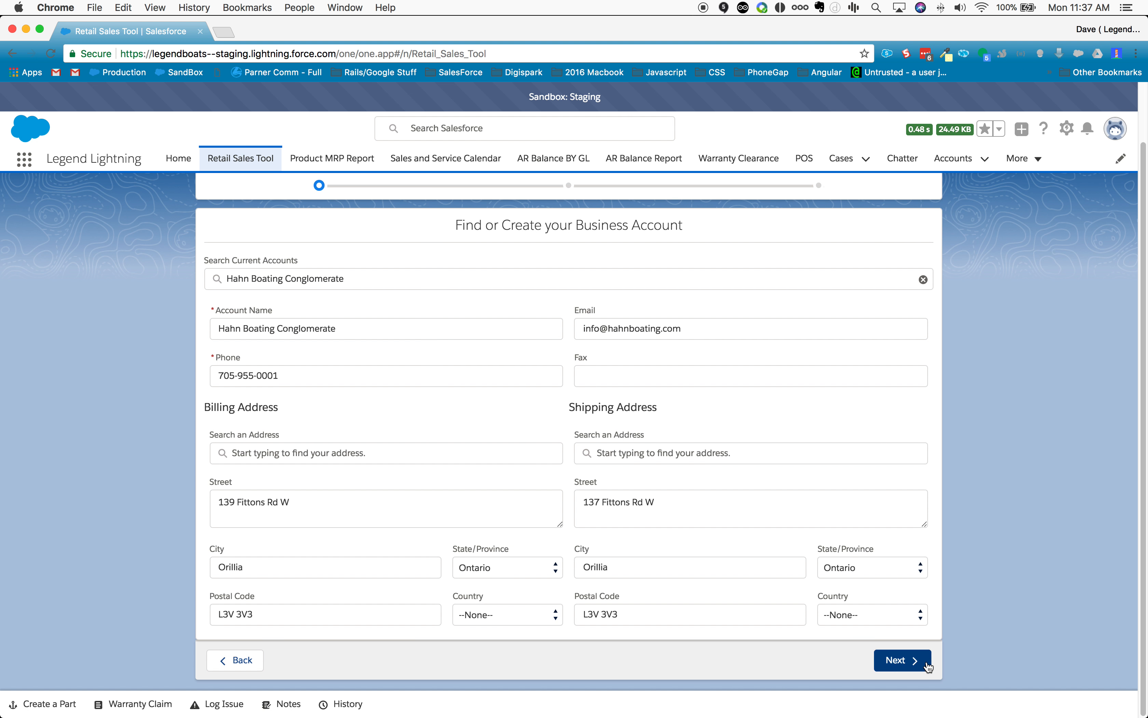
click(915, 661)
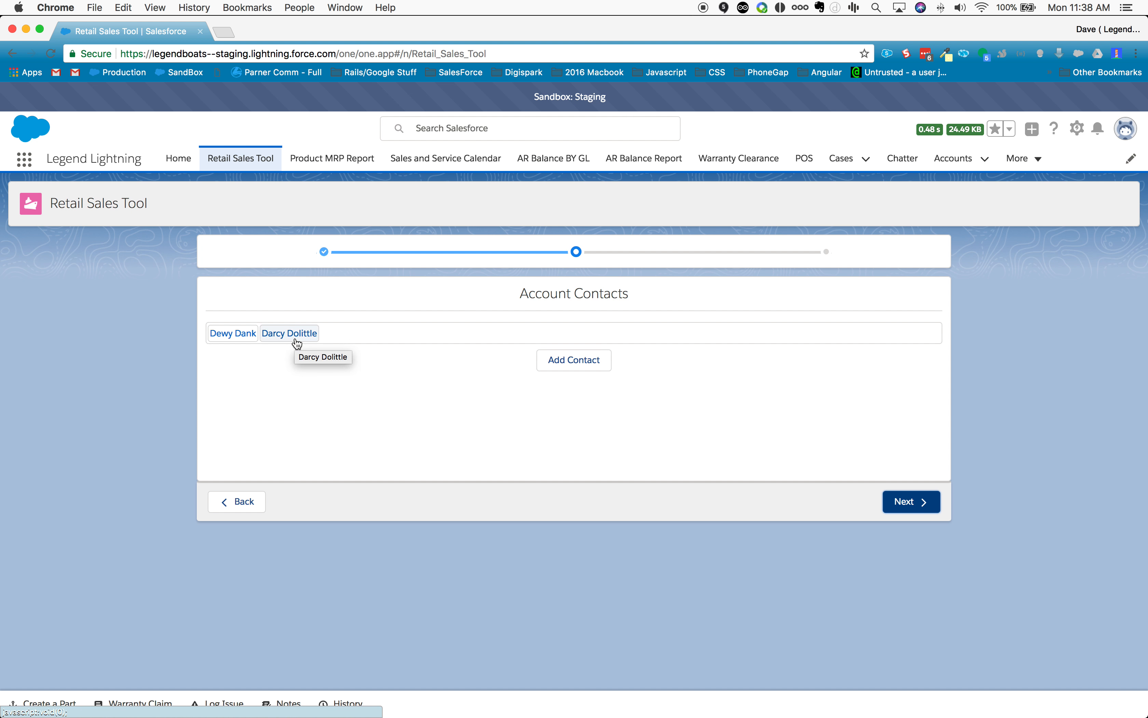
click(236, 334)
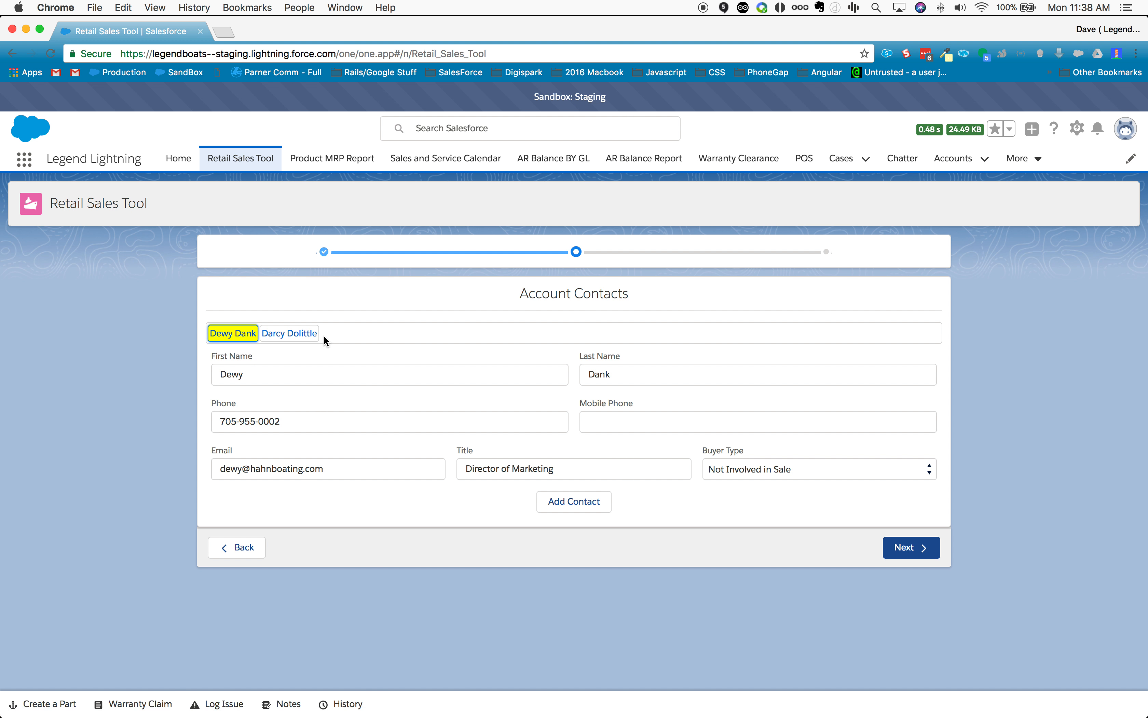
click(306, 338)
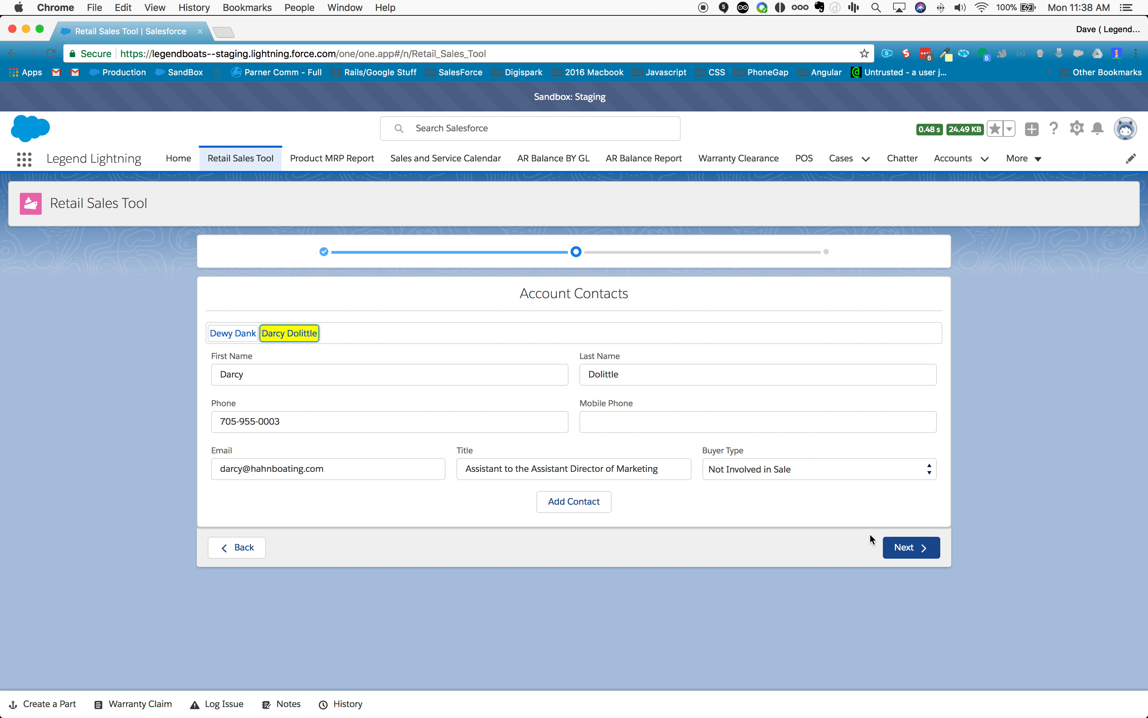
Step: Try to continue without a buyer selected, and open the buyer type options for the first existing contact
click(904, 548)
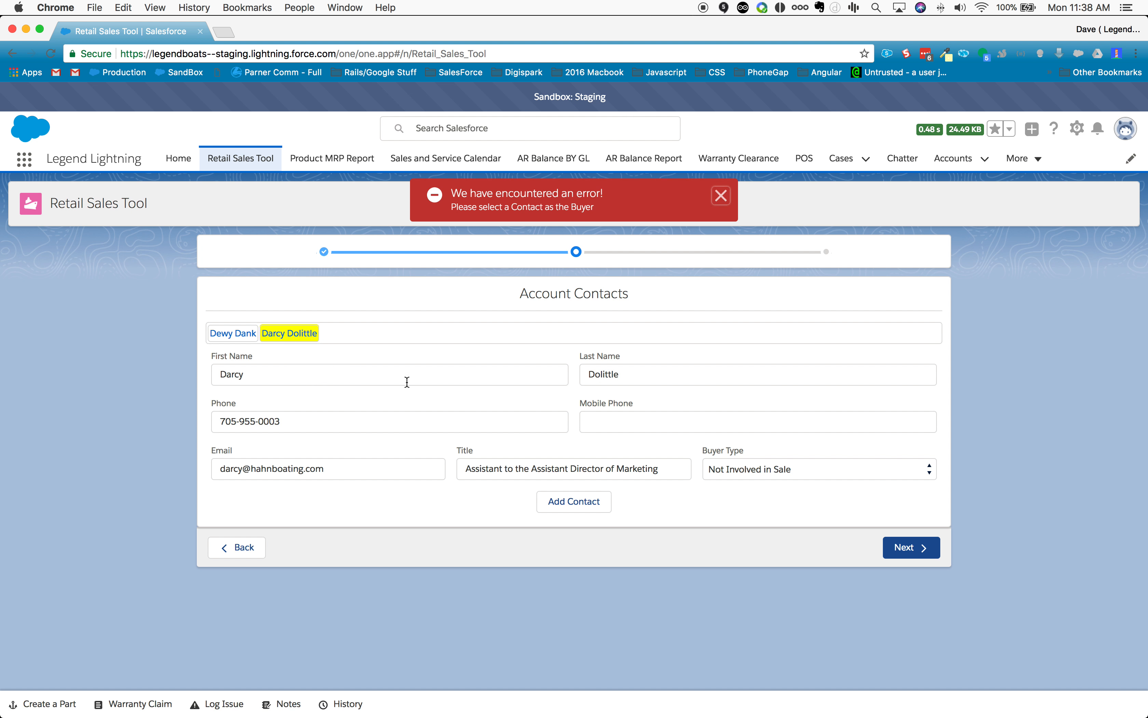
click(239, 333)
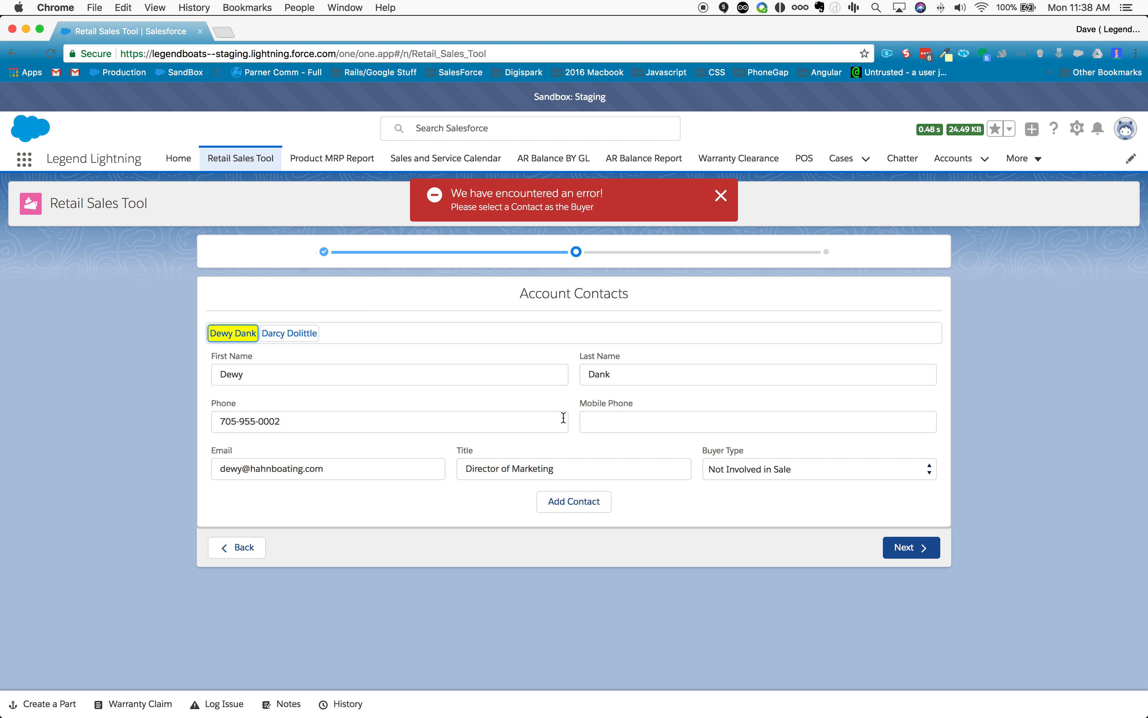
click(790, 468)
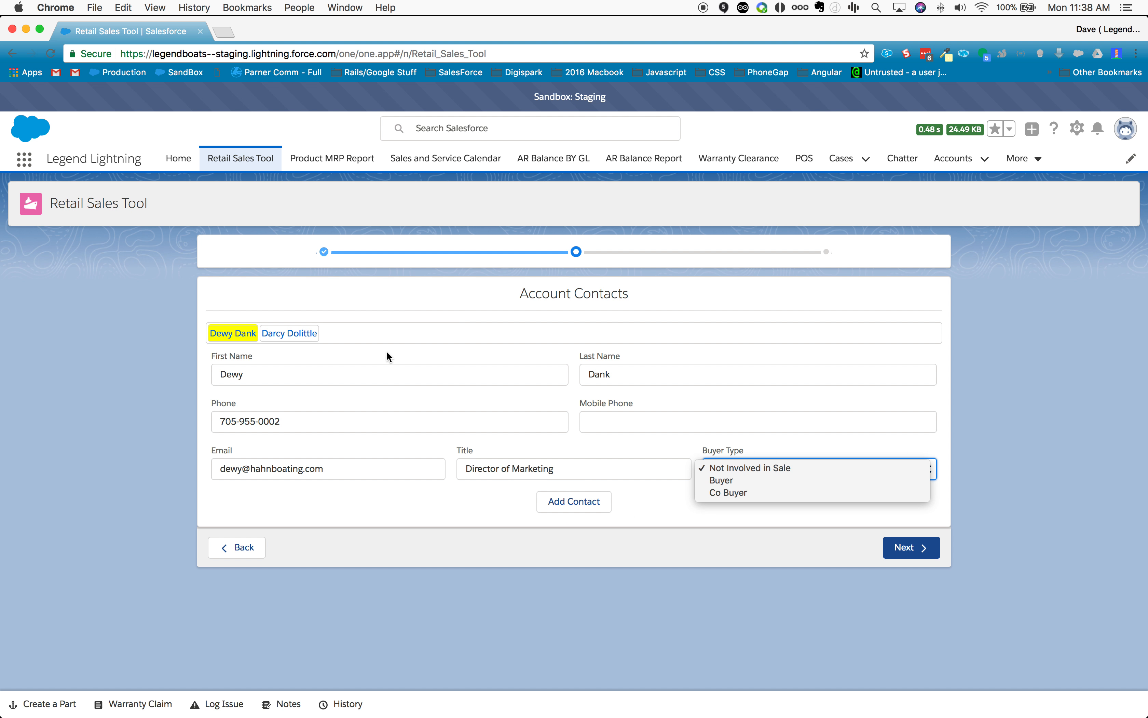
Step: Add a blank new contact, remove it again, and reselect the first existing contact
click(564, 499)
click(564, 500)
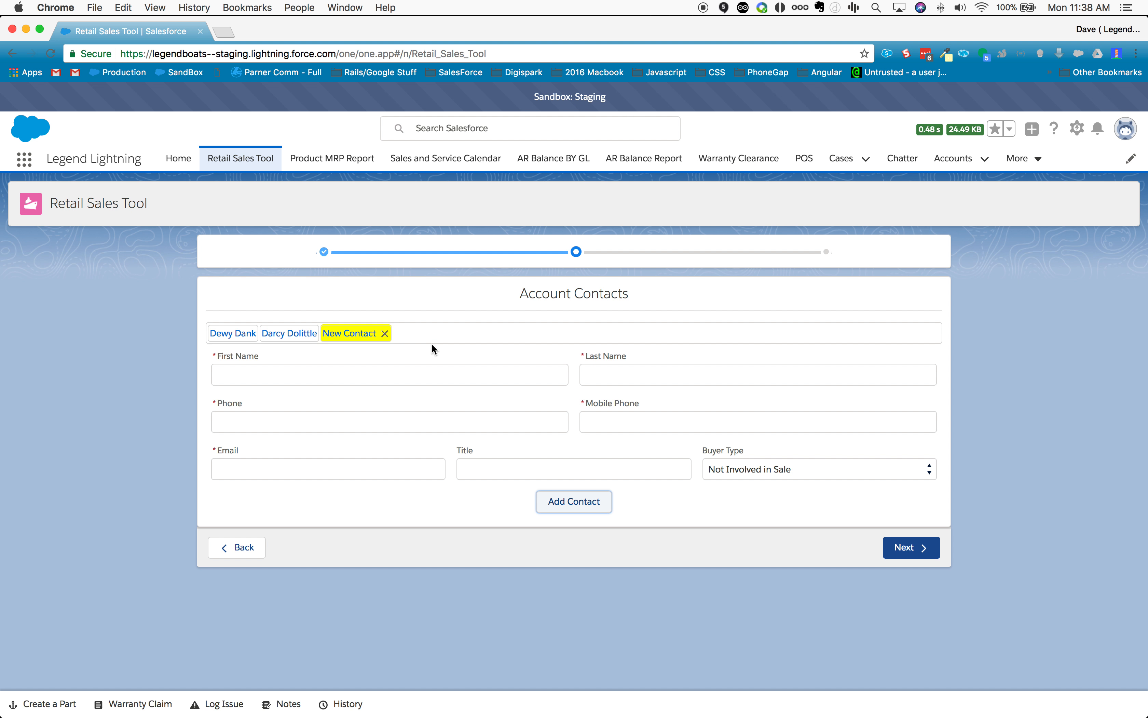
click(385, 333)
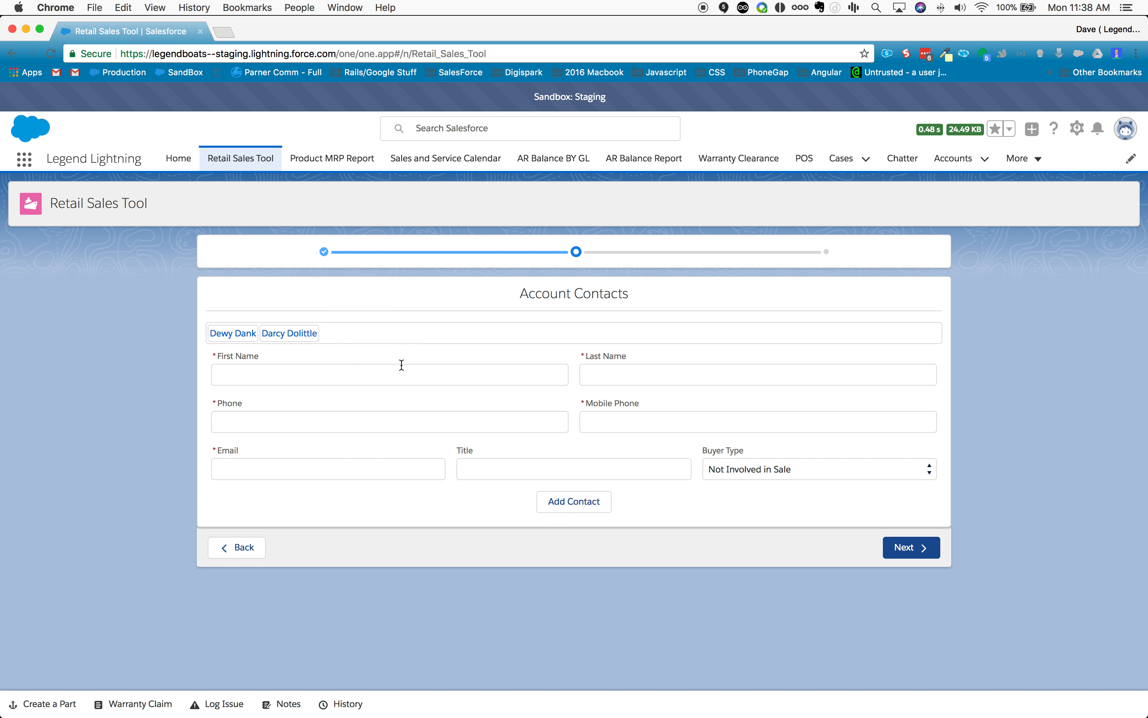
click(231, 334)
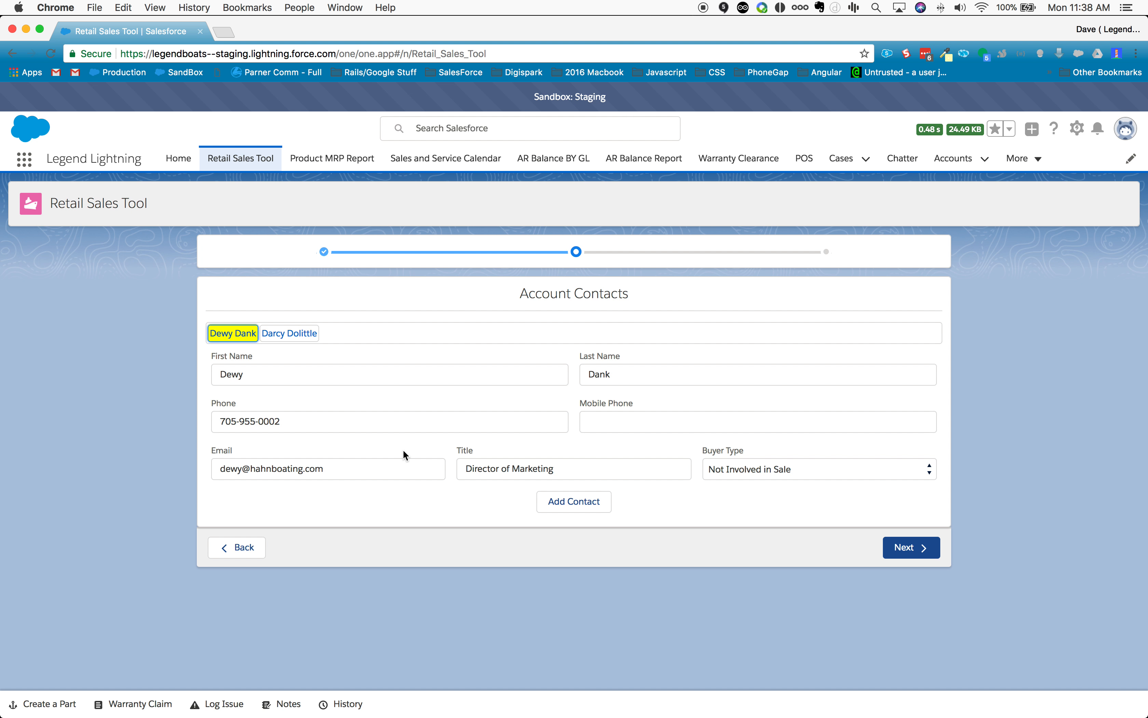
Step: Set the first existing contact's buyer type to Buyer and continue to the Opportunity page
click(804, 467)
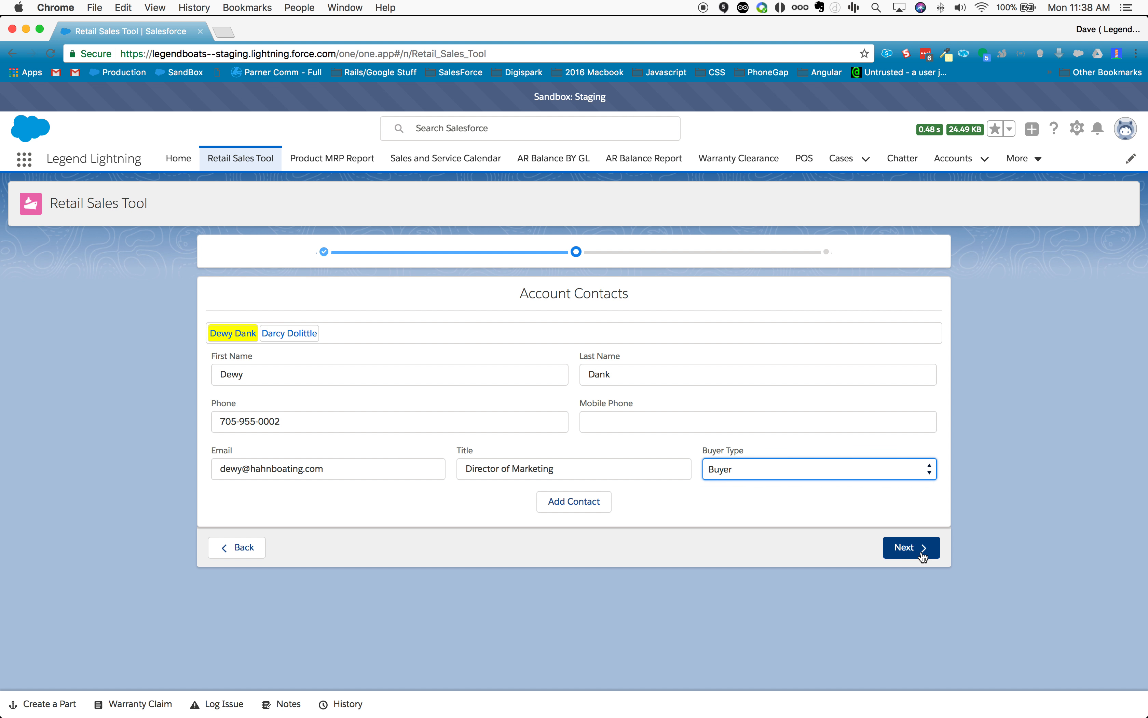
click(918, 550)
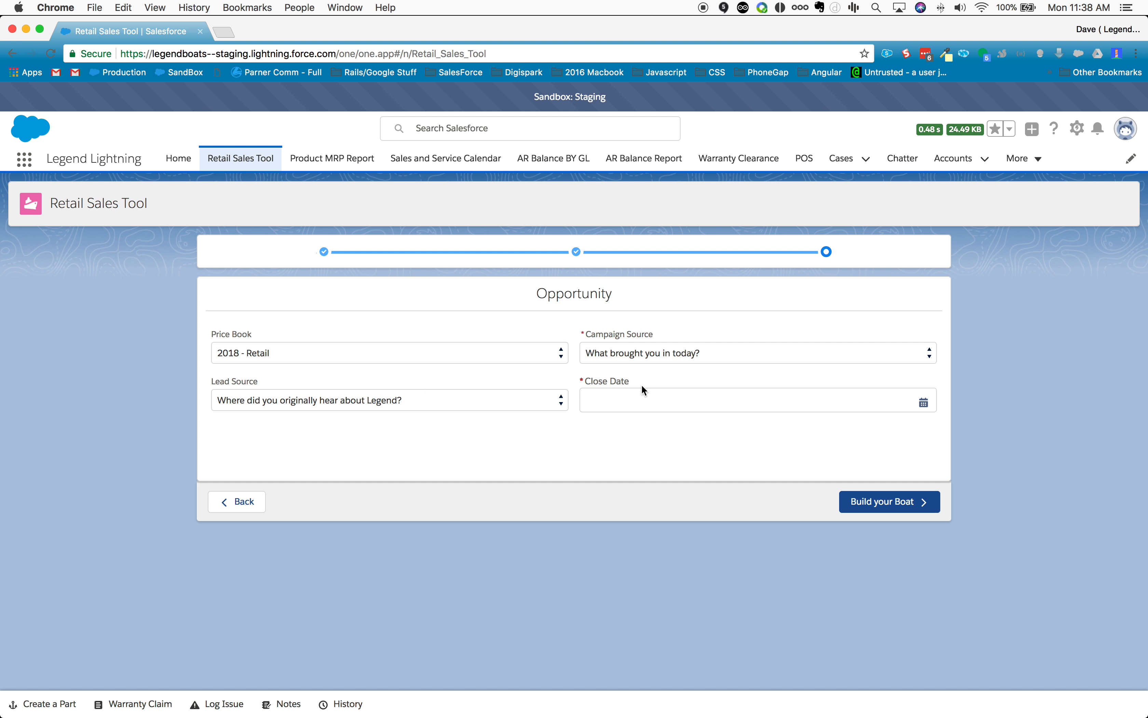
Step: Set the campaign source to Employee Referral and the close date to April 30, 2018, and proceed to building the boat
click(663, 356)
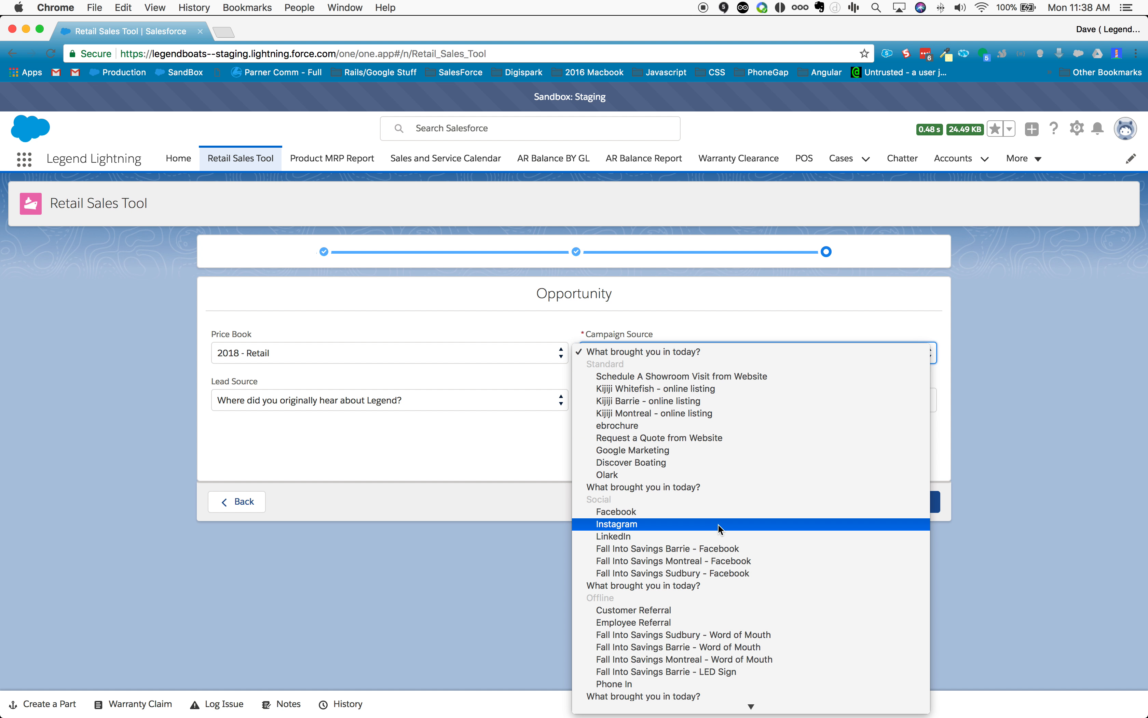
click(720, 617)
click(674, 401)
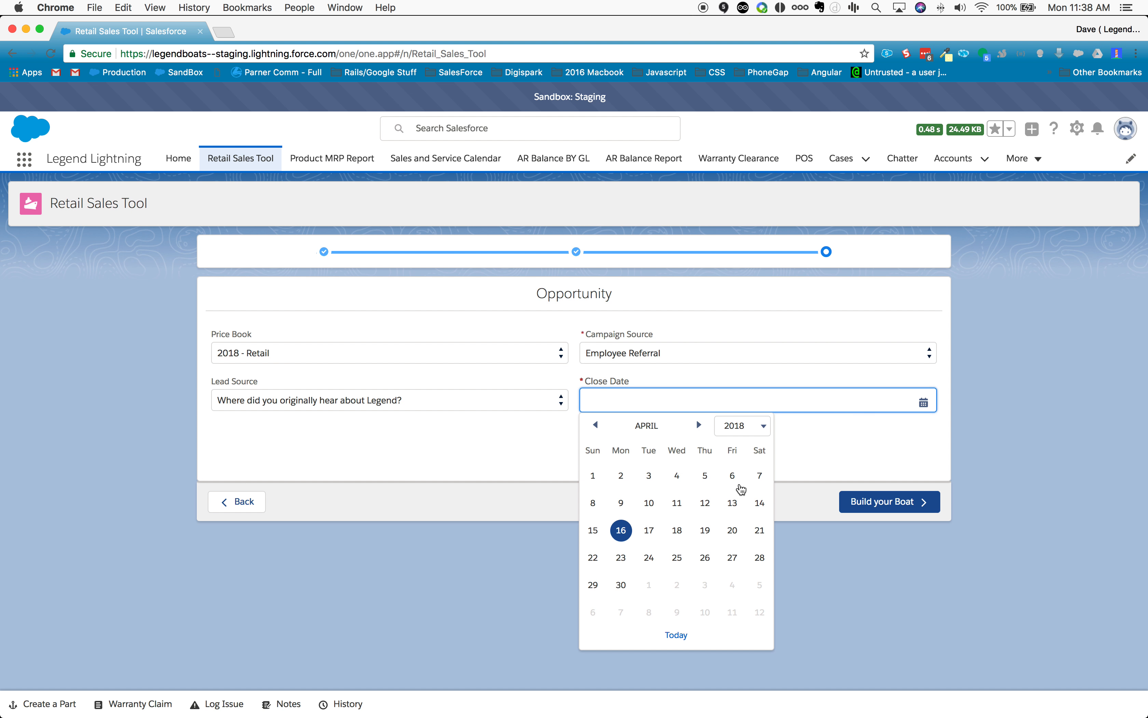
click(621, 585)
click(905, 502)
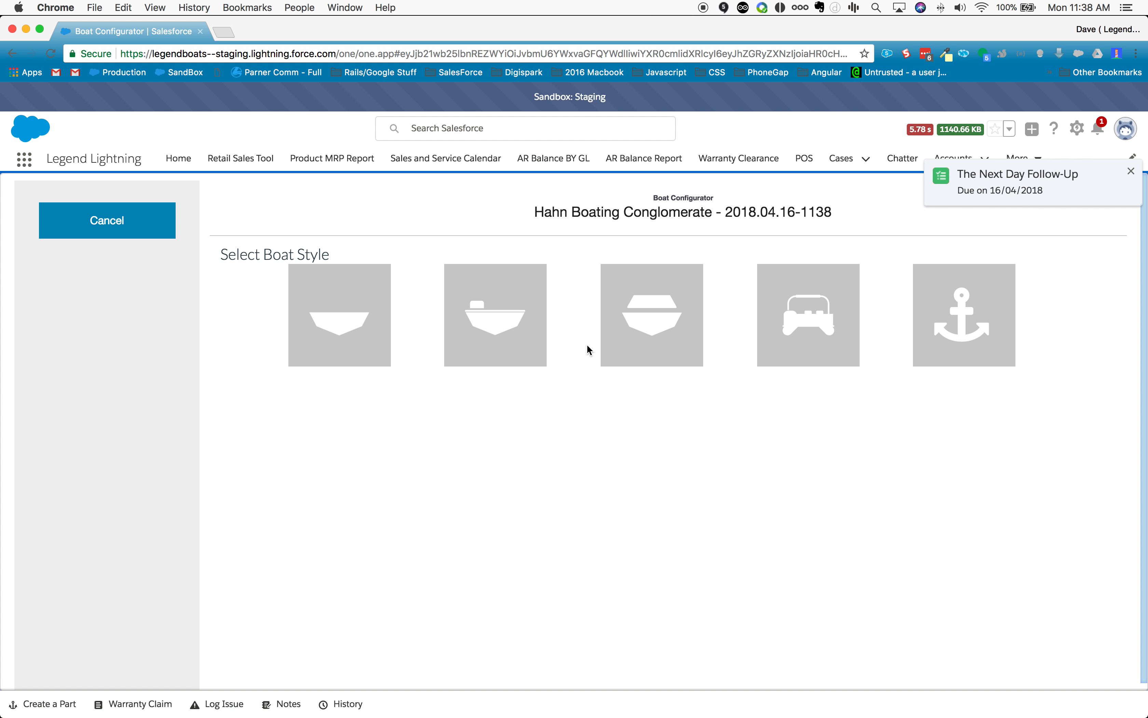
Step: Configure a side console boat with the 16 ProSport SC model and save it to the opportunity
click(515, 326)
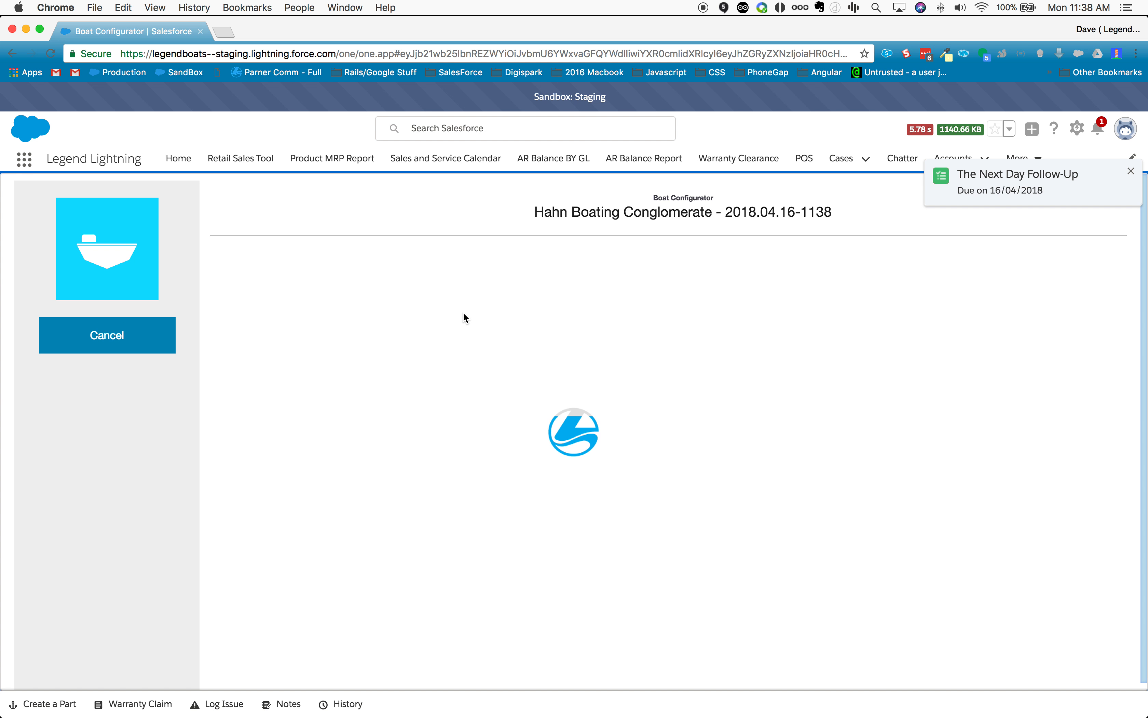
click(277, 294)
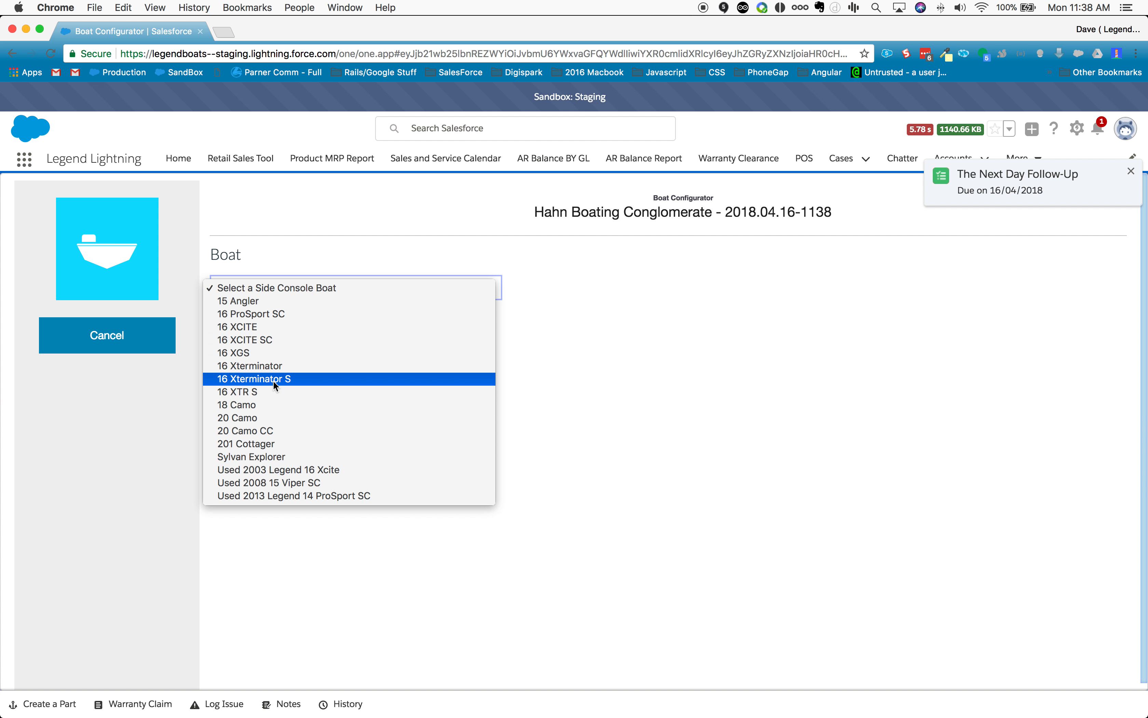
click(260, 314)
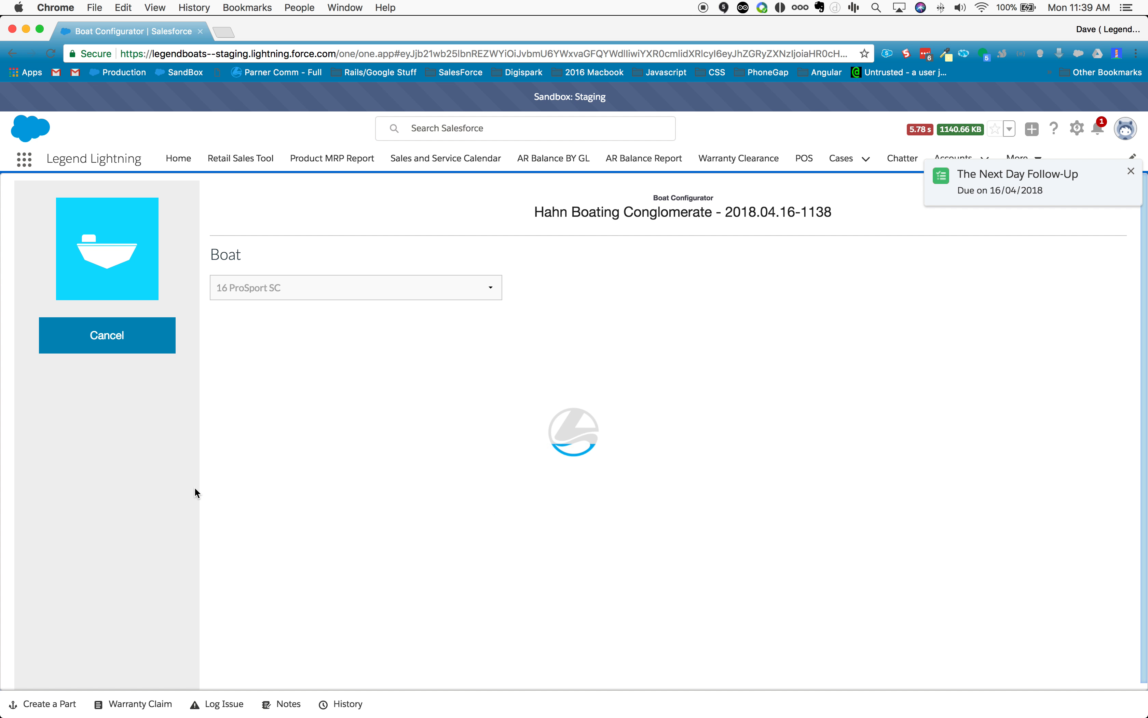
scroll(146, 532, down, 10)
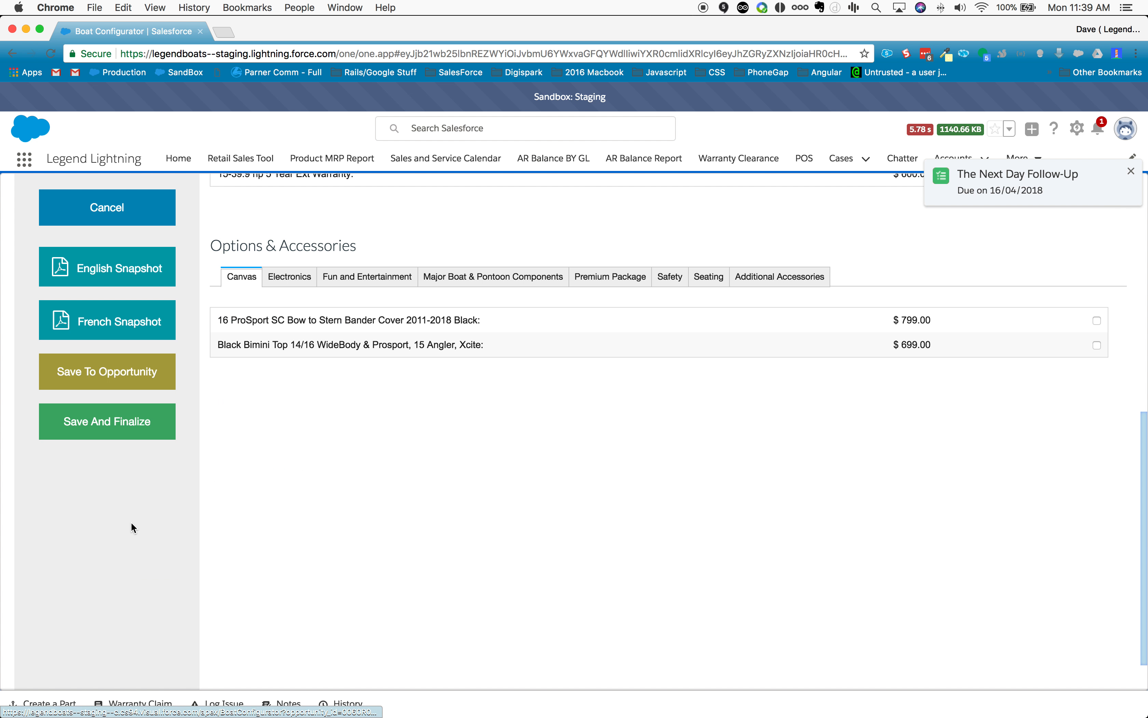
click(144, 373)
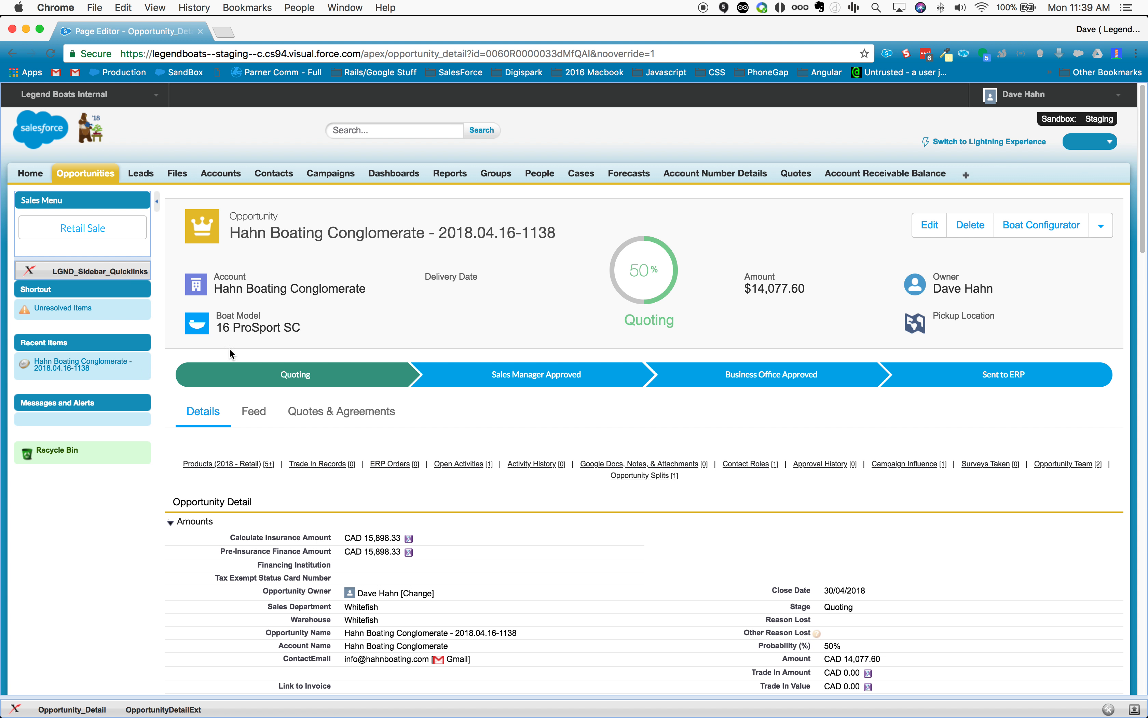
Step: Switch to Lightning Experience and open the quotes and sales agreements of the new Hahn Boating Conglomerate opportunity
click(1001, 142)
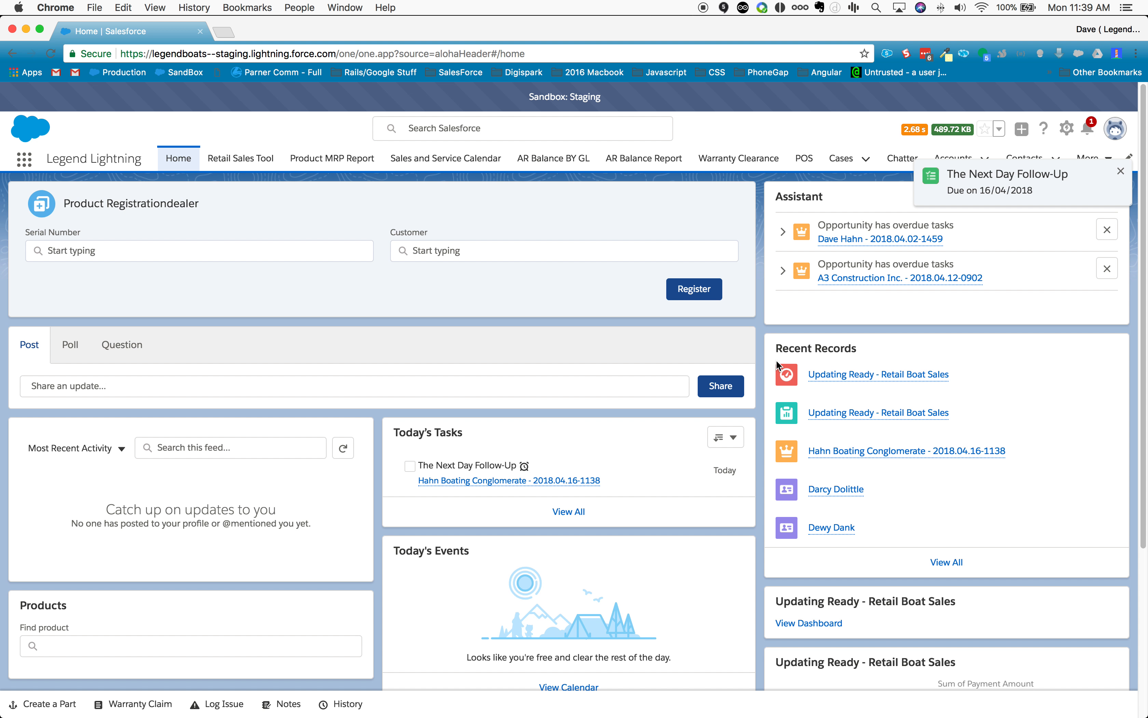
click(867, 451)
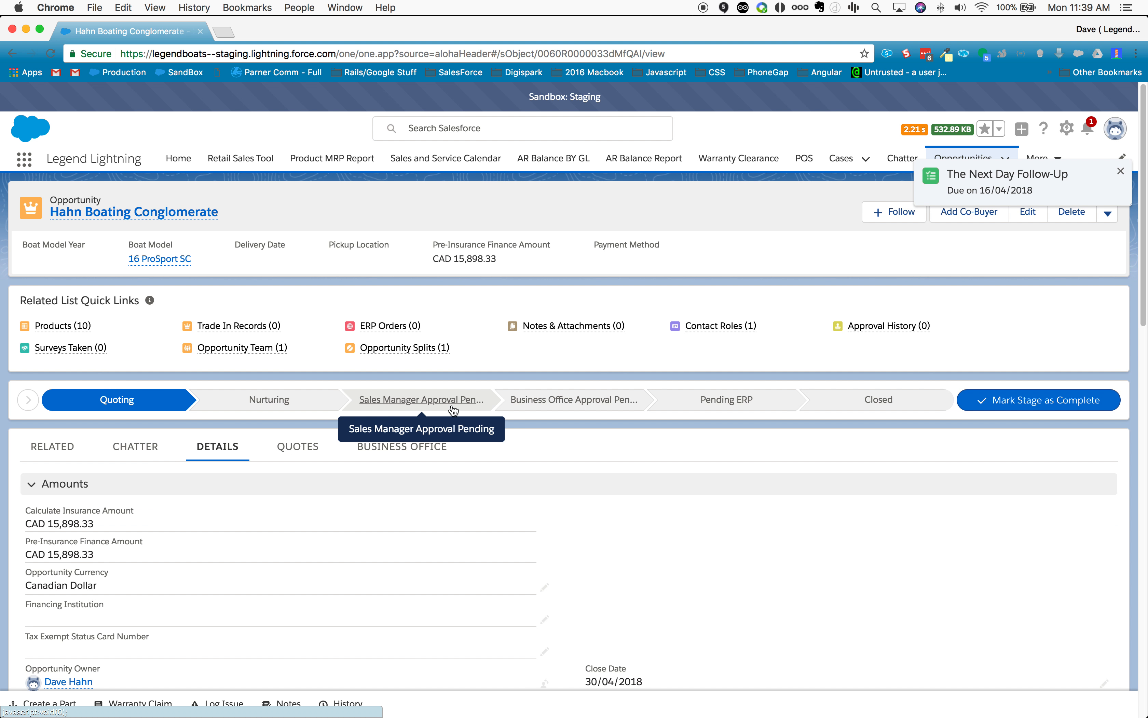
click(298, 448)
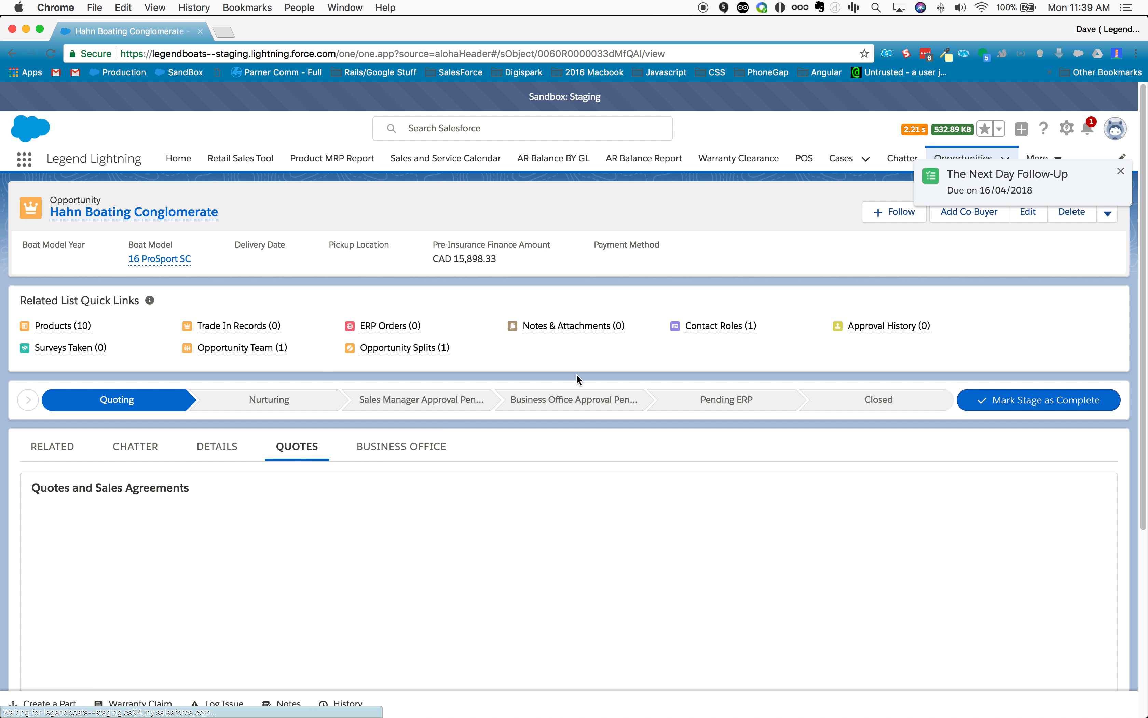
scroll(673, 339, down, 5)
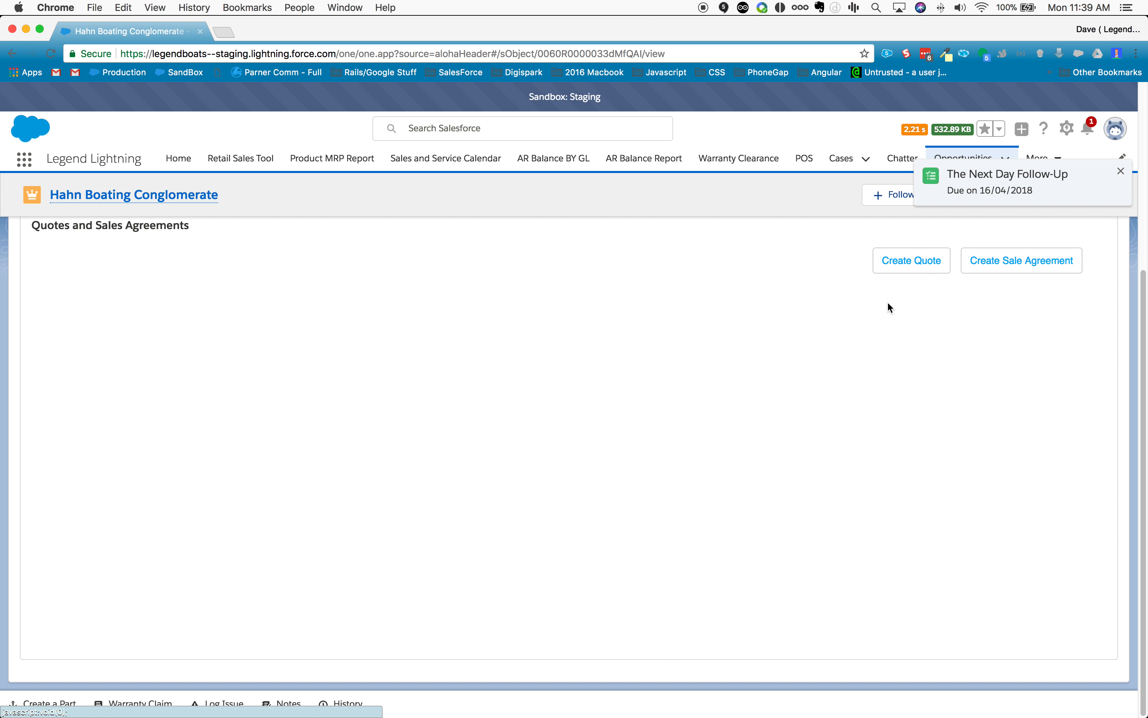
Step: Preview a quote valid until April 23, 2018, and return to the opportunity without saving it
click(908, 264)
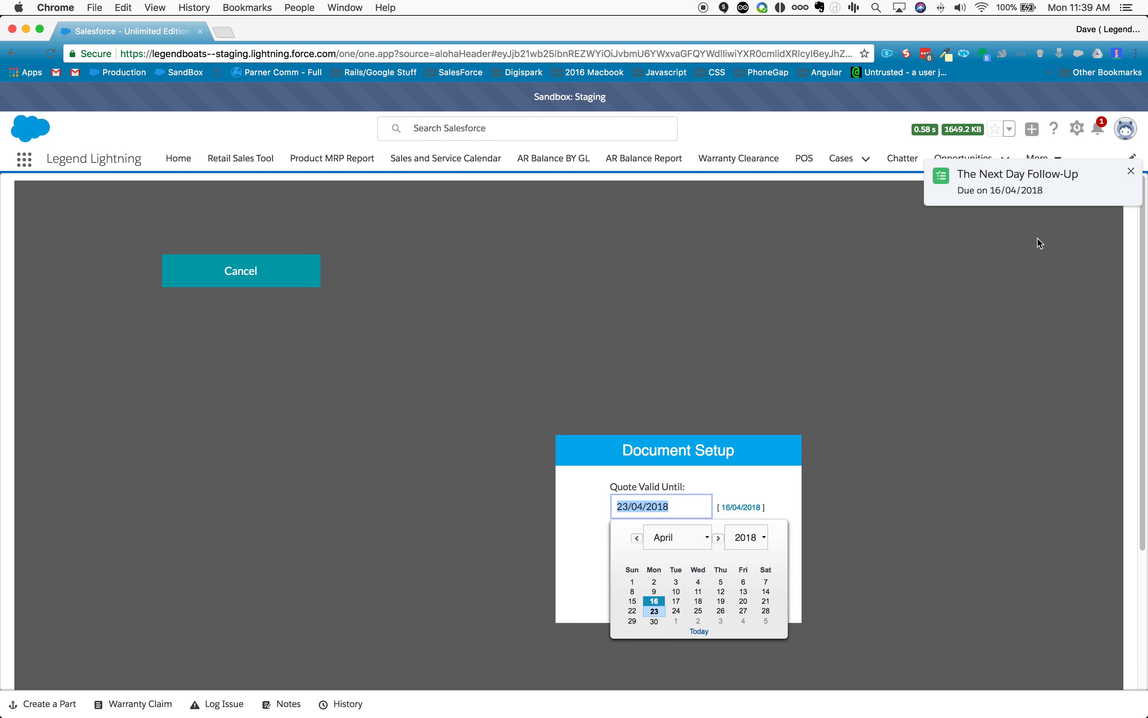
click(656, 621)
click(674, 593)
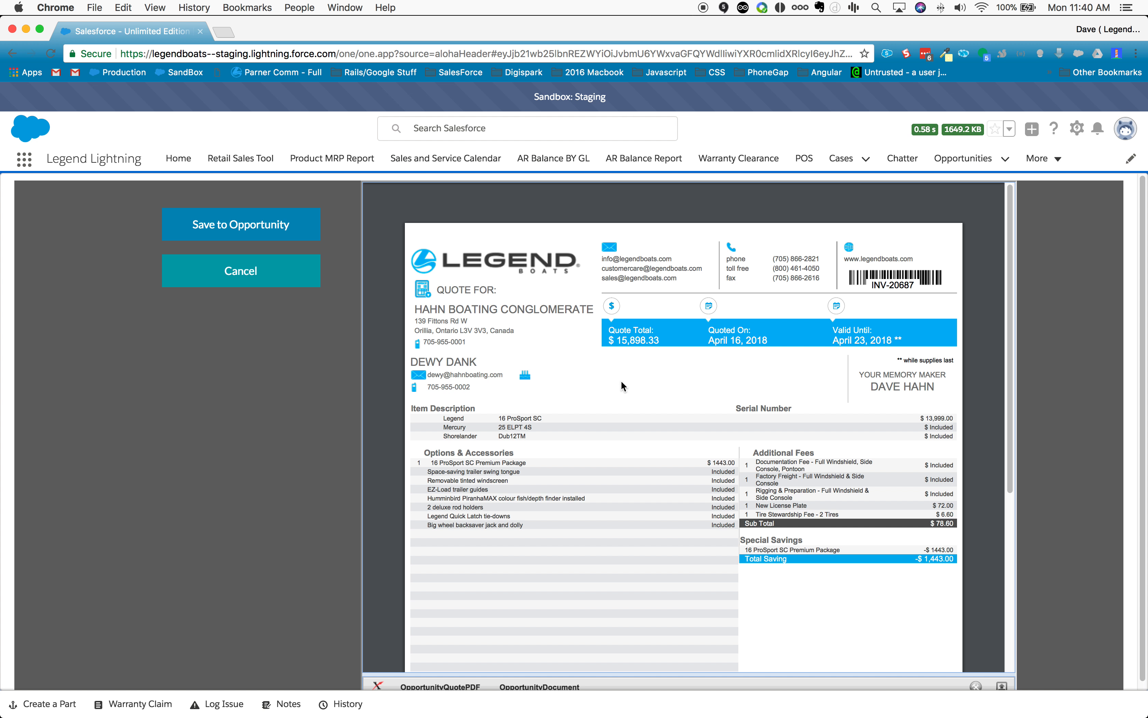
scroll(616, 387, down, 6)
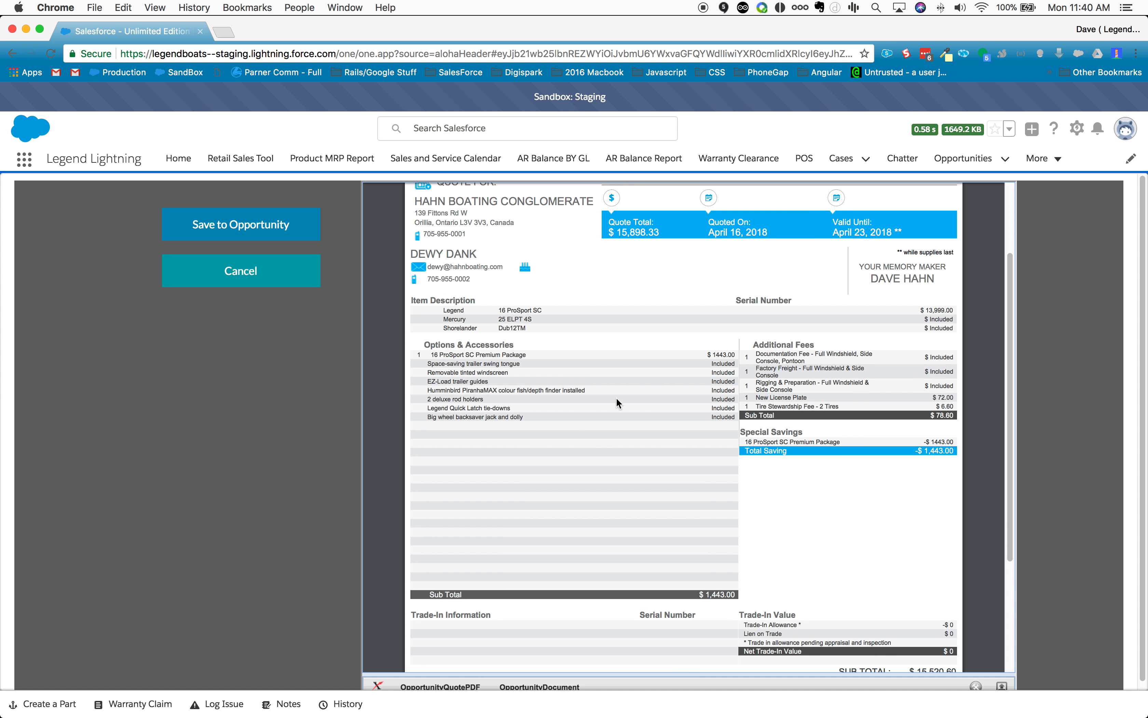
scroll(609, 399, up, 6)
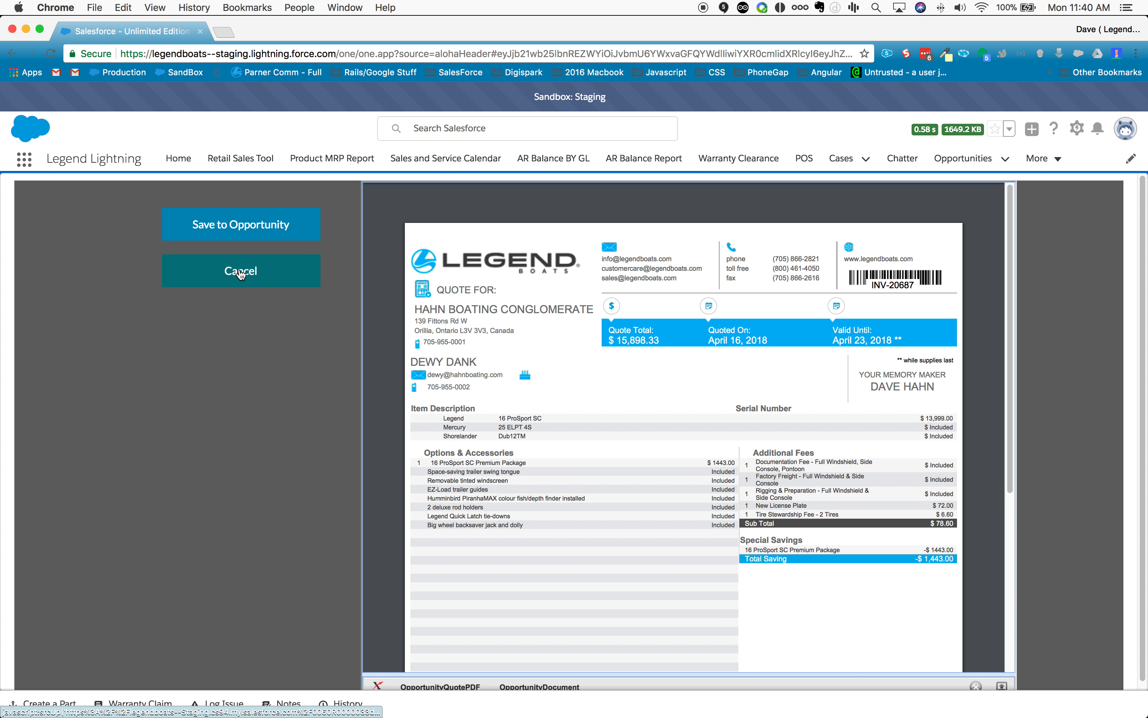
click(241, 275)
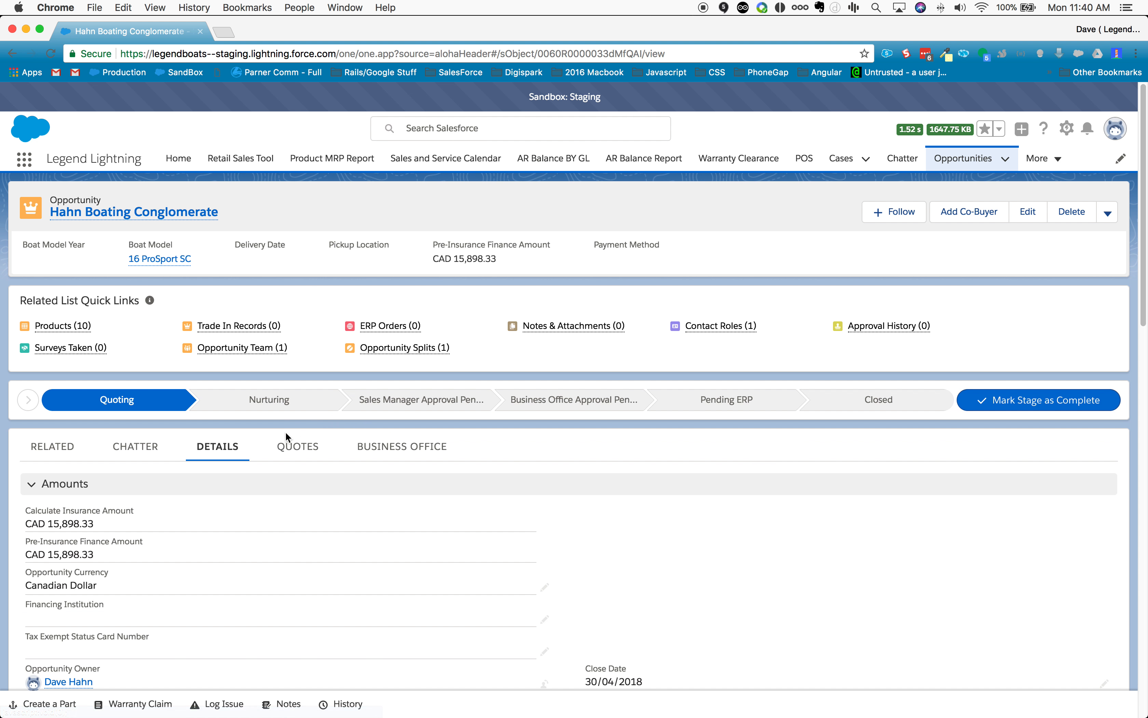
Step: Generate an English sale agreement for the Hahn Boating Conglomerate opportunity
click(298, 453)
scroll(755, 522, down, 4)
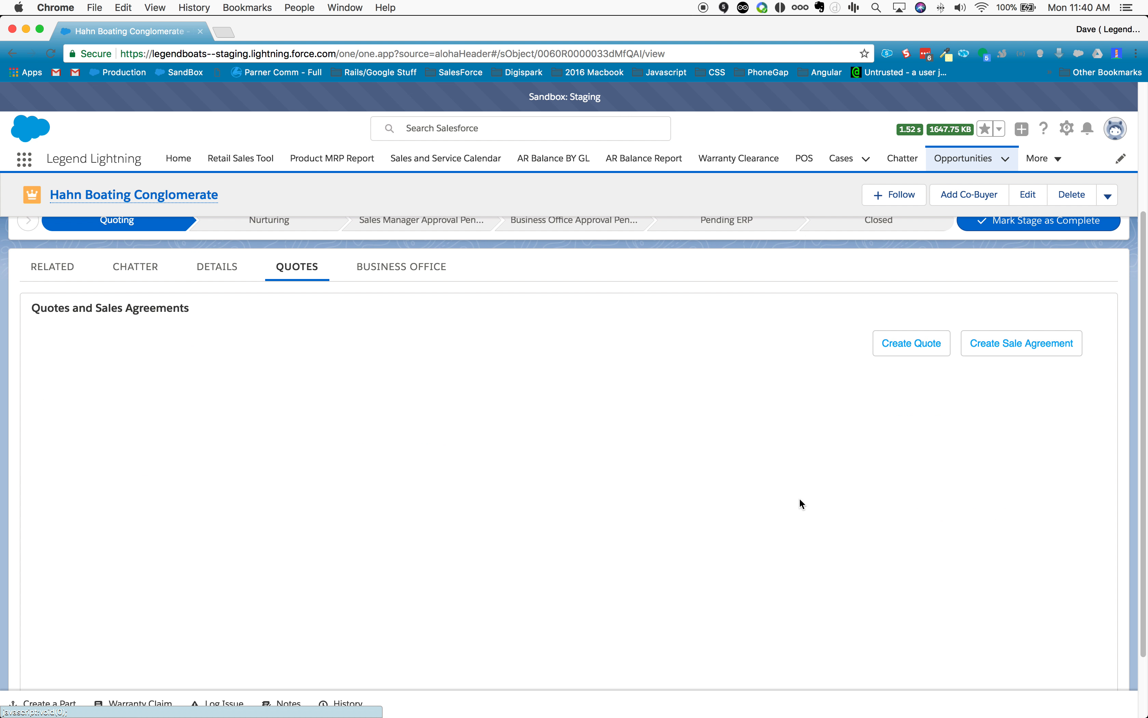
click(1049, 356)
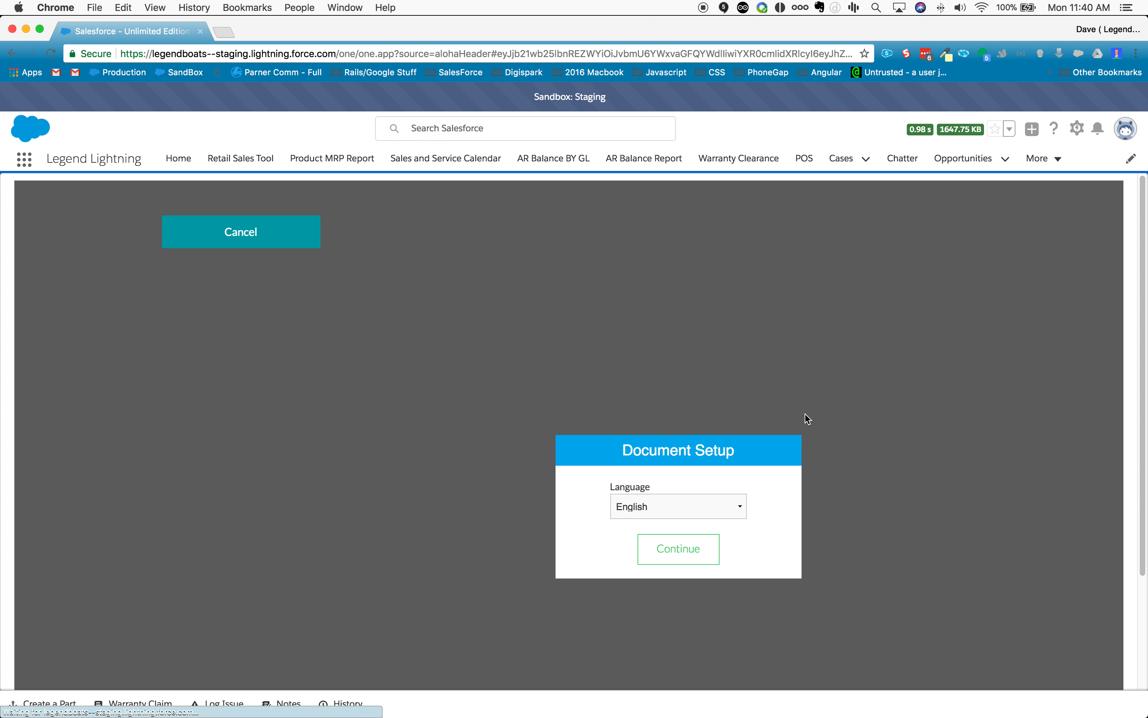
click(655, 558)
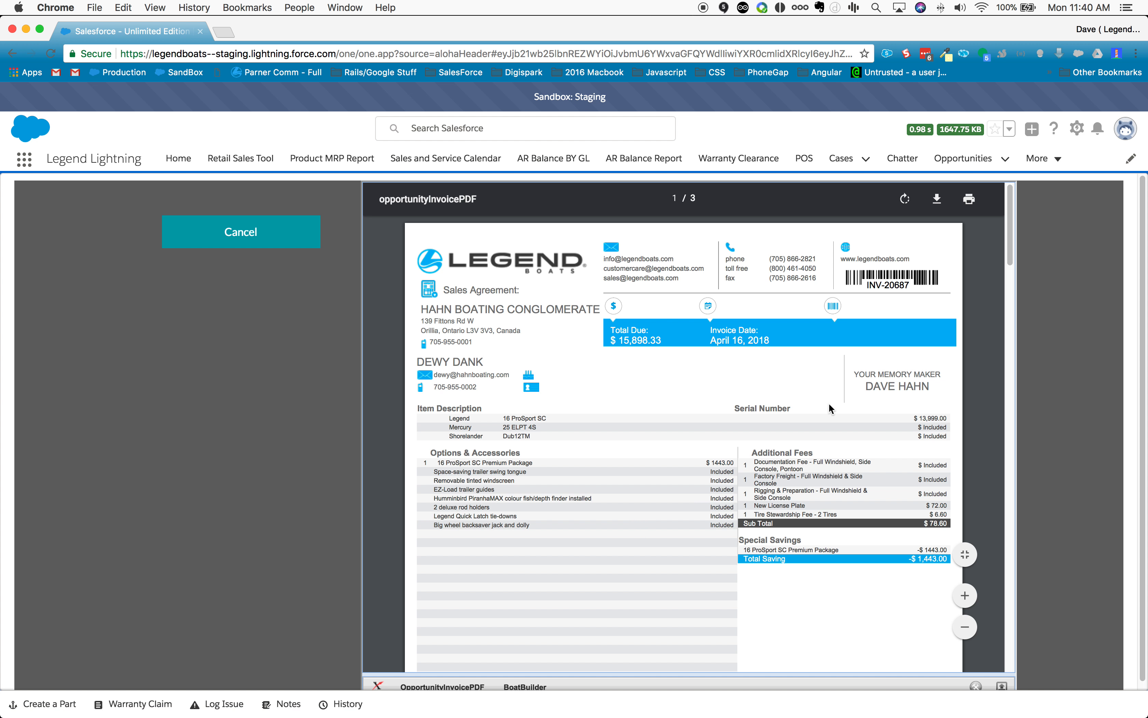
Step: Examine the sale agreement's customer acknowledgements, signature lines and Third Party Authorization Letter
scroll(717, 489, down, 7)
scroll(716, 489, down, 12)
scroll(706, 470, down, 10)
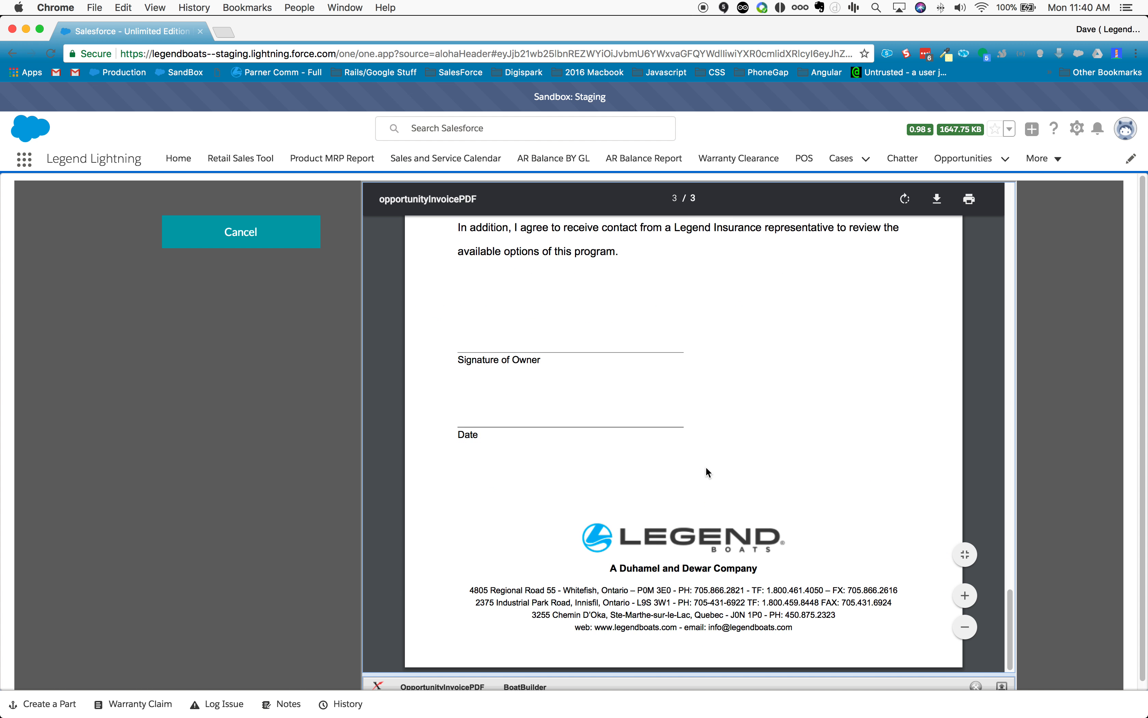
scroll(706, 470, up, 2)
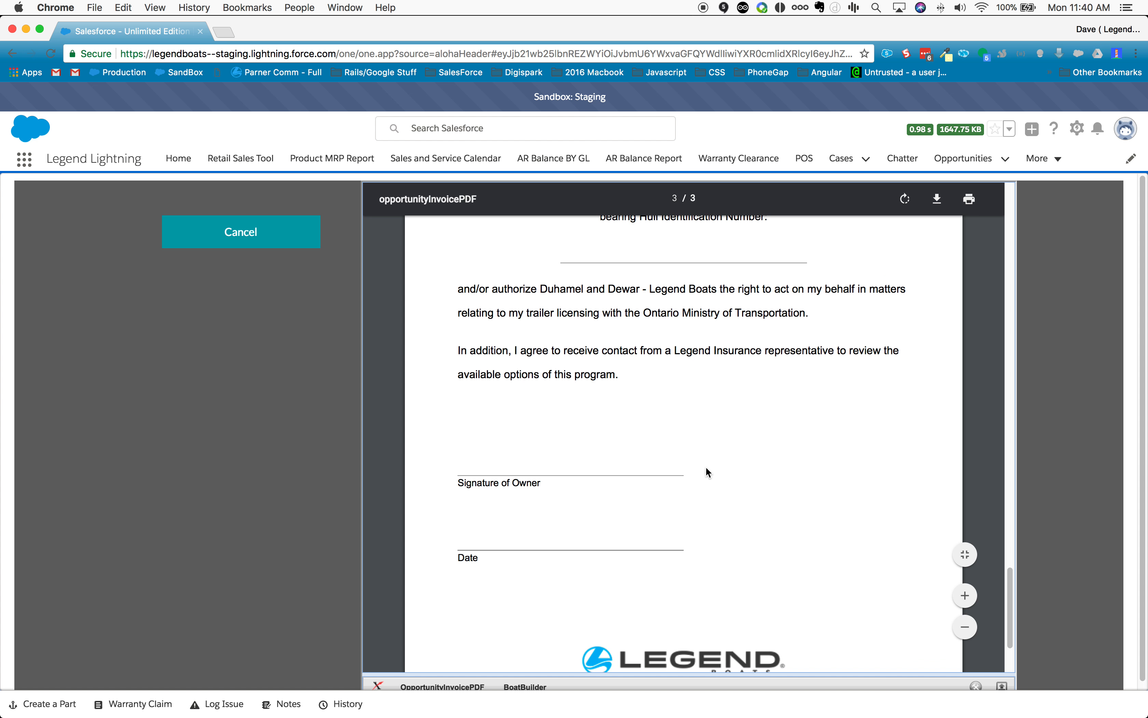
scroll(707, 469, up, 4)
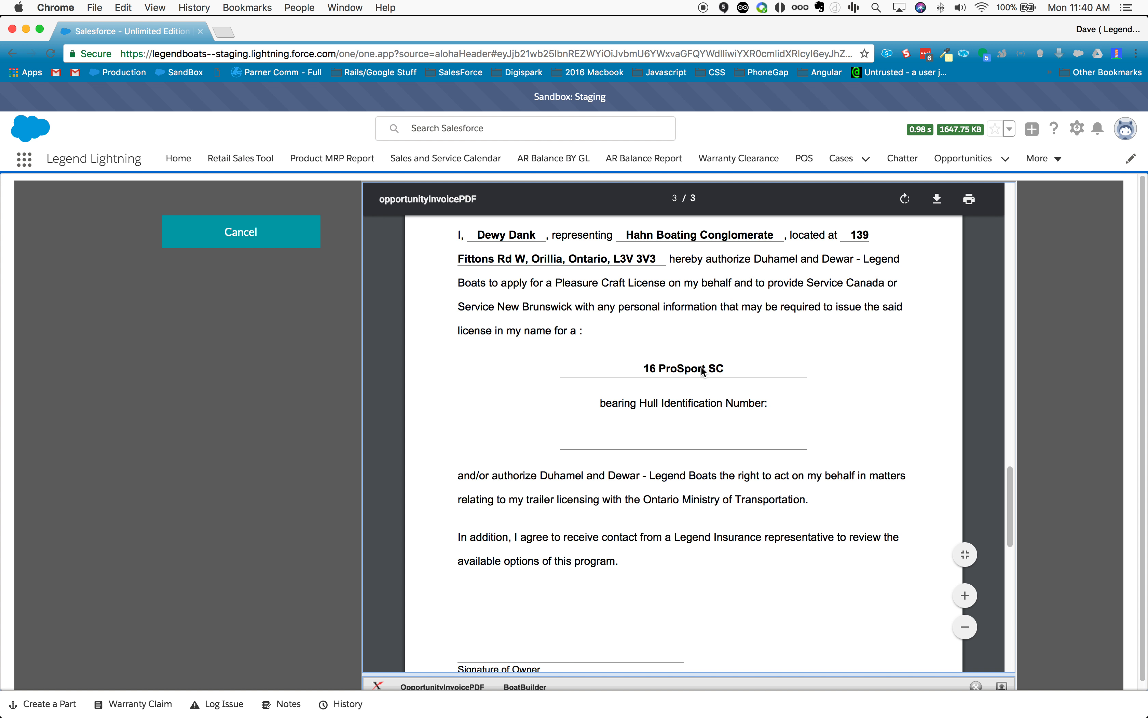
scroll(689, 375, up, 8)
scroll(688, 375, down, 7)
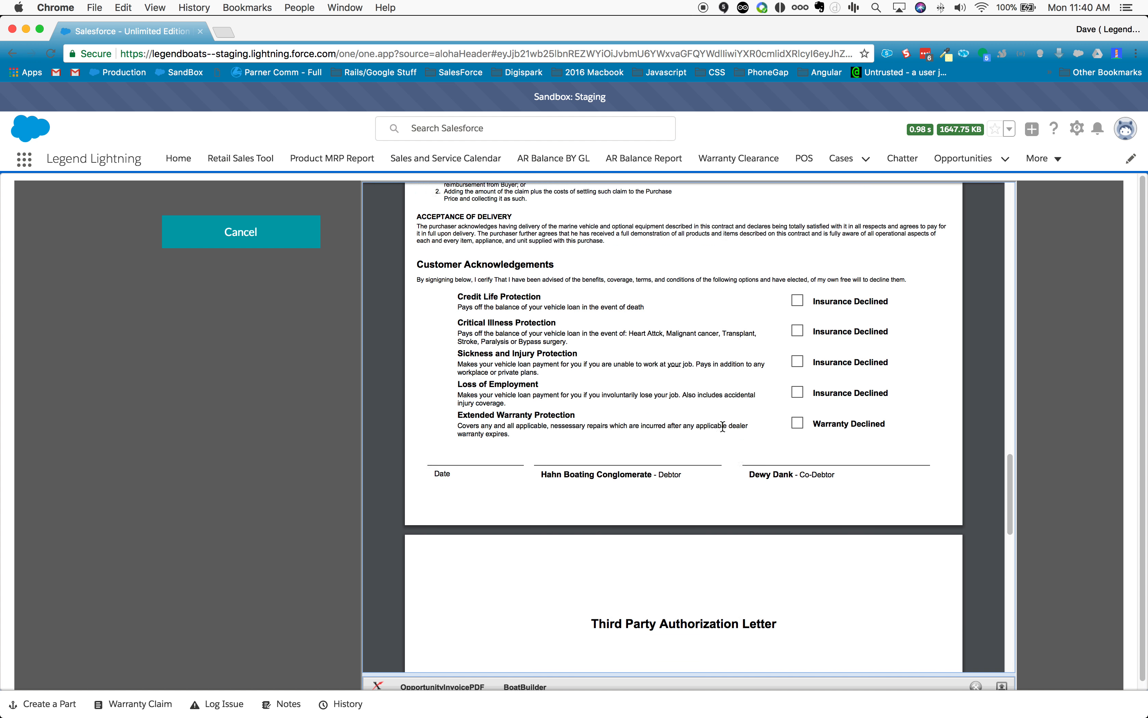
scroll(598, 563, down, 9)
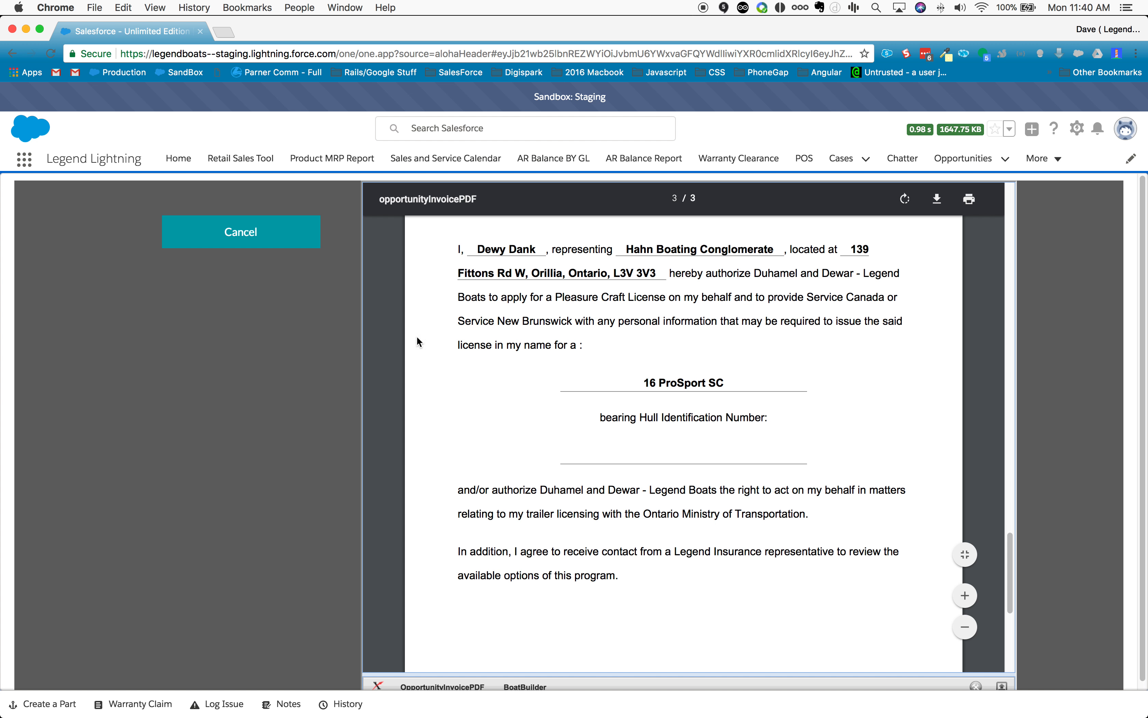
scroll(782, 448, up, 1)
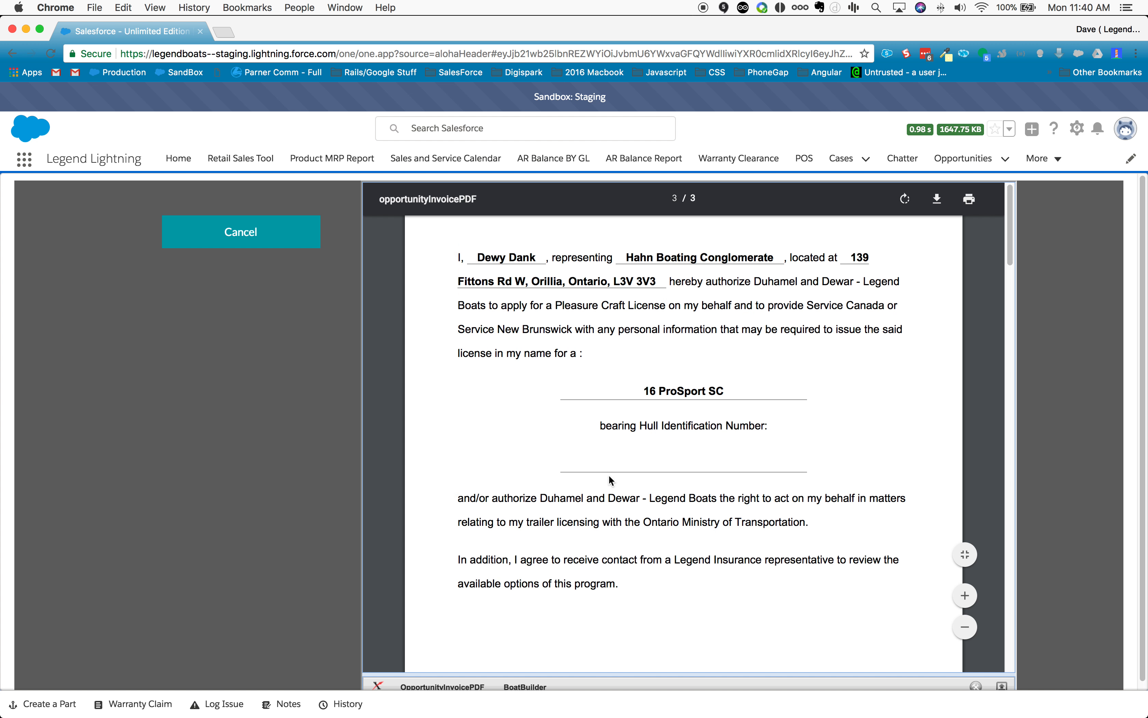
Step: Leave the sale agreement preview and reopen the Retail Sales Tool
click(232, 237)
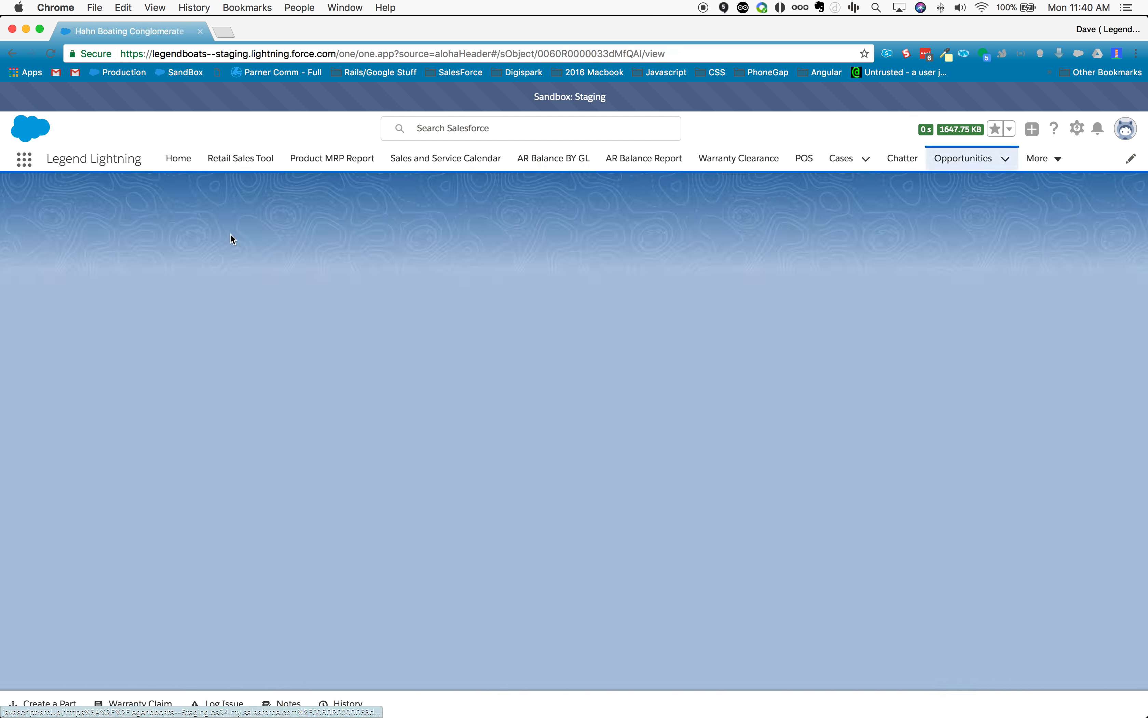
click(237, 162)
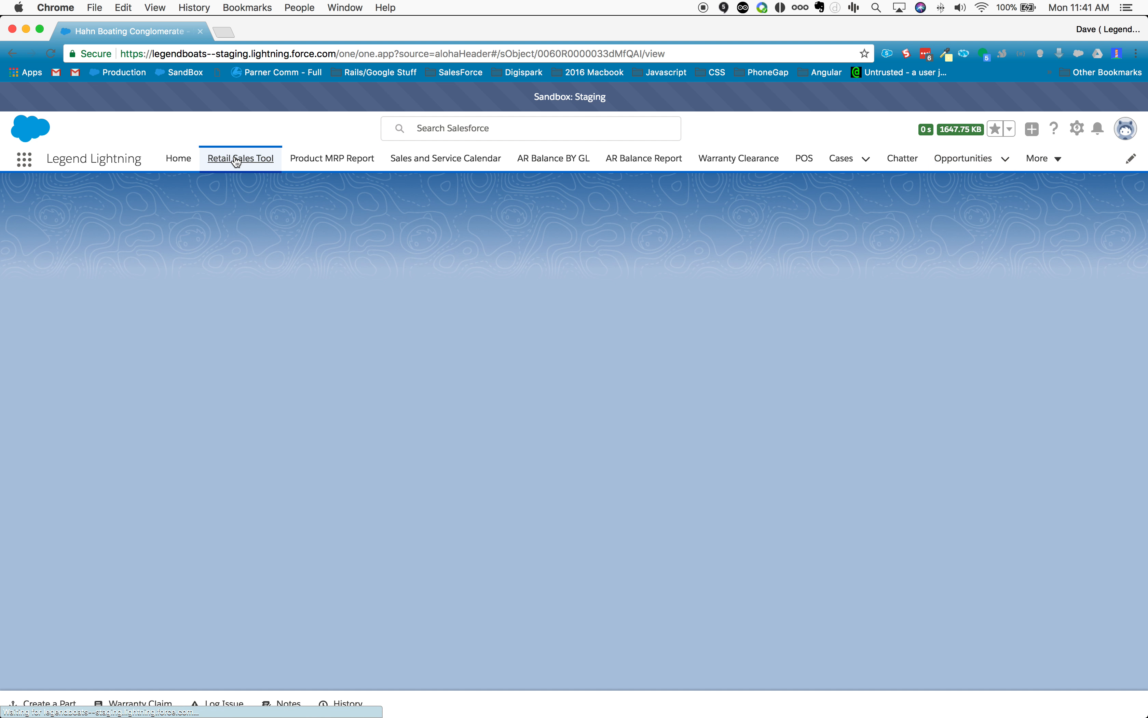